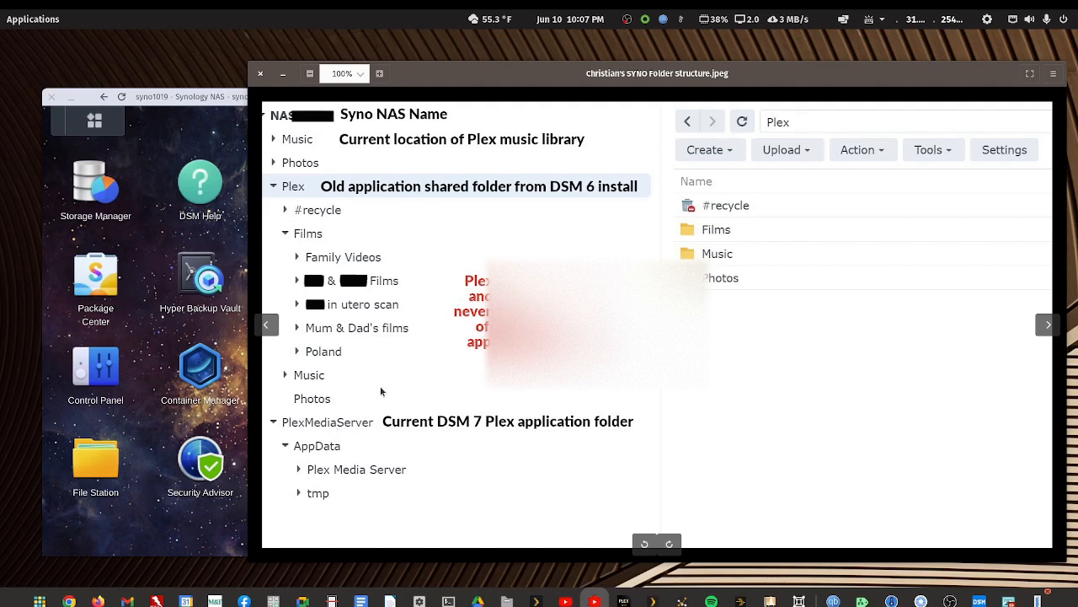
Open a new file manager window and browse the network shares on syno1019
right_click(507, 600)
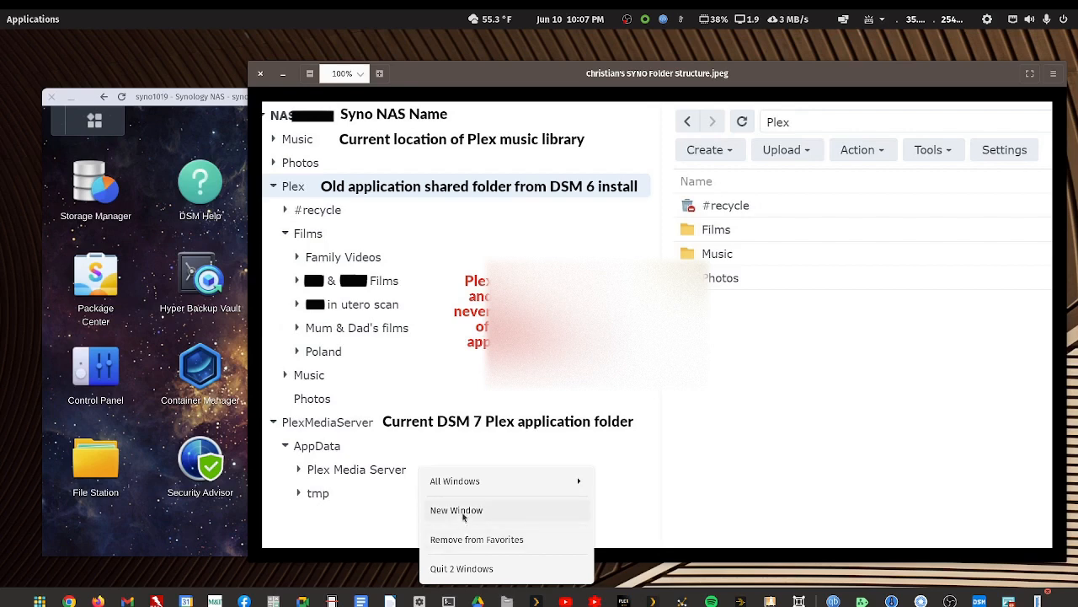
left_click(462, 512)
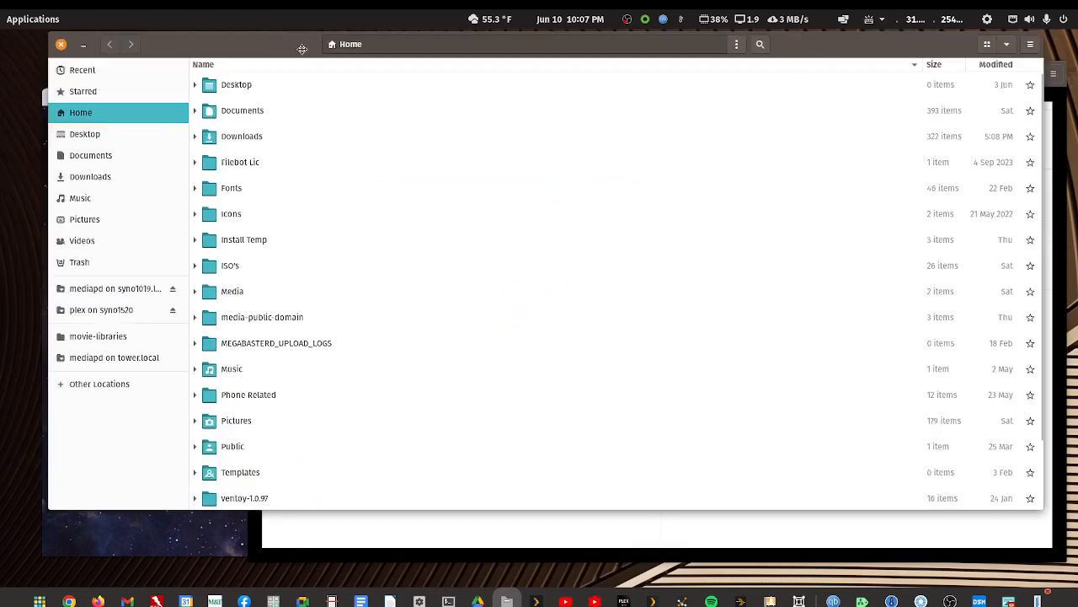
left_click(159, 390)
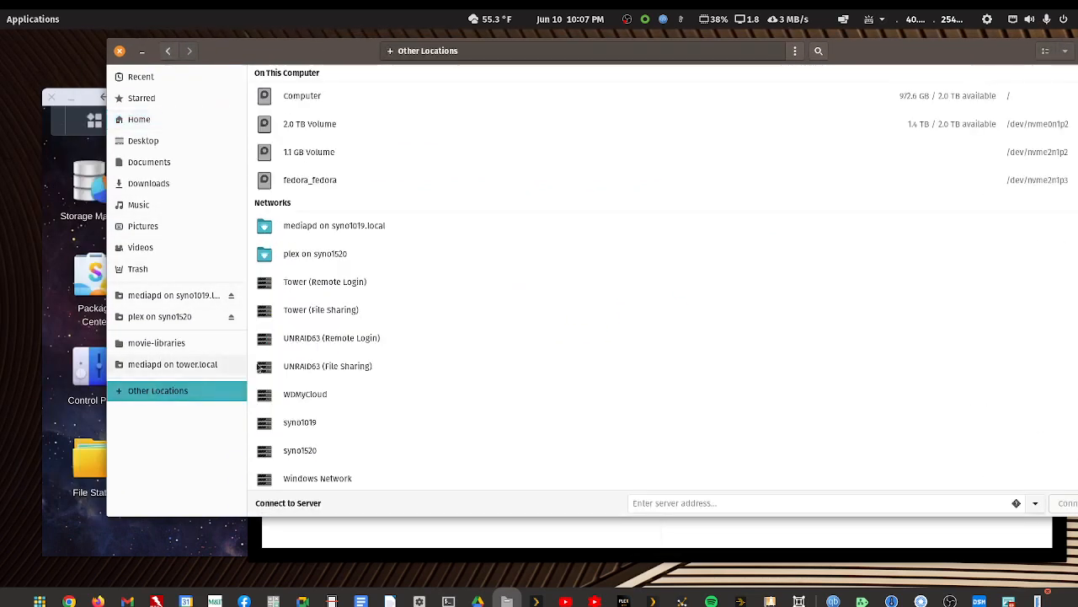
scroll(318, 360, "down", 2)
left_click(307, 335)
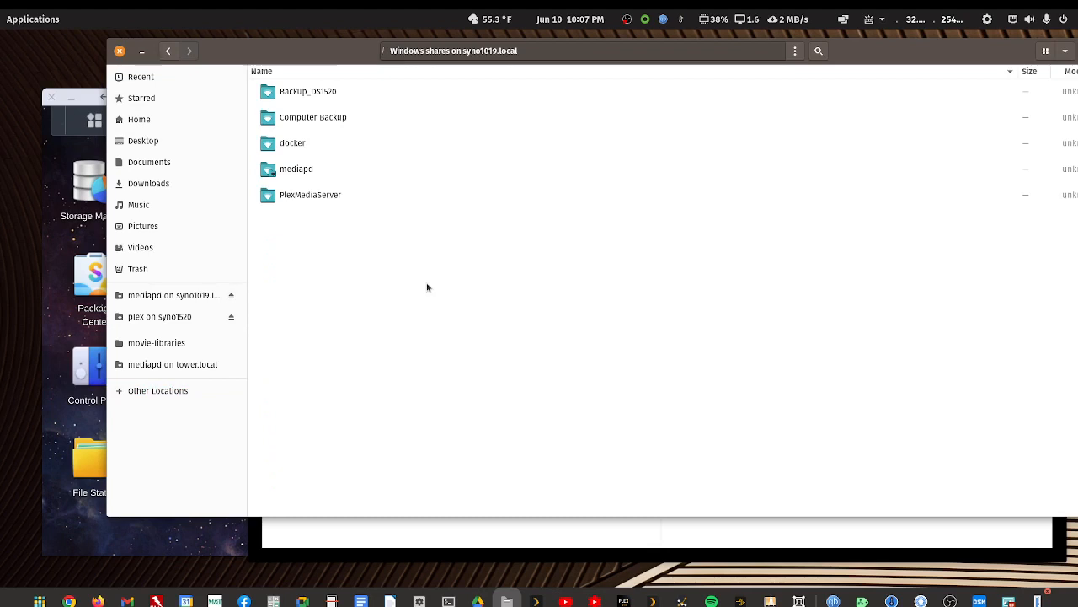
left_click_drag(889, 50, 854, 57)
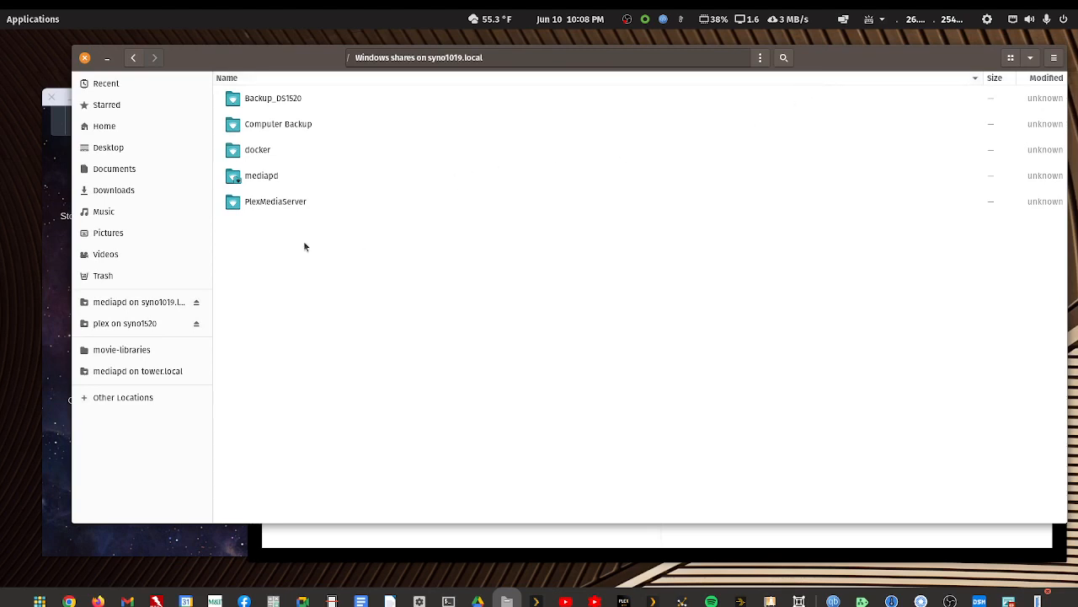
Look through the mediapd share and its tv-libraries folder, and return to the list of shares
double_click(263, 177)
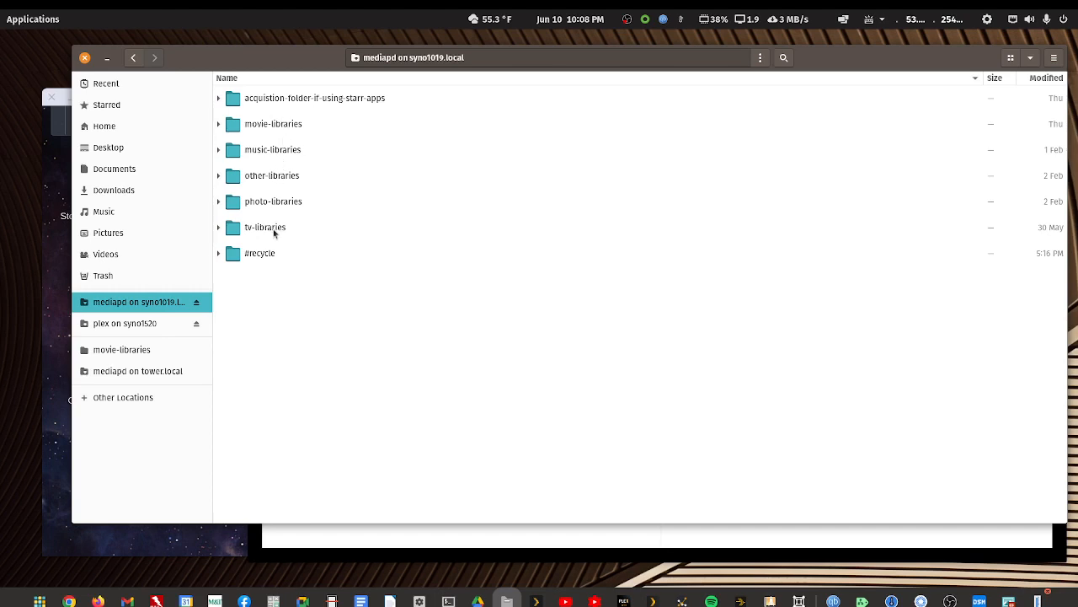
double_click(274, 232)
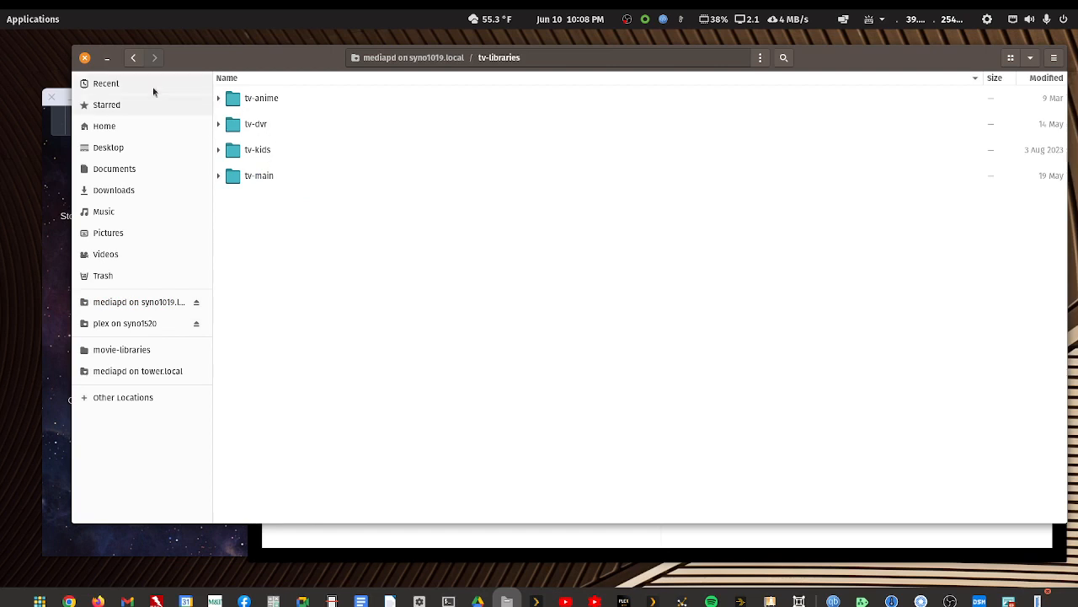
left_click(135, 58)
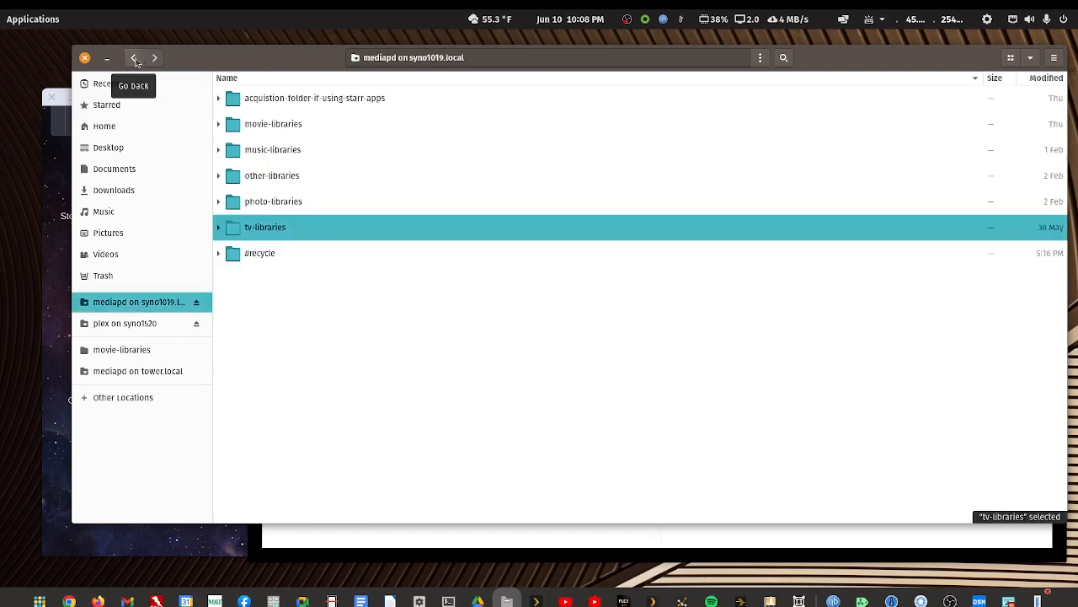
left_click(135, 58)
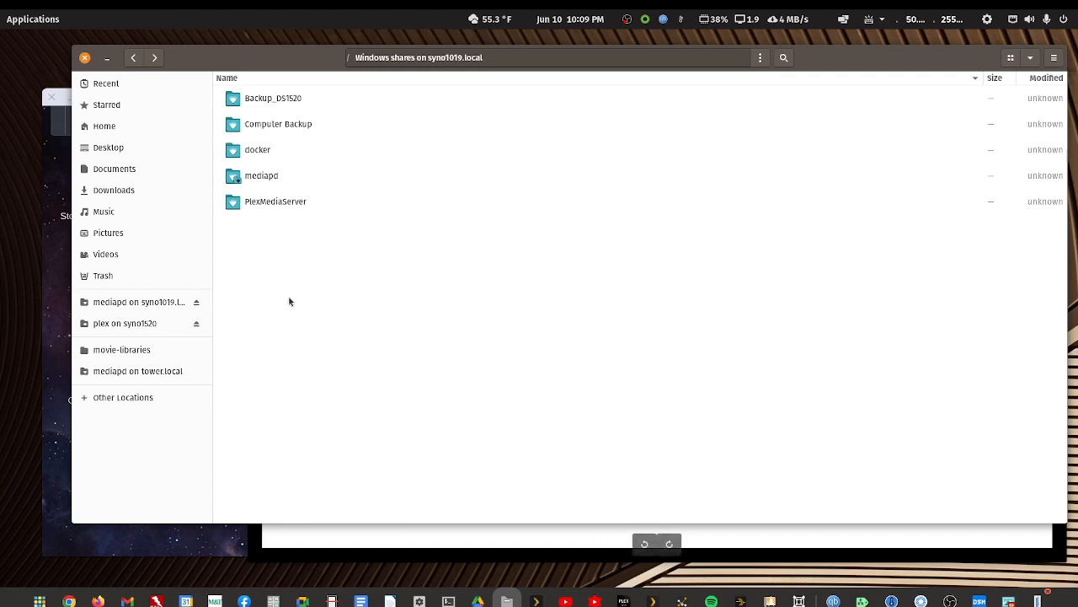
Switch to Plex and view the Movies, TV Shows and Music libraries of syno1019-Test, returning to the library list
left_click(651, 601)
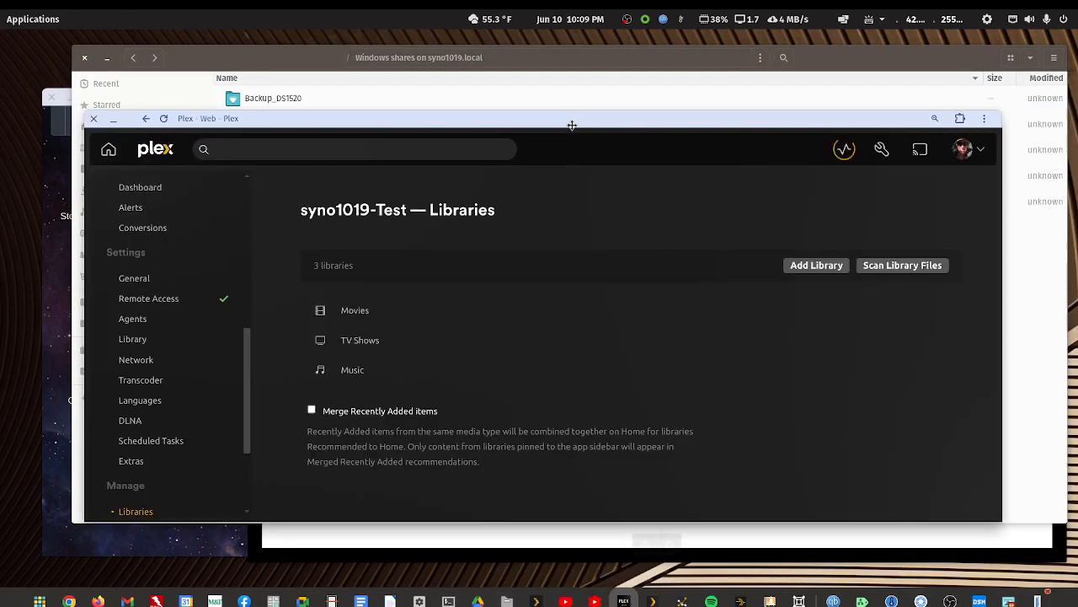
left_click_drag(572, 125, 691, 88)
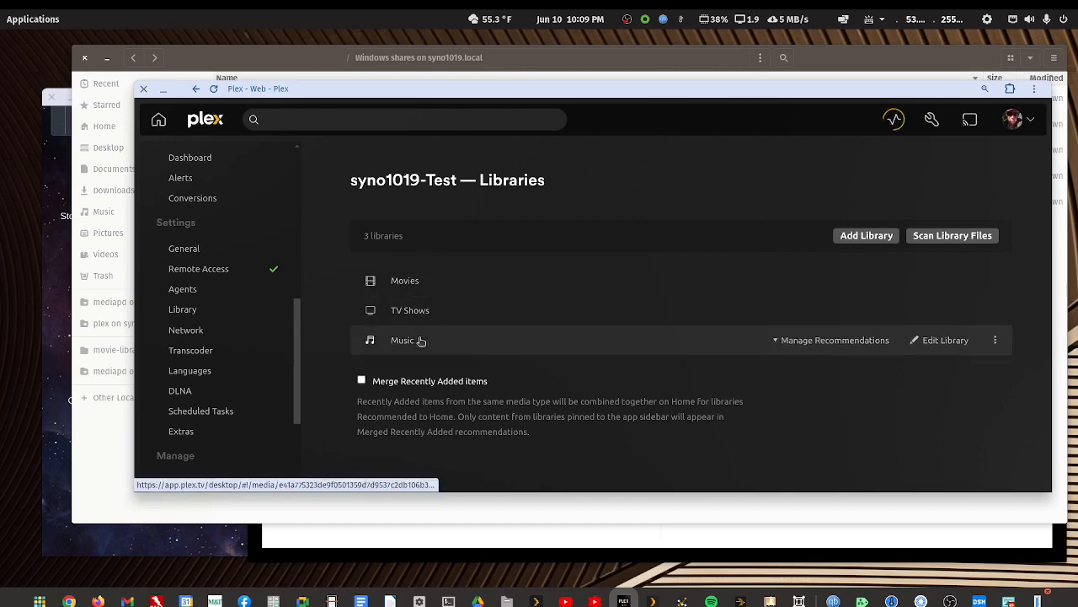
left_click(409, 281)
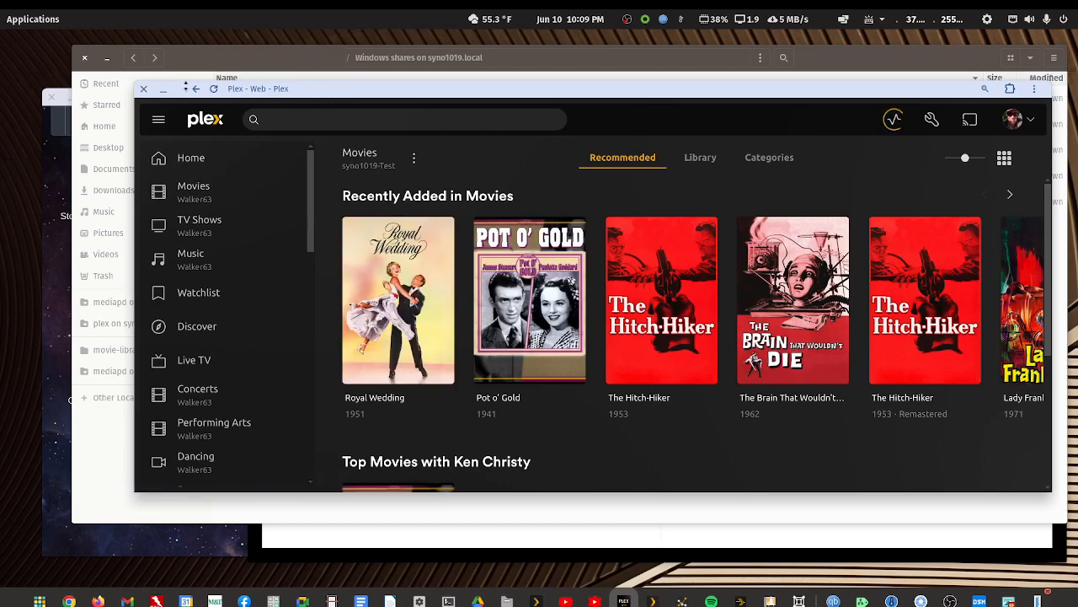
left_click(196, 89)
left_click(411, 311)
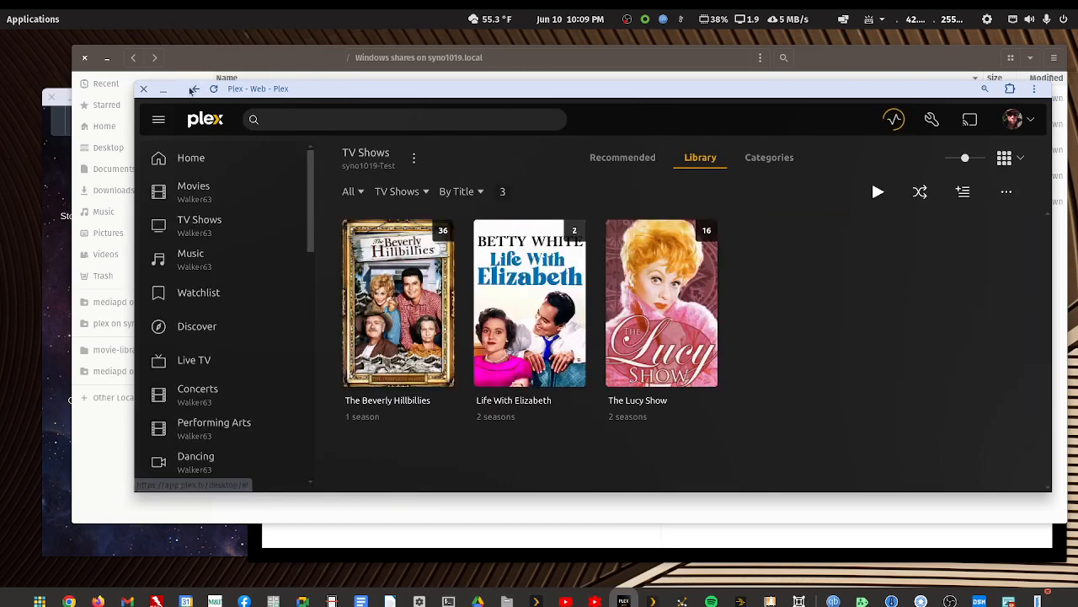
left_click(197, 90)
left_click(403, 337)
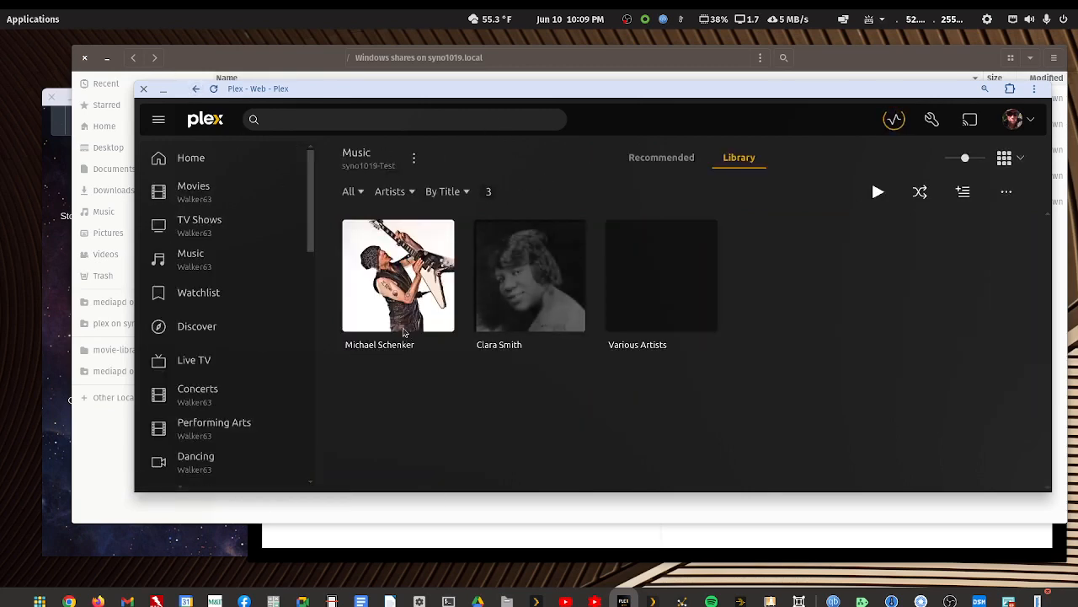
left_click(196, 89)
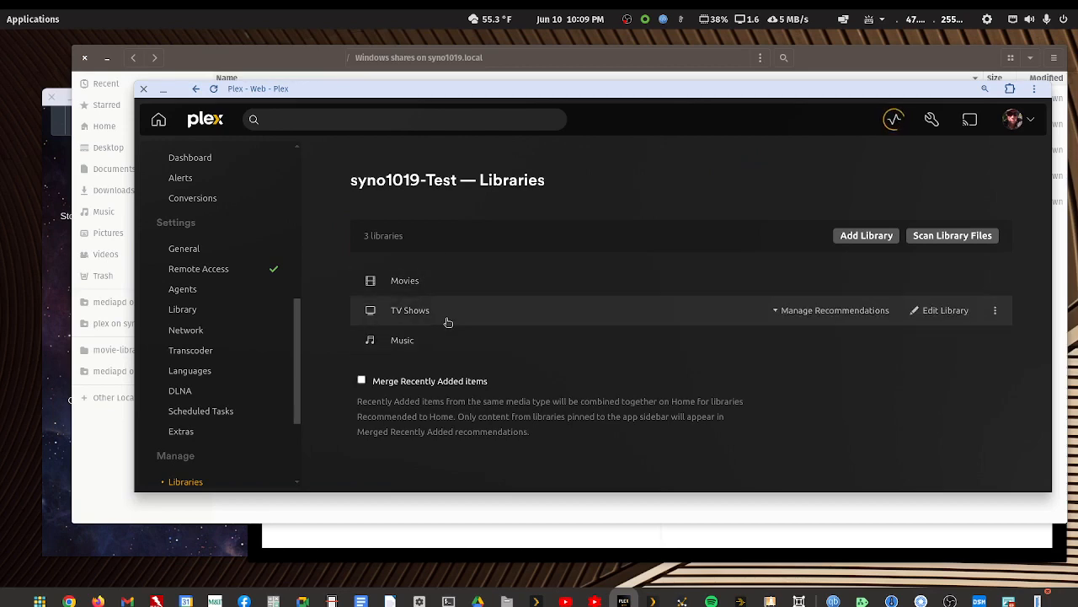
Change the poster of Royal Wedding in the Movies library to the tall black-and-white ceiling-dance image and save it
left_click(416, 283)
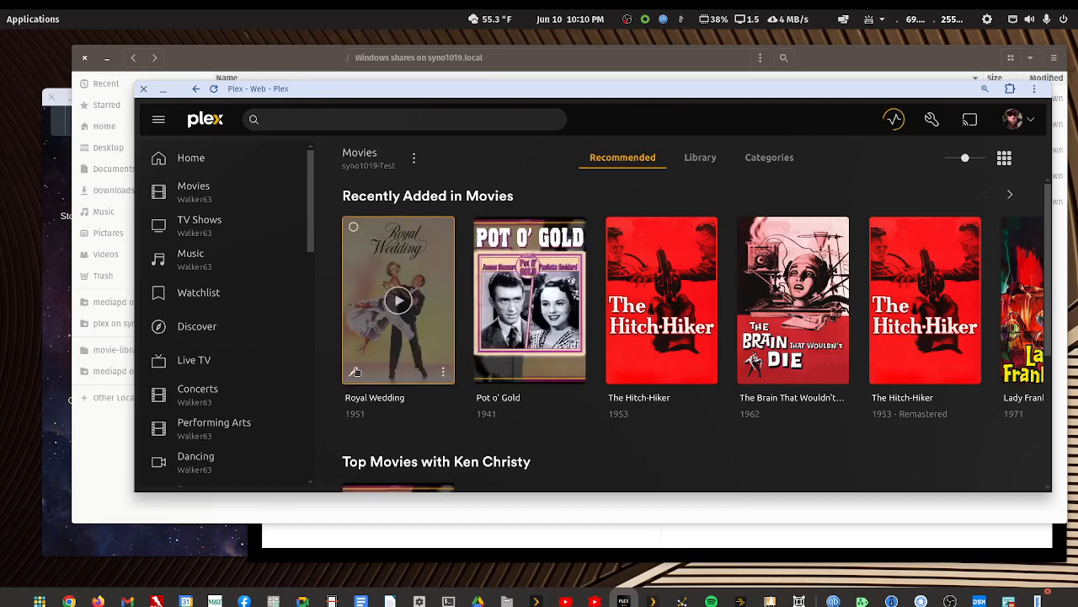
left_click(355, 371)
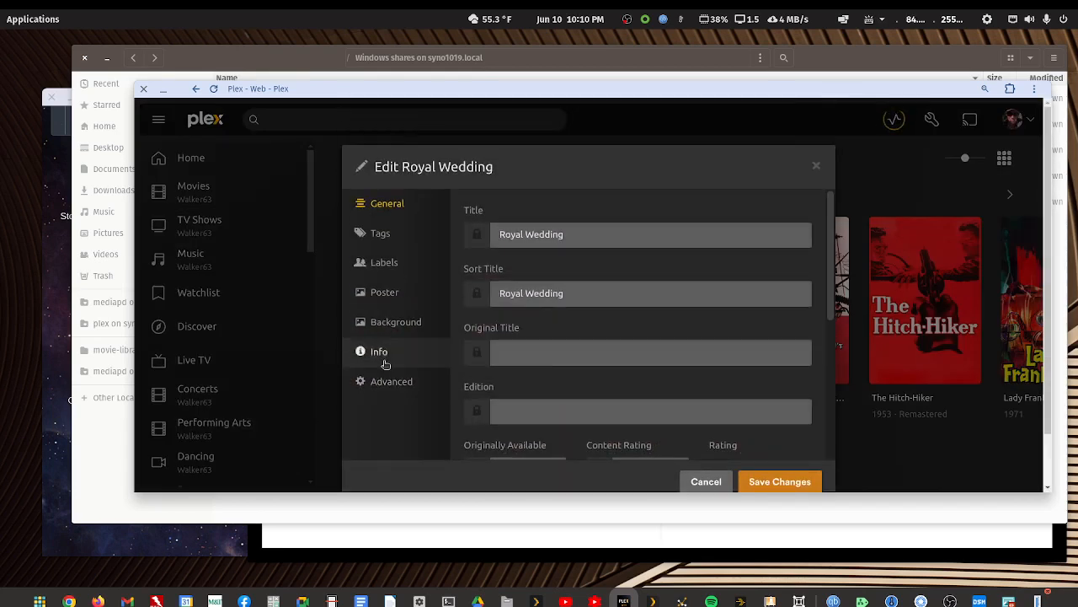
left_click(384, 291)
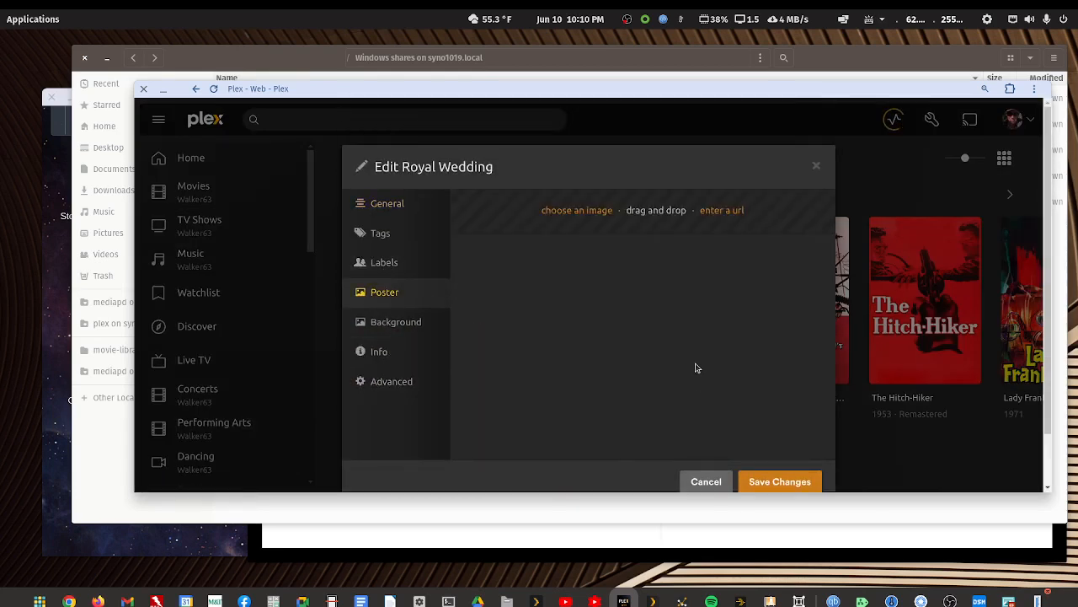
scroll(691, 363, "down", 3)
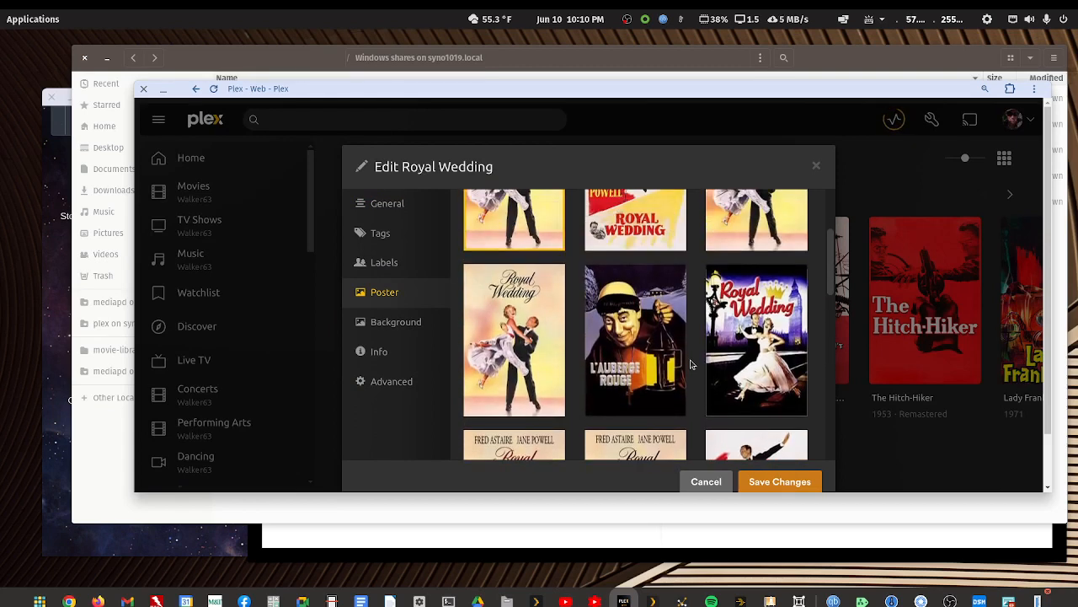
scroll(691, 364, "down", 8)
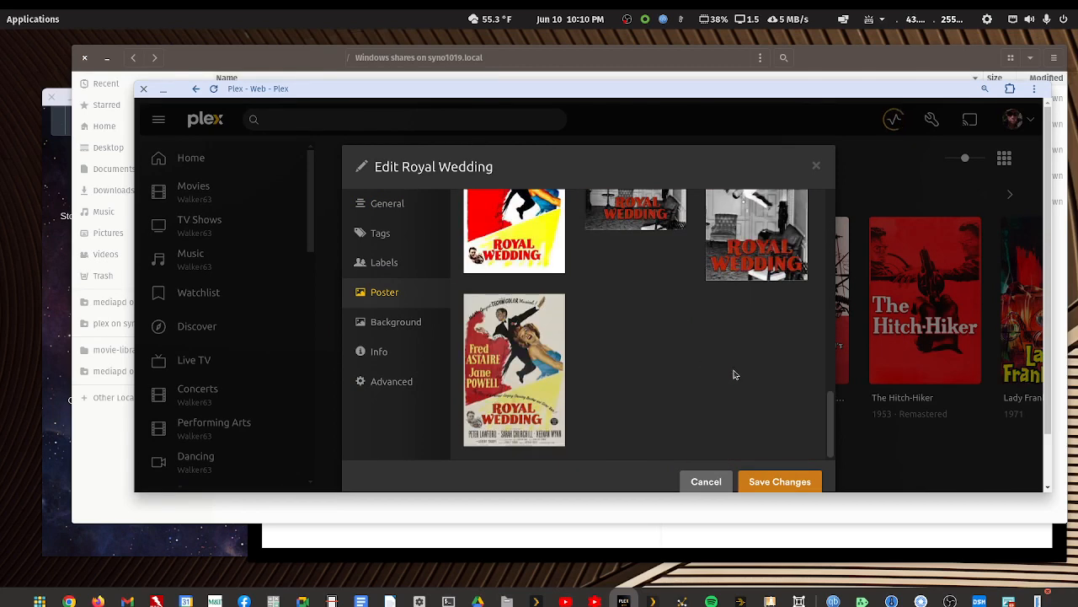
scroll(735, 373, "up", 3)
scroll(734, 374, "down", 1)
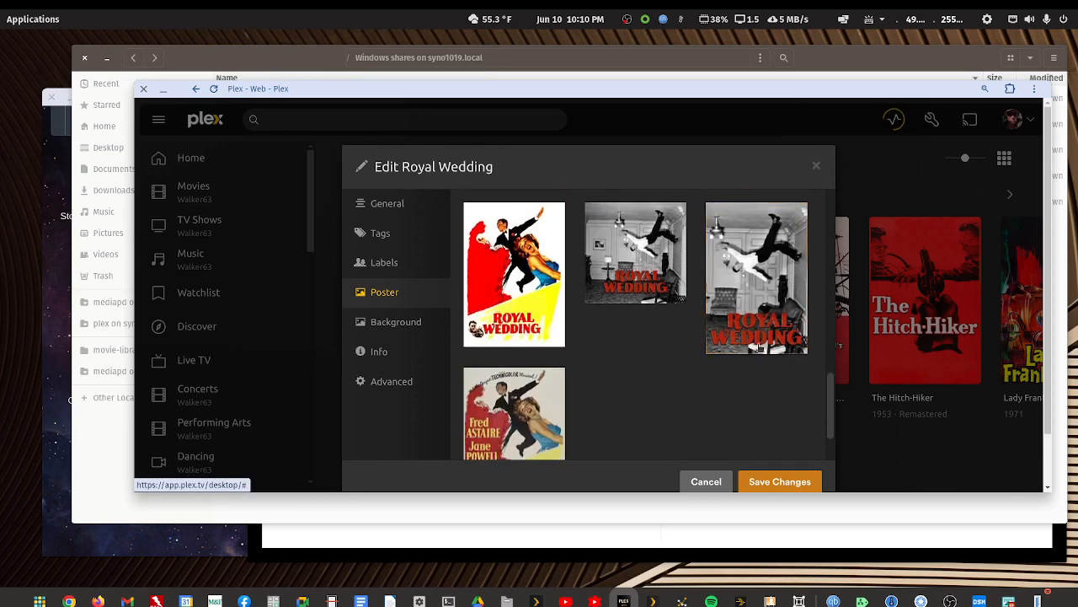
left_click(771, 319)
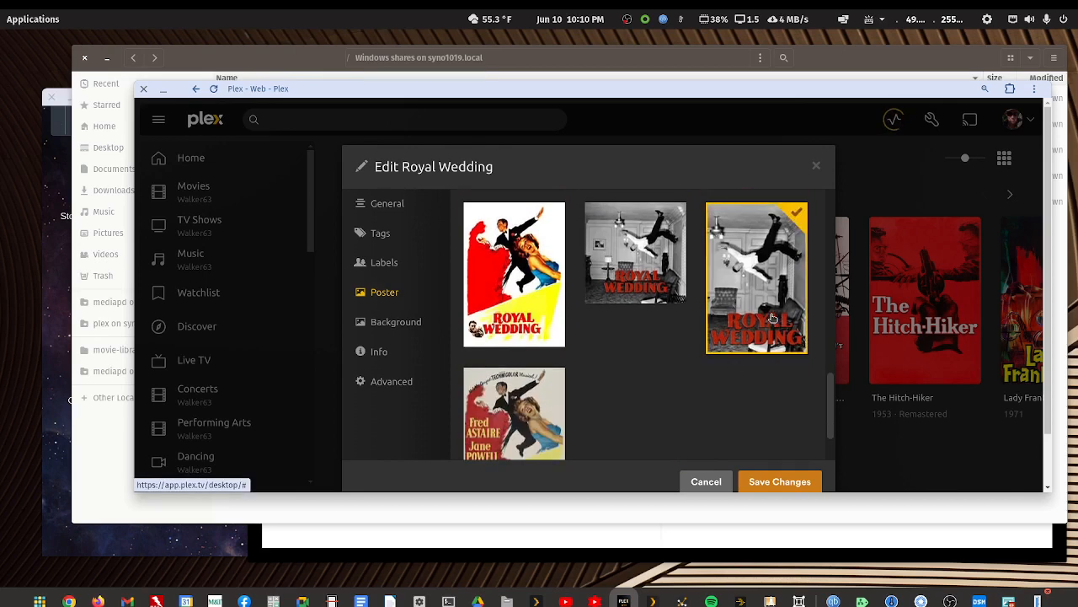
left_click(768, 481)
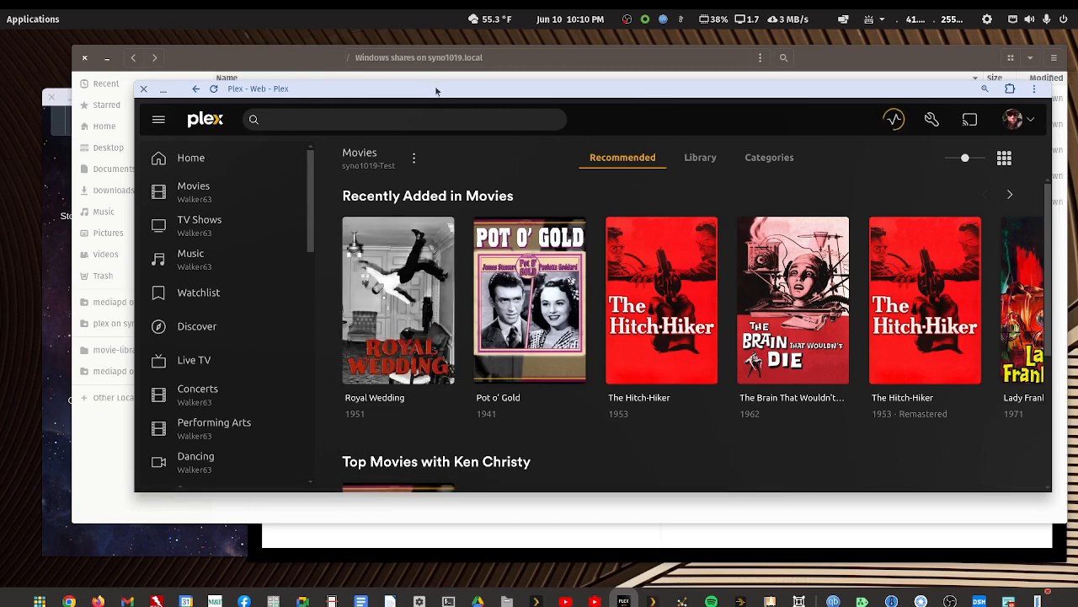
Clear away the Plex, file manager and folder structure image windows and maximize the syno1019 DiskStation window
left_click_drag(436, 91, 1077, 300)
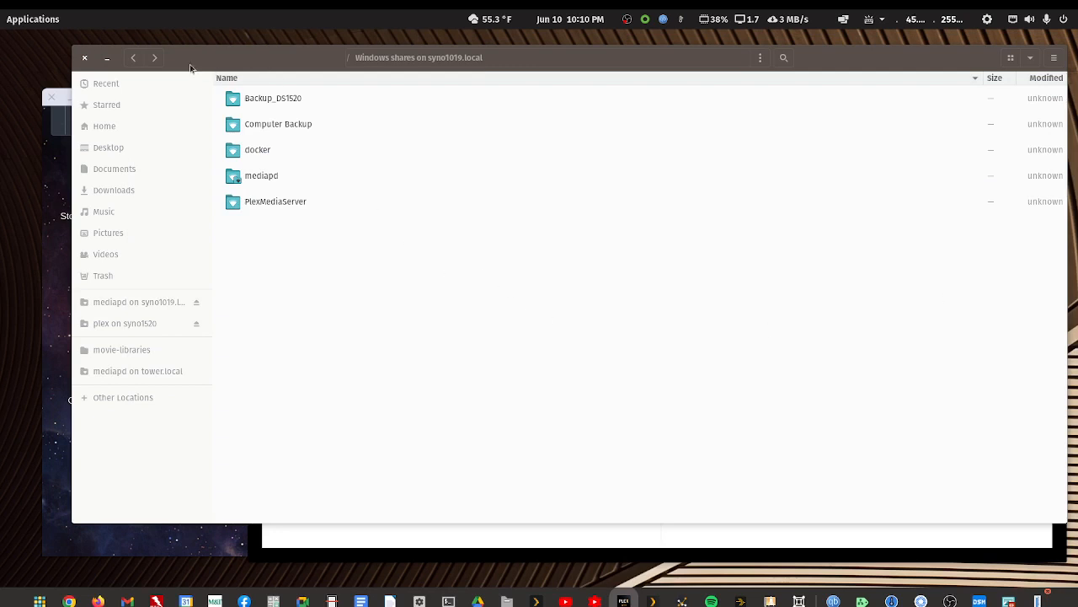
left_click(106, 58)
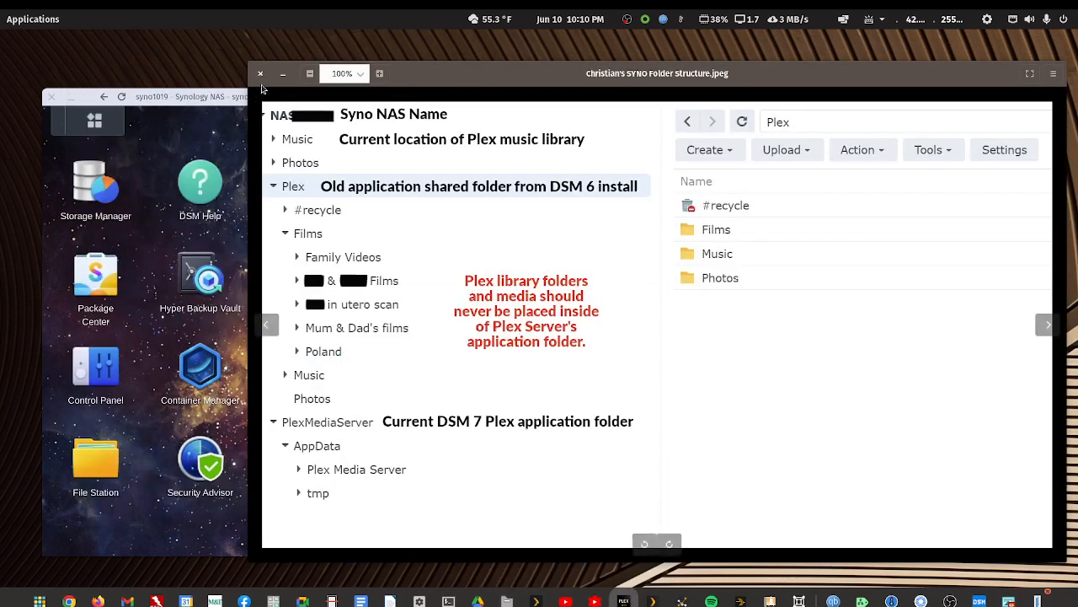
left_click(260, 74)
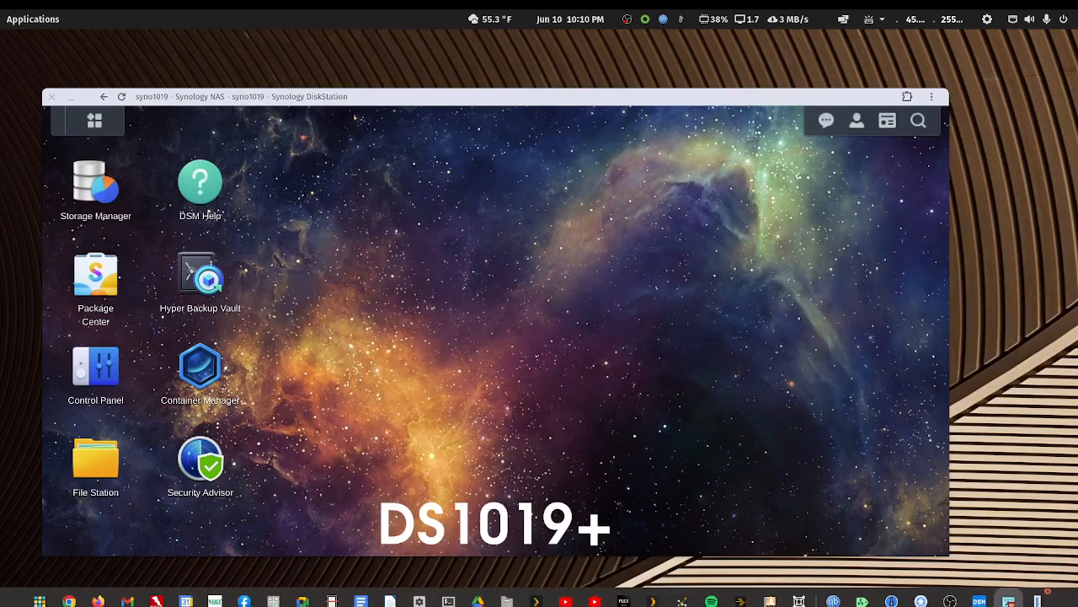
double_click(503, 96)
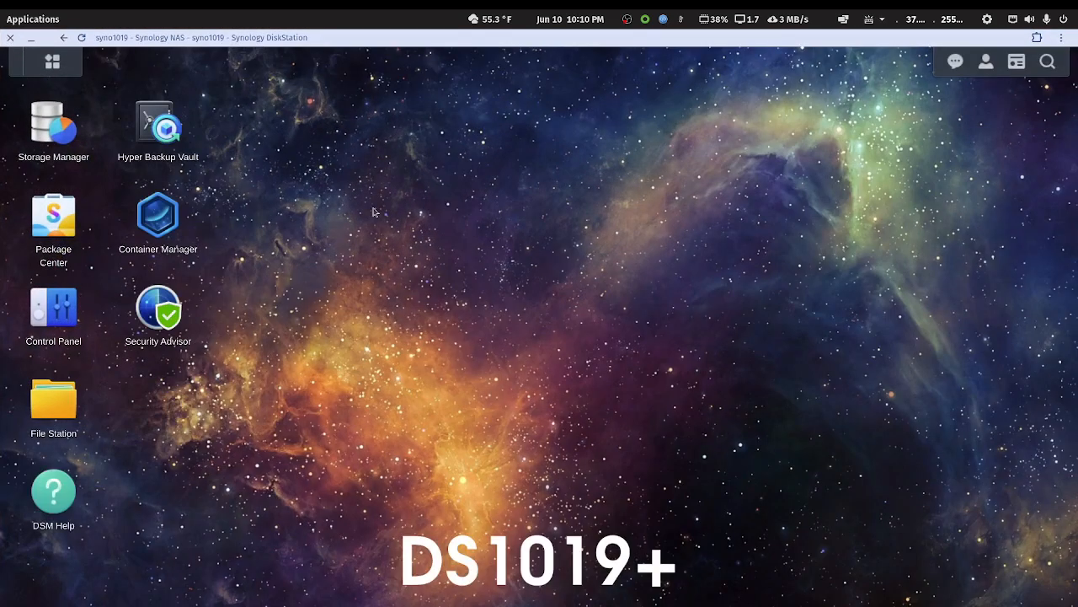
View the contents of the mediapd shared folder in File Station and close File Station
left_click(54, 402)
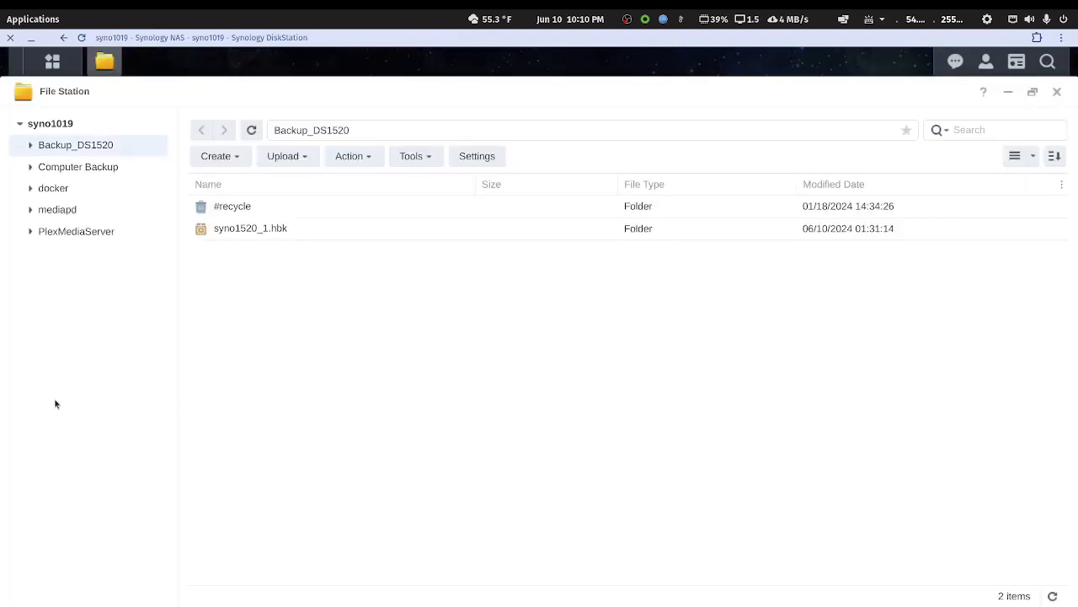
left_click(53, 210)
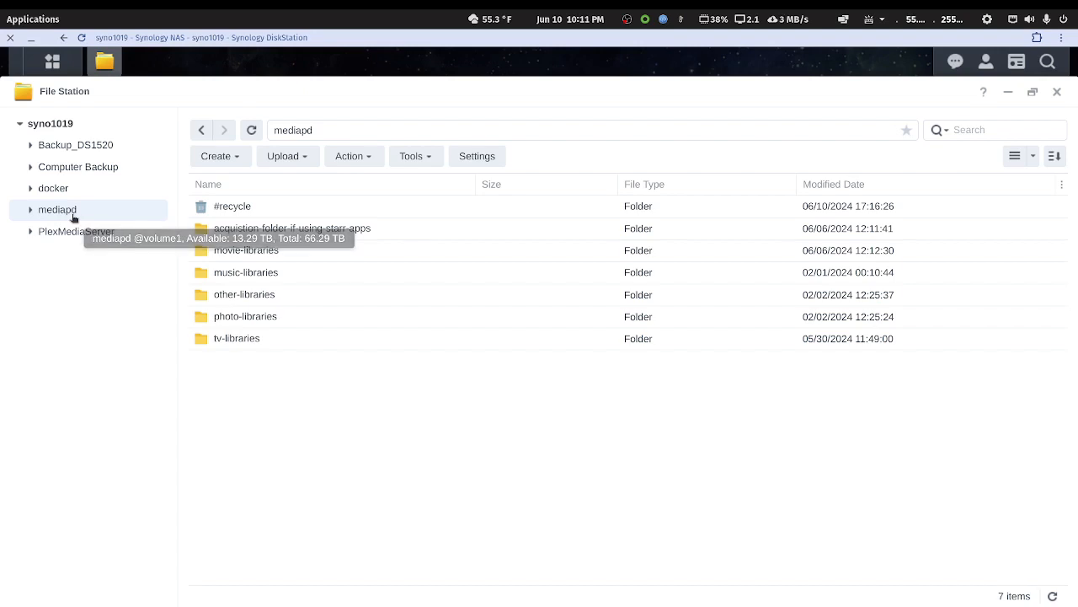
left_click(1056, 92)
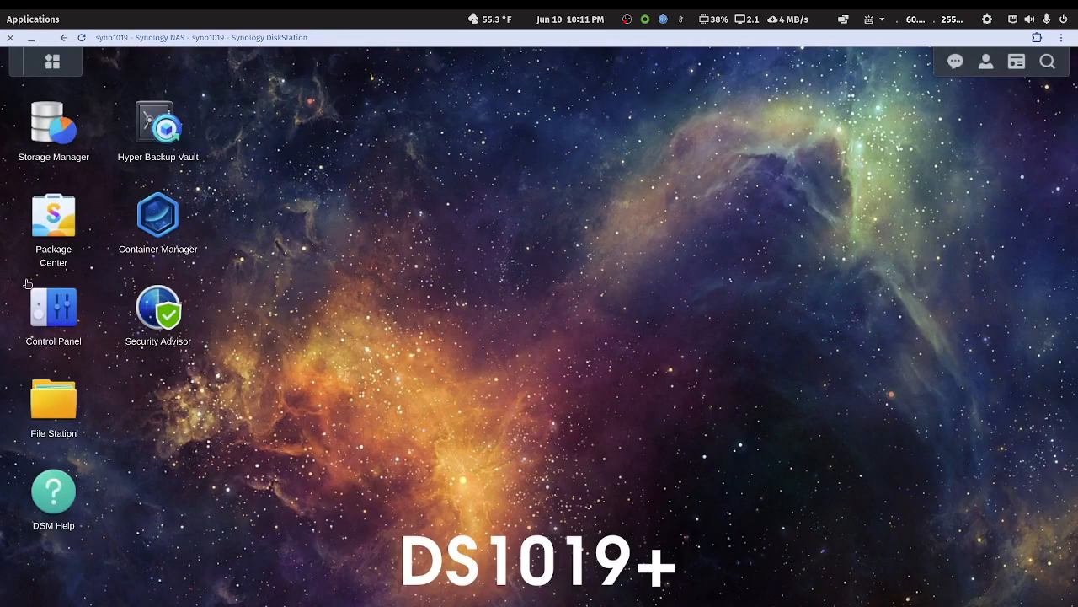
Start creating a new shared folder from the DSM Control Panel's Shared Folder settings
left_click(46, 313)
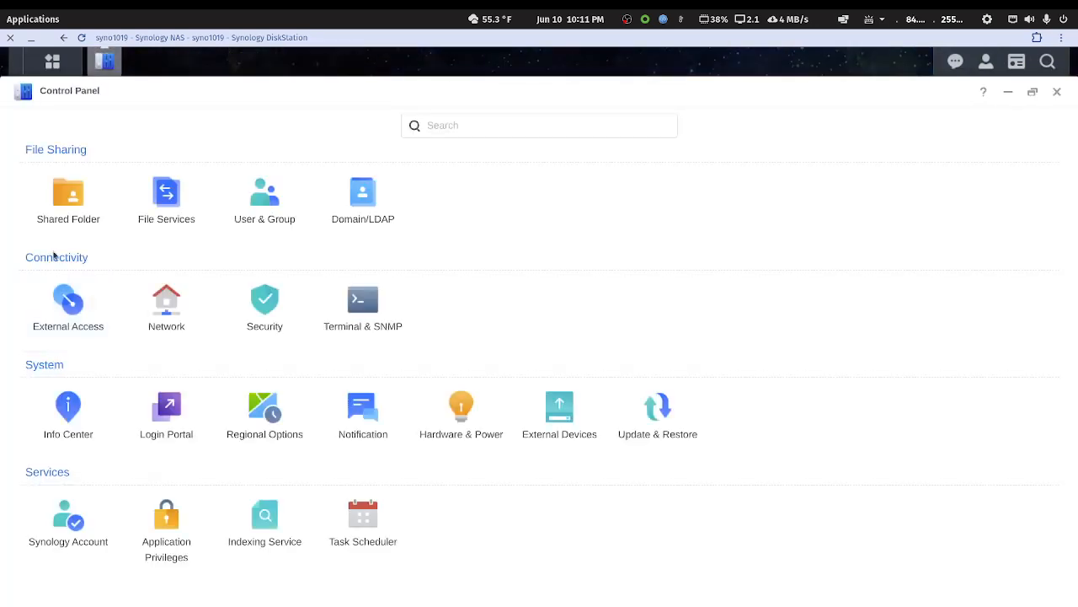
left_click(72, 207)
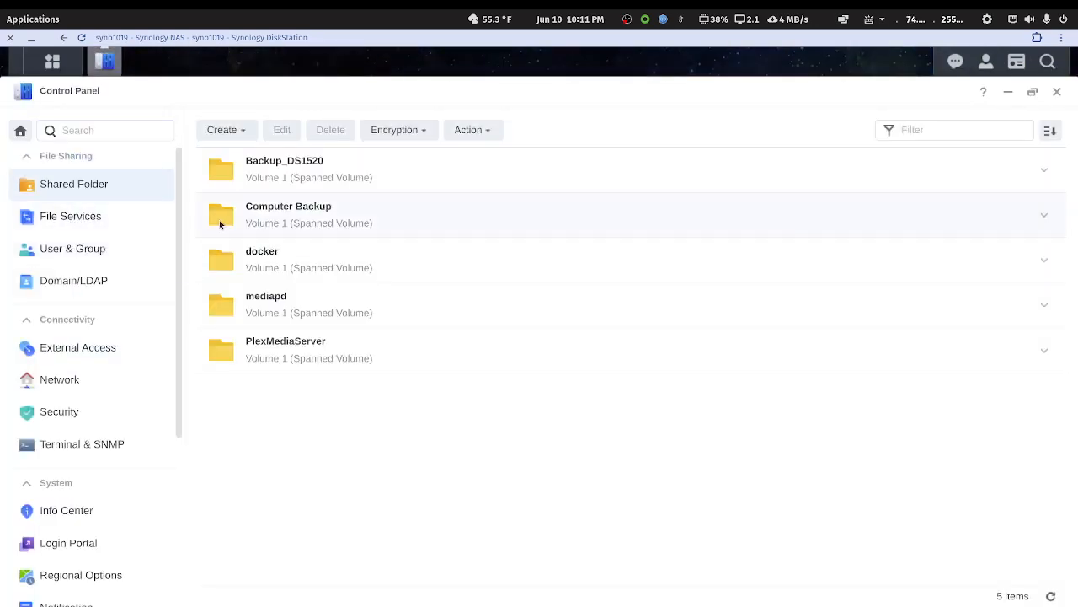
left_click(234, 132)
left_click(242, 160)
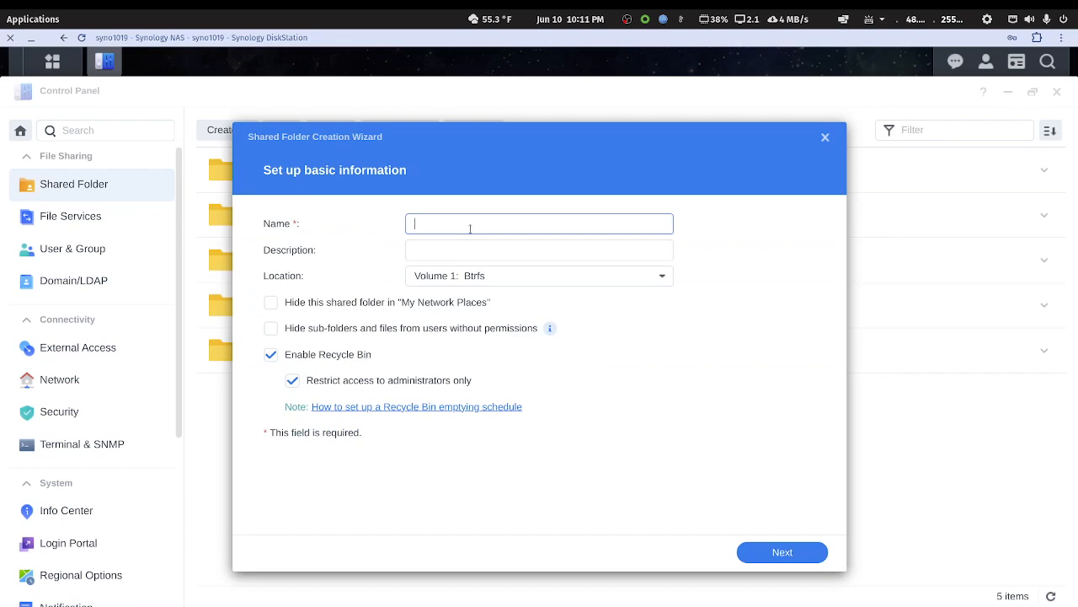
Name the shared folder mediach, keep its location on Volume 1 and continue to the additional security options
type("DI")
key("BackSpace")
key("BackSpace")
key("BackSpace")
key("BackSpace")
key("BackSpace")
type("mediach")
left_click(535, 281)
left_click(535, 280)
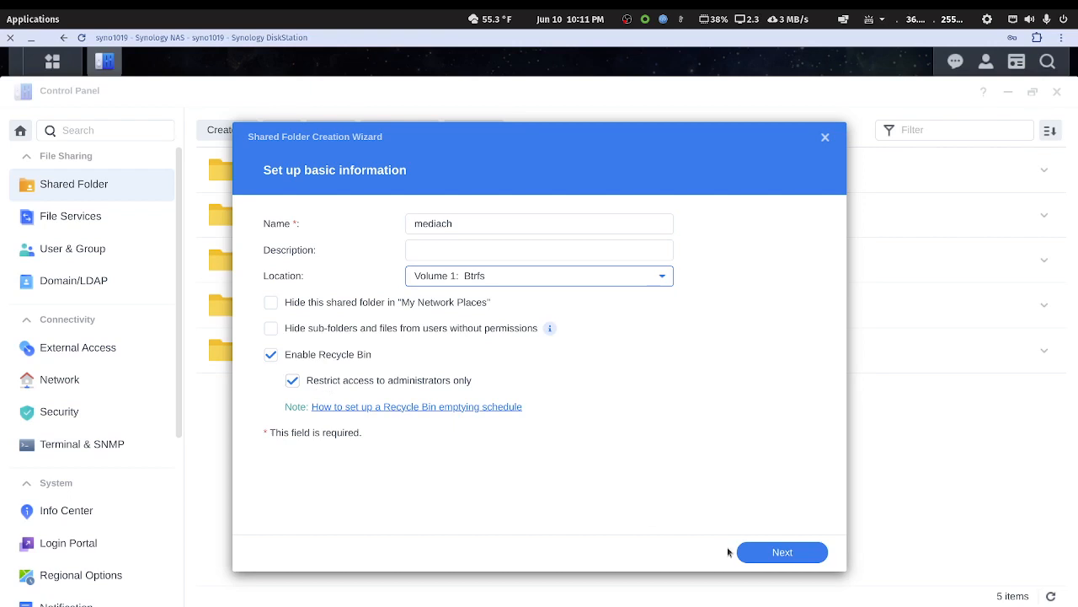
left_click(783, 559)
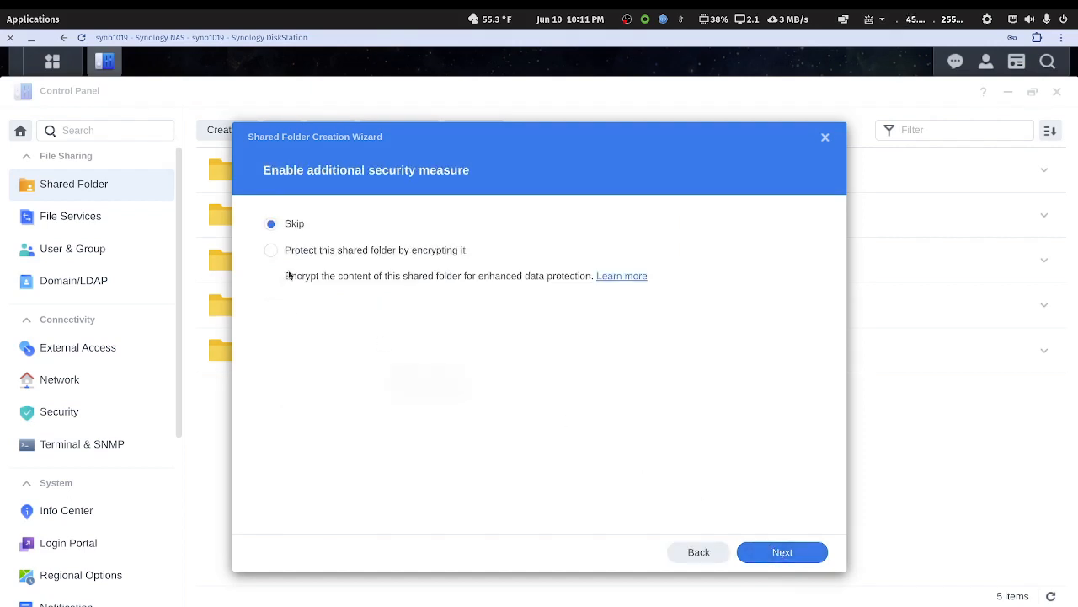
Skip encryption, leave the advanced settings disabled and confirm the settings to create the mediach shared folder
left_click(783, 553)
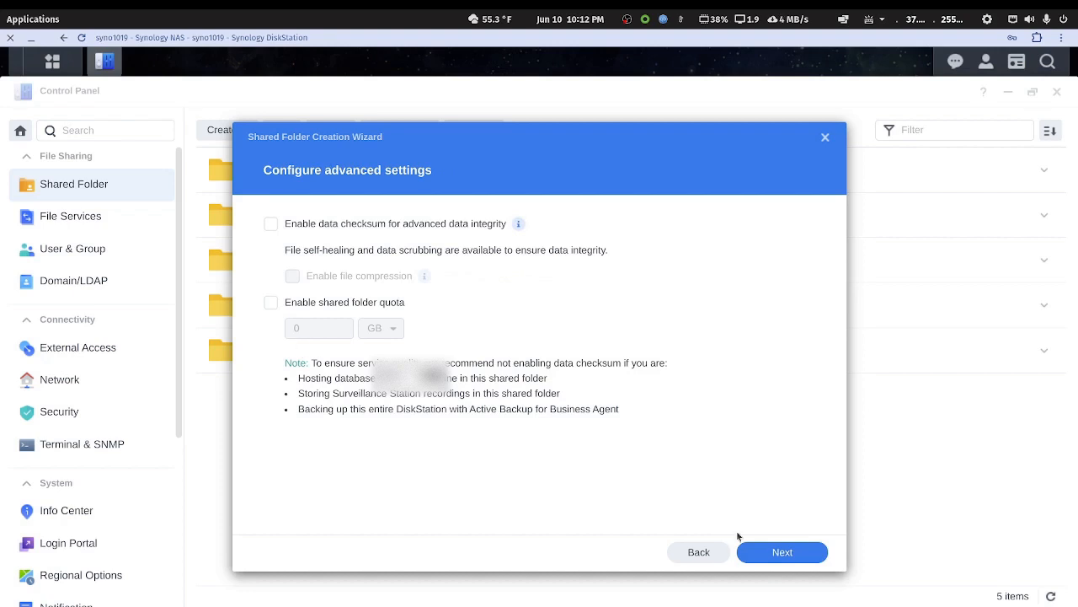
left_click(784, 553)
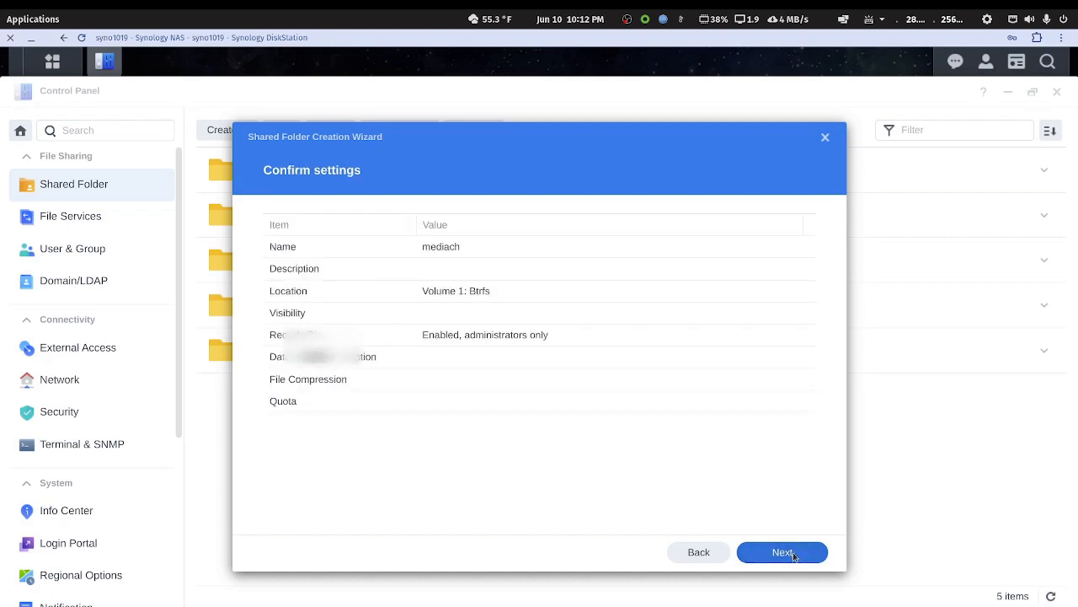
left_click(784, 553)
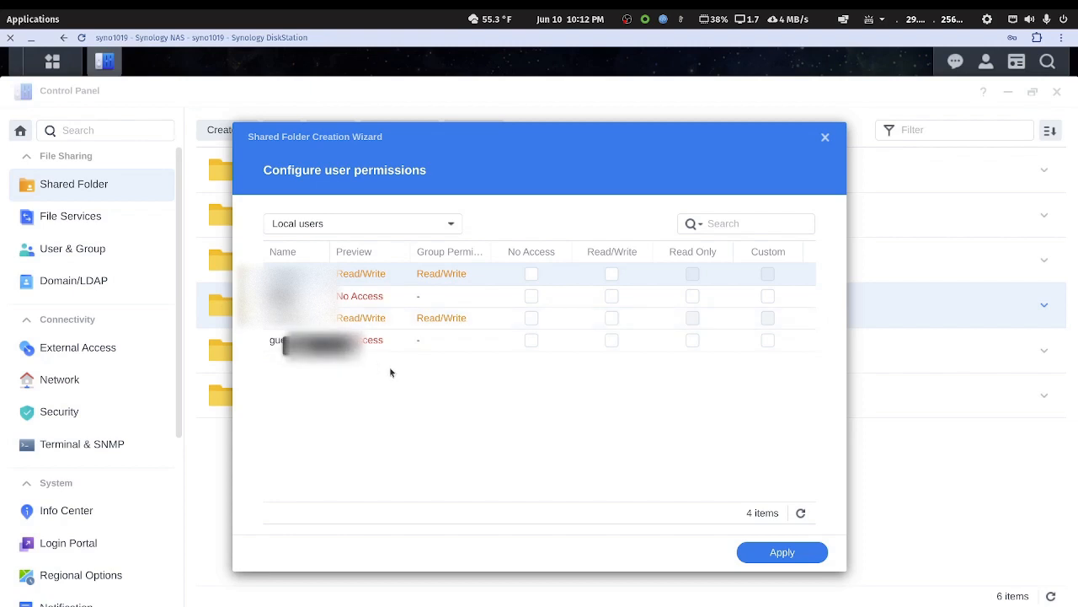
Grant the system internal user PlexMediaServer Read/Write permission on the mediach shared folder and apply the permissions
left_click(452, 225)
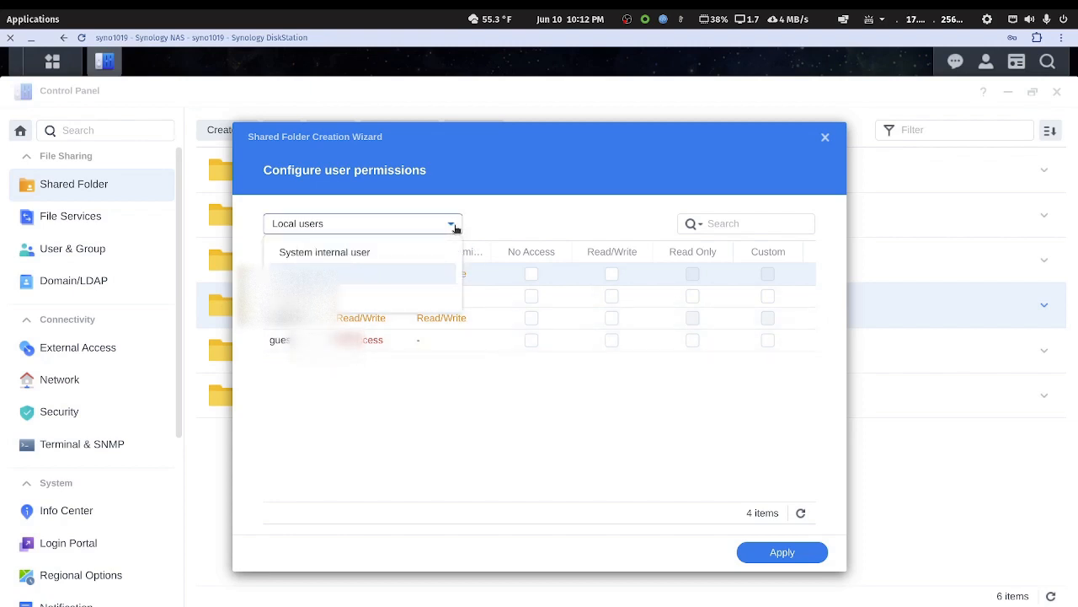
left_click(375, 253)
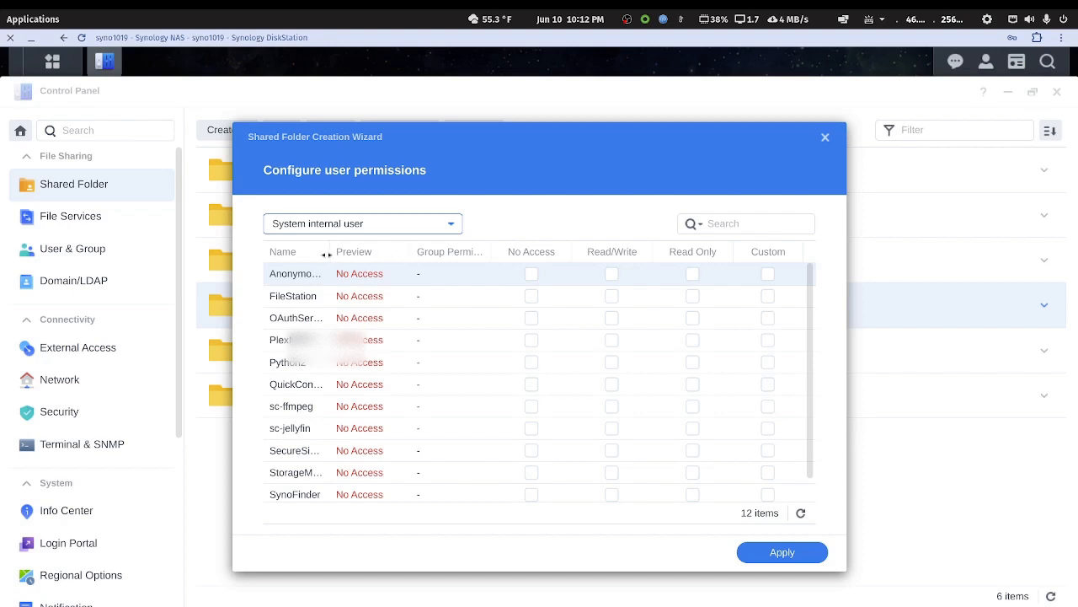
left_click_drag(328, 252, 393, 267)
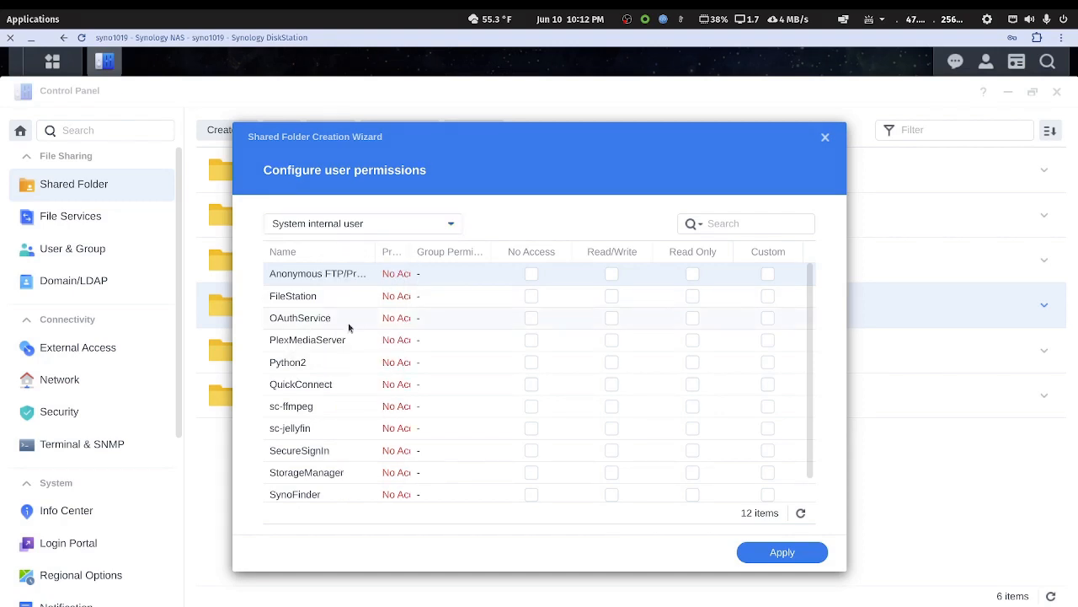
left_click(612, 342)
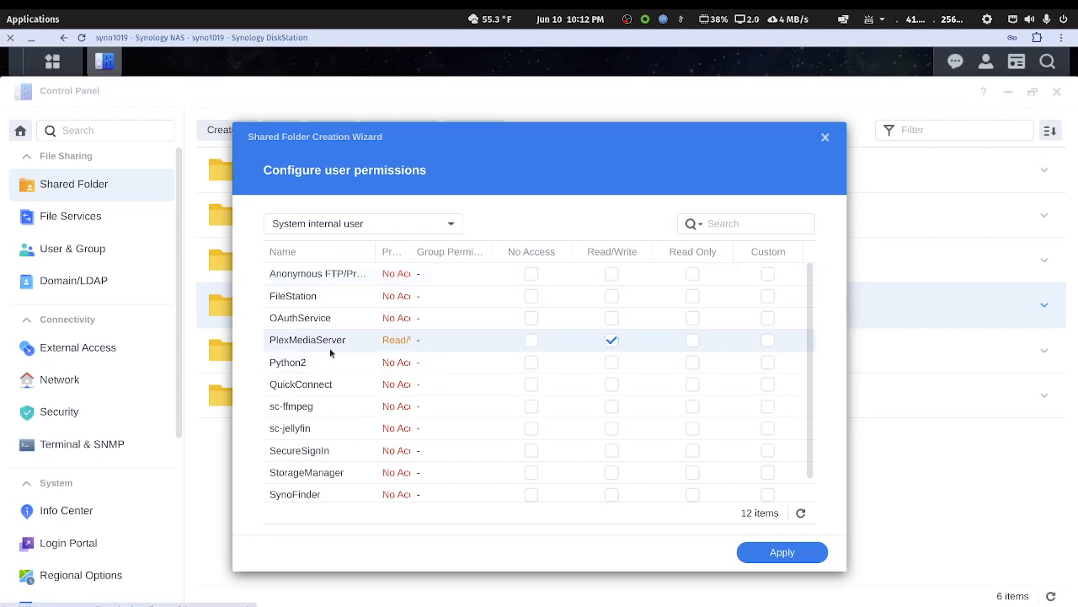
left_click(782, 554)
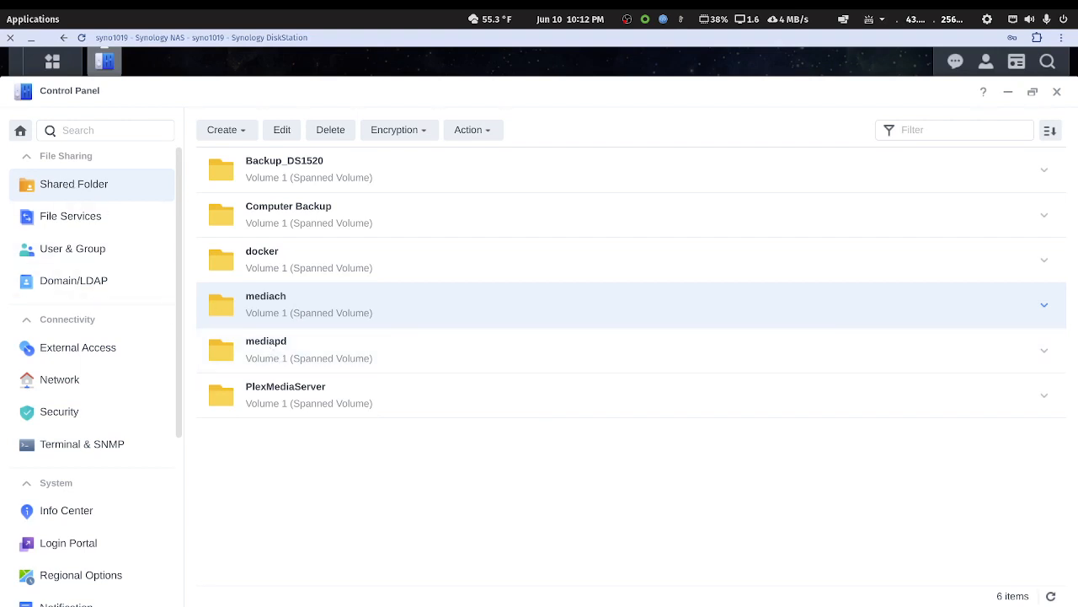
Switch to the file manager window with the Windows shares on syno1019.local, refresh the list and open the mediach share
mouse_move(507, 600)
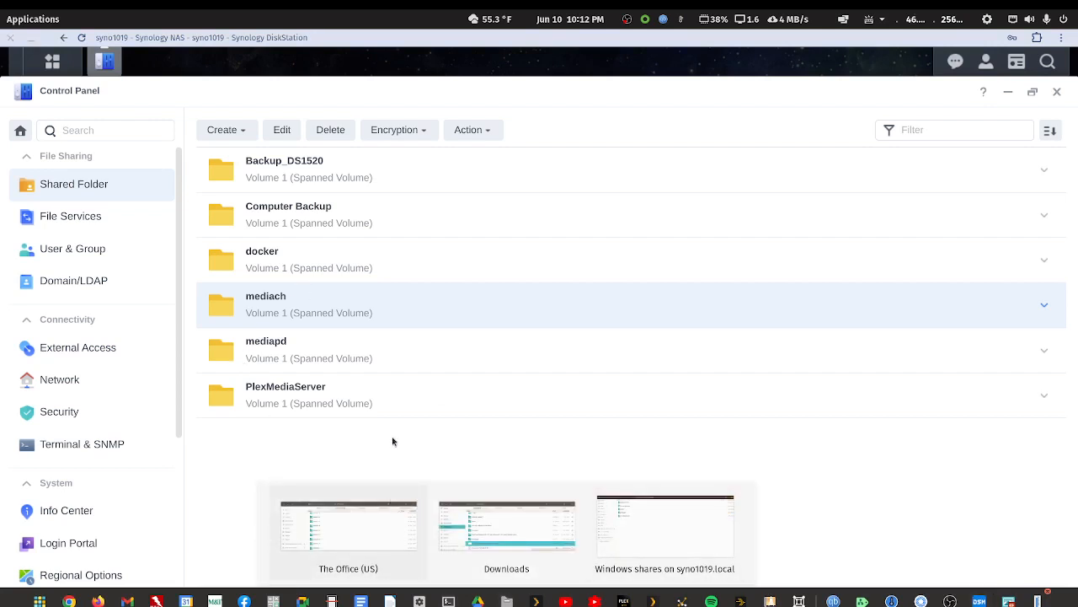
left_click(650, 548)
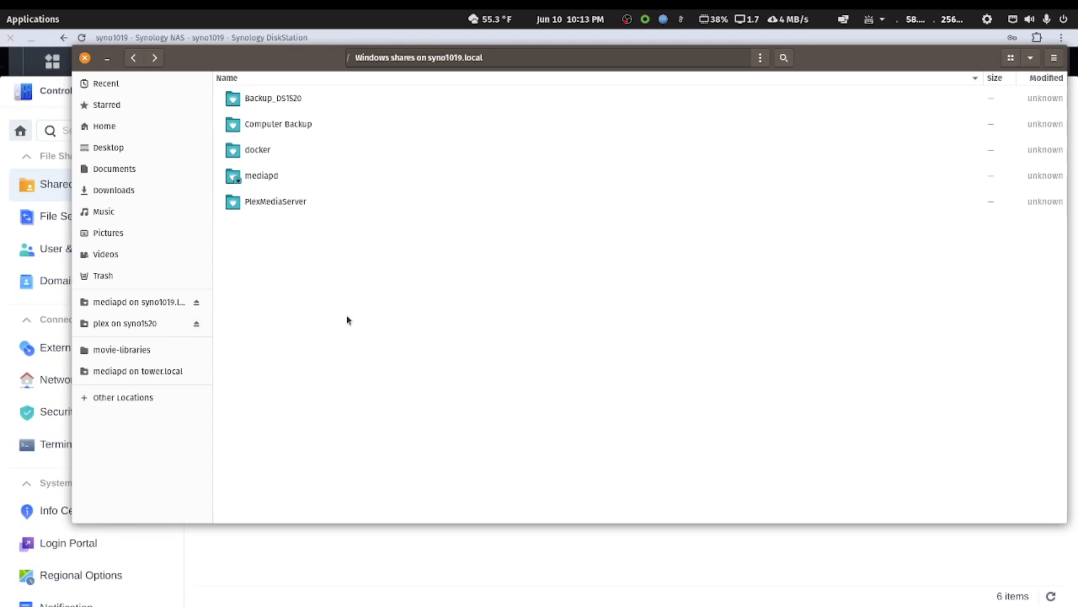
key("ctrl+r")
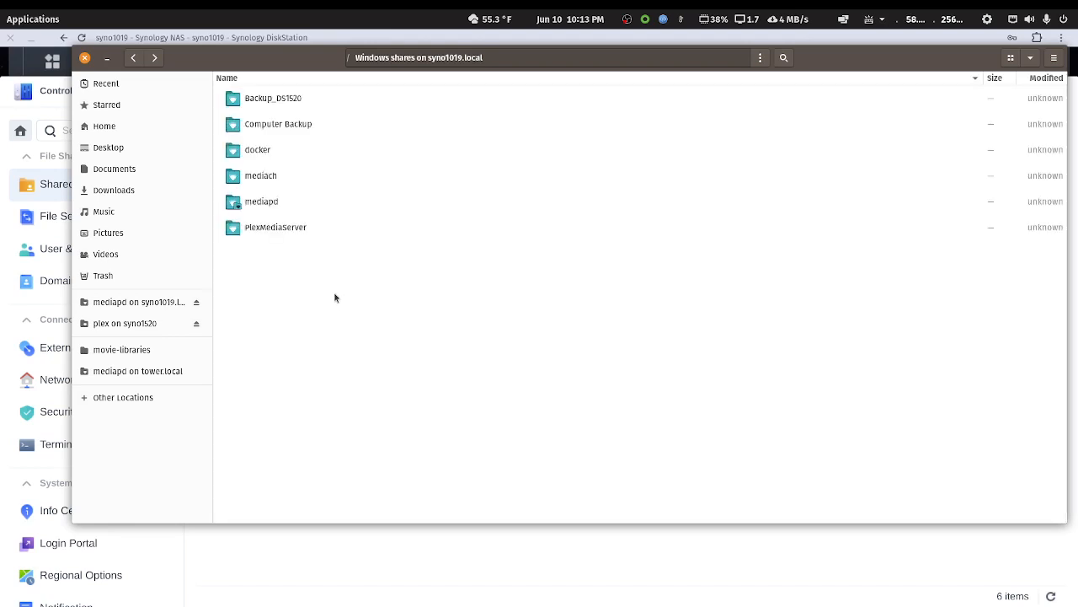
left_click(256, 181)
double_click(256, 181)
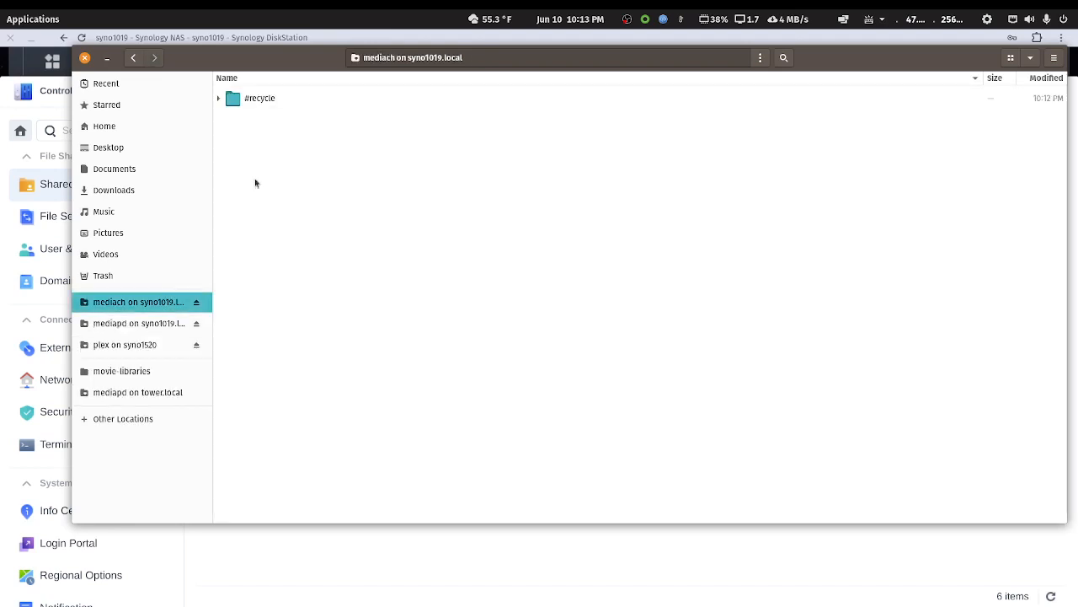
left_click(134, 58)
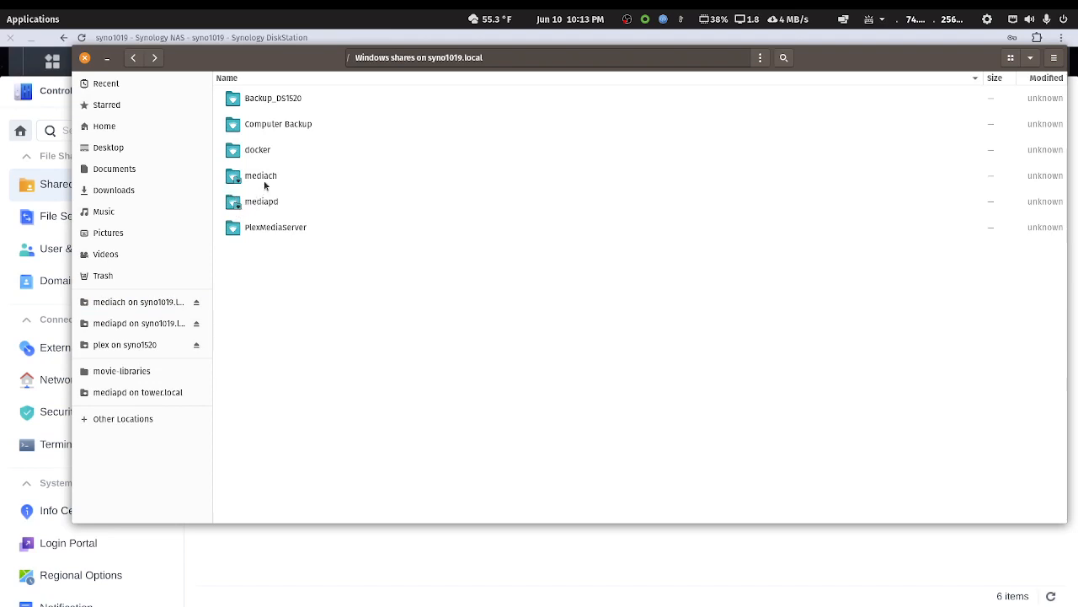
double_click(266, 177)
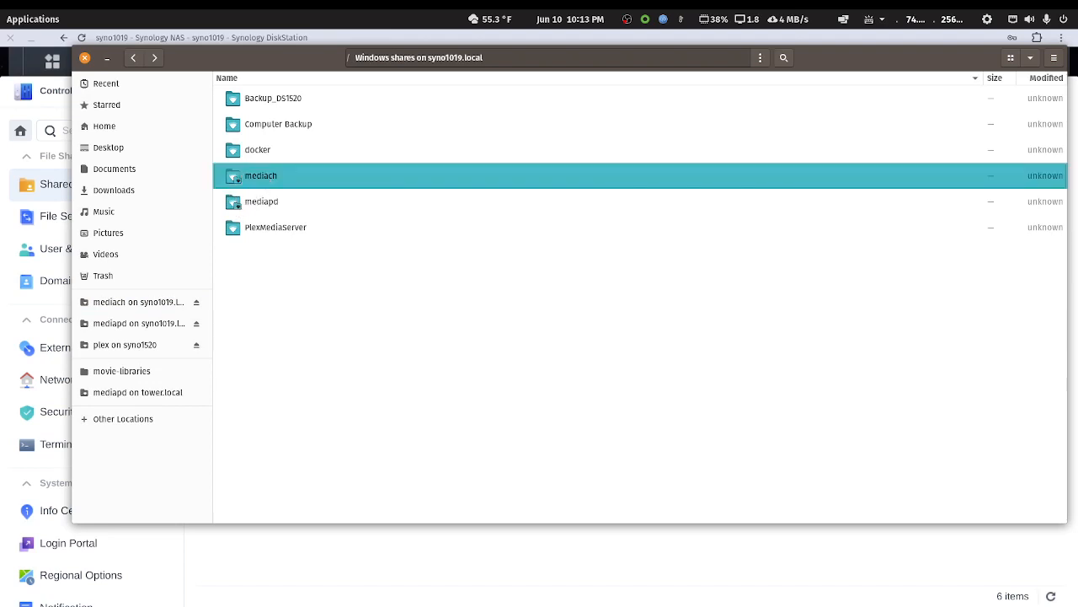
Create two folders named movie and tv in the mediach share
right_click(306, 245)
left_click(328, 254)
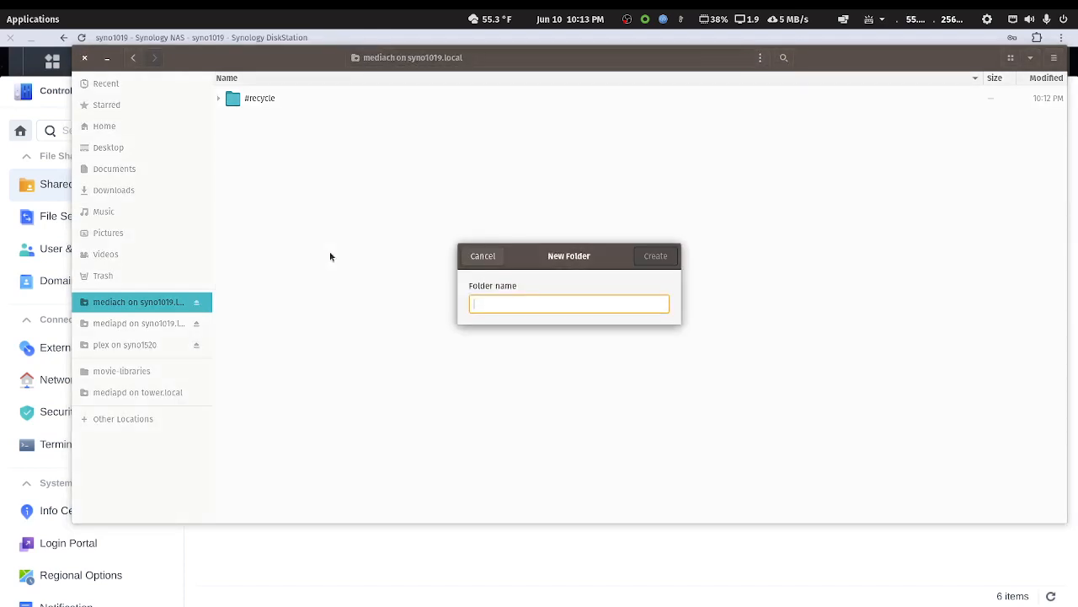
type("movie")
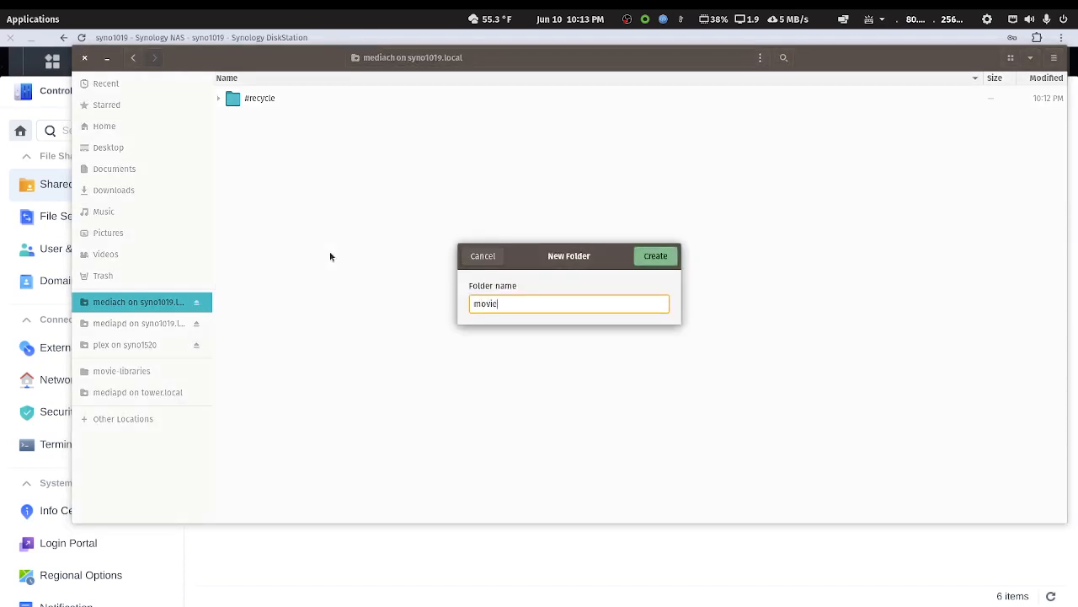
key("Return")
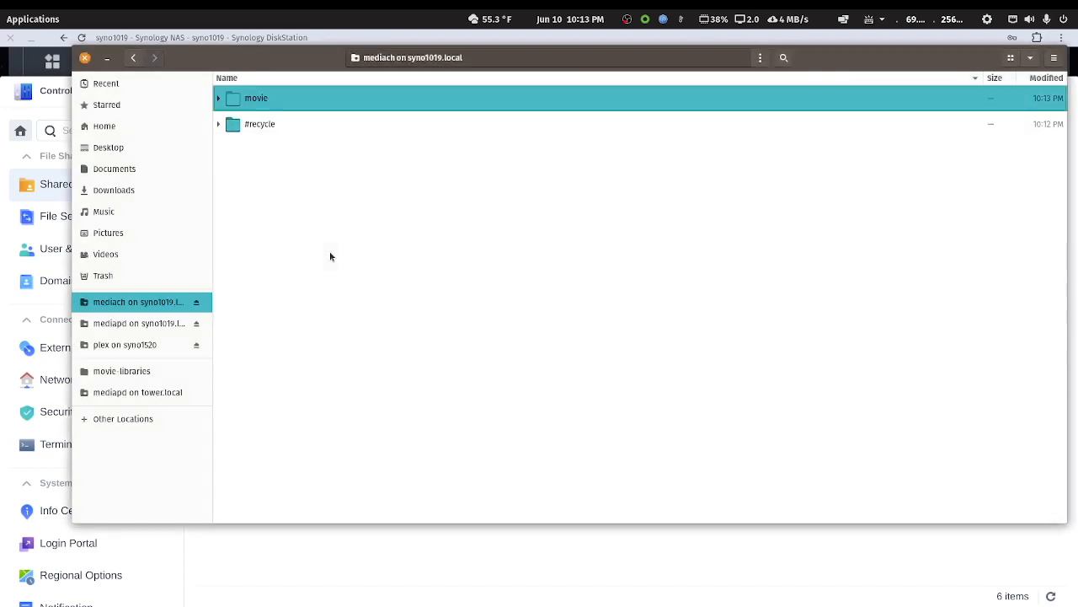
right_click(271, 233)
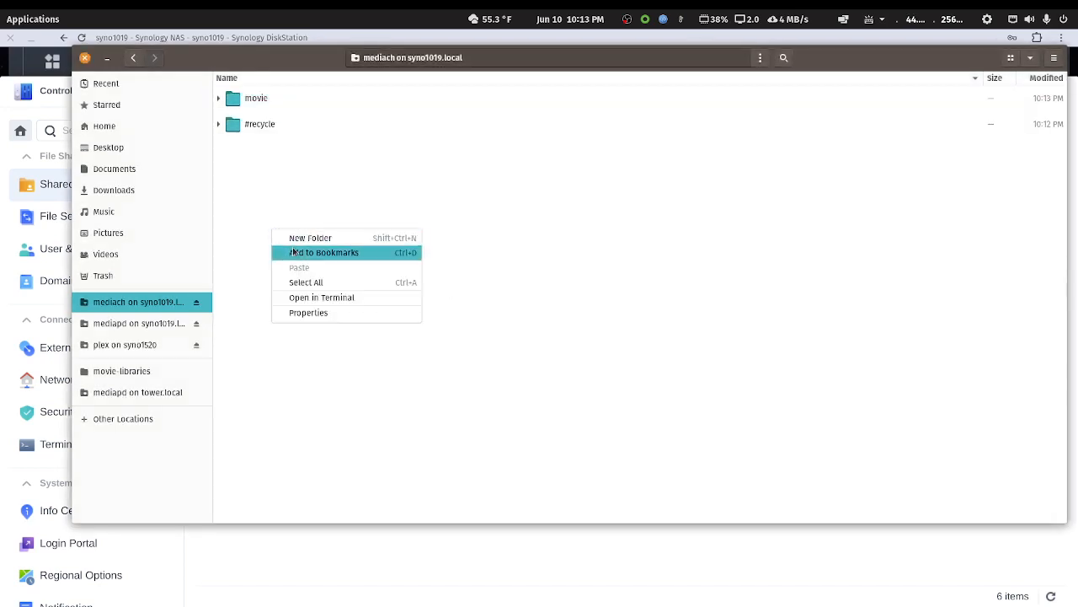
left_click(305, 240)
type("tv")
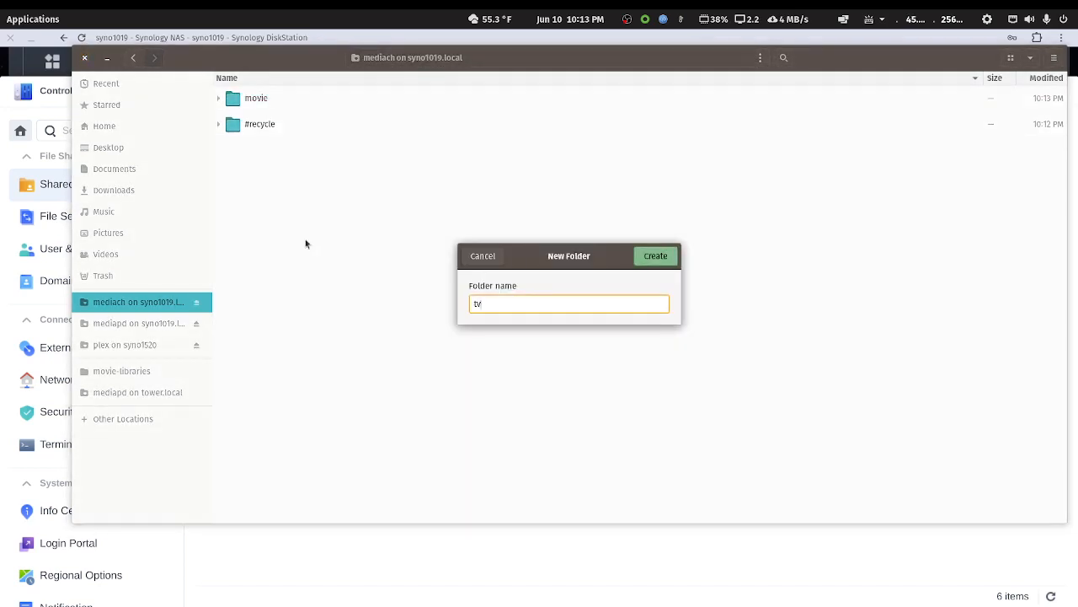
key("Return")
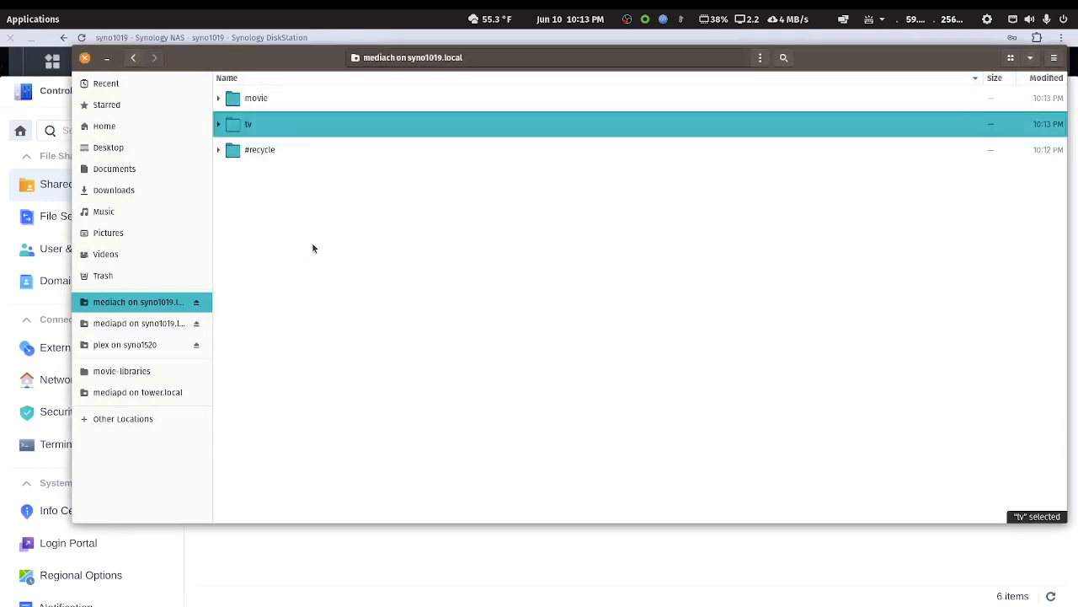
Create a folder named music in the mediach share
right_click(311, 245)
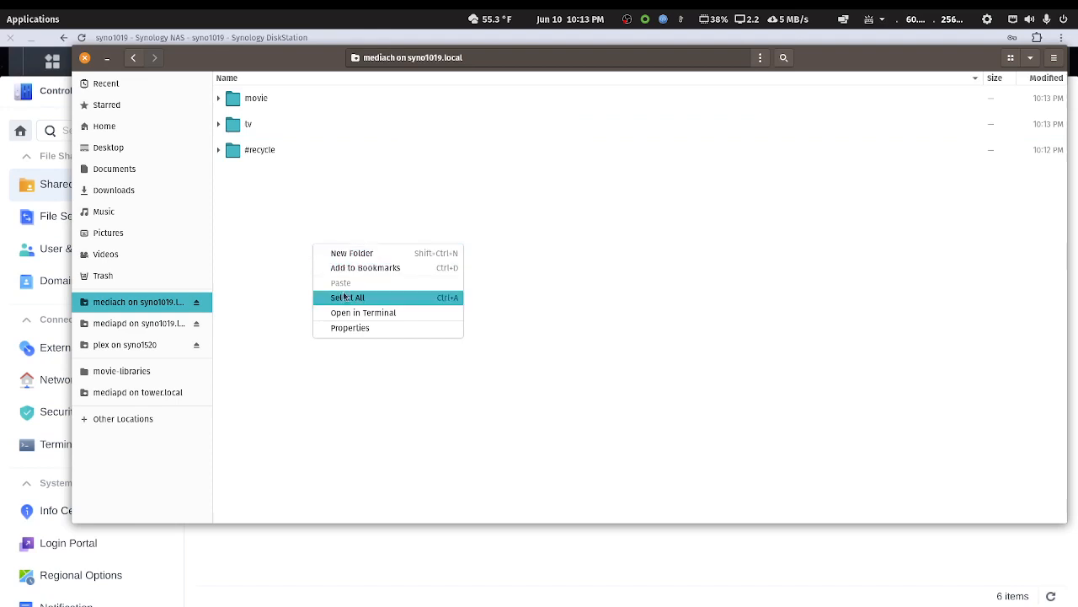
left_click(347, 253)
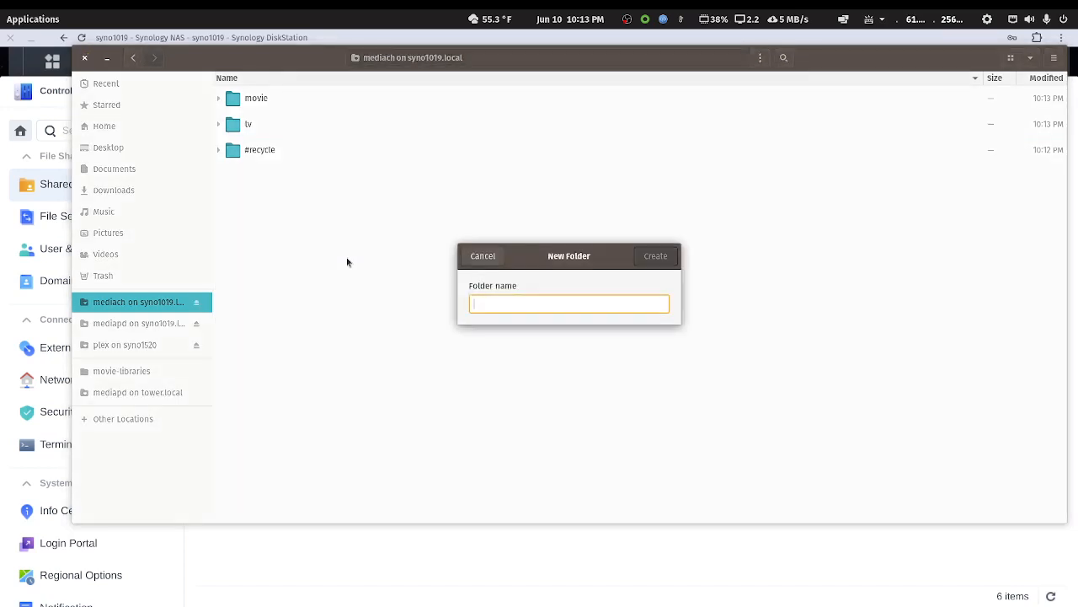
type("musioc")
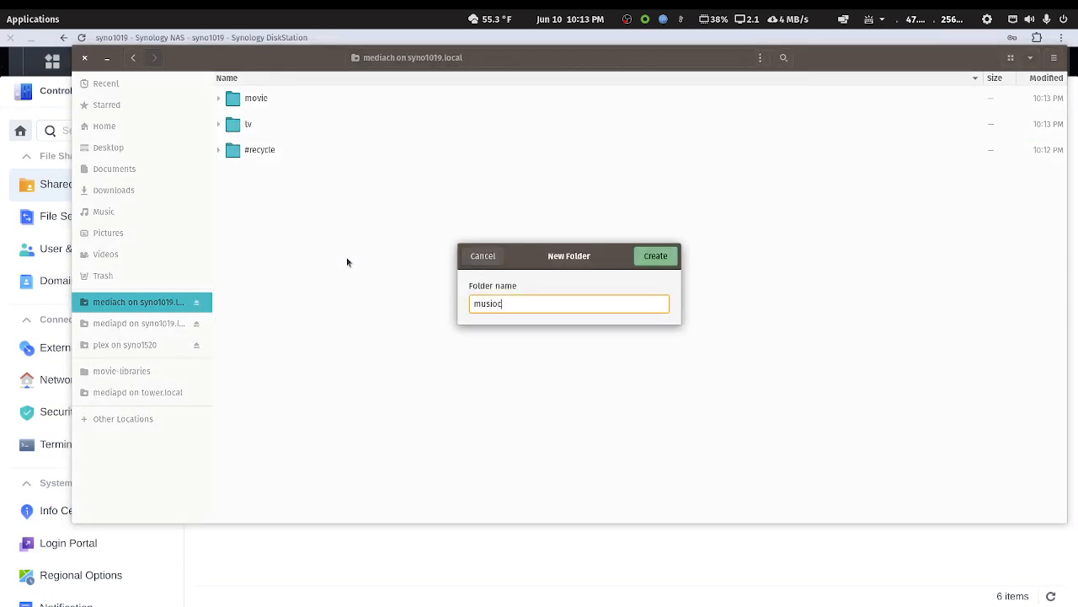
key("Return")
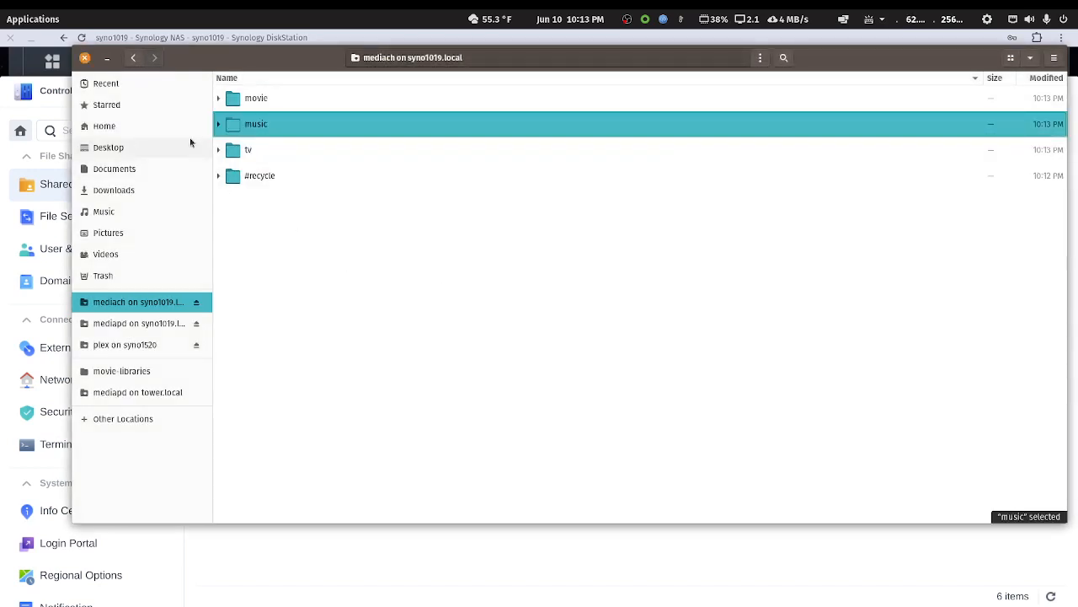
Open the mediapd share in a new tab and go to the music-main folder inside music-libraries
right_click(128, 324)
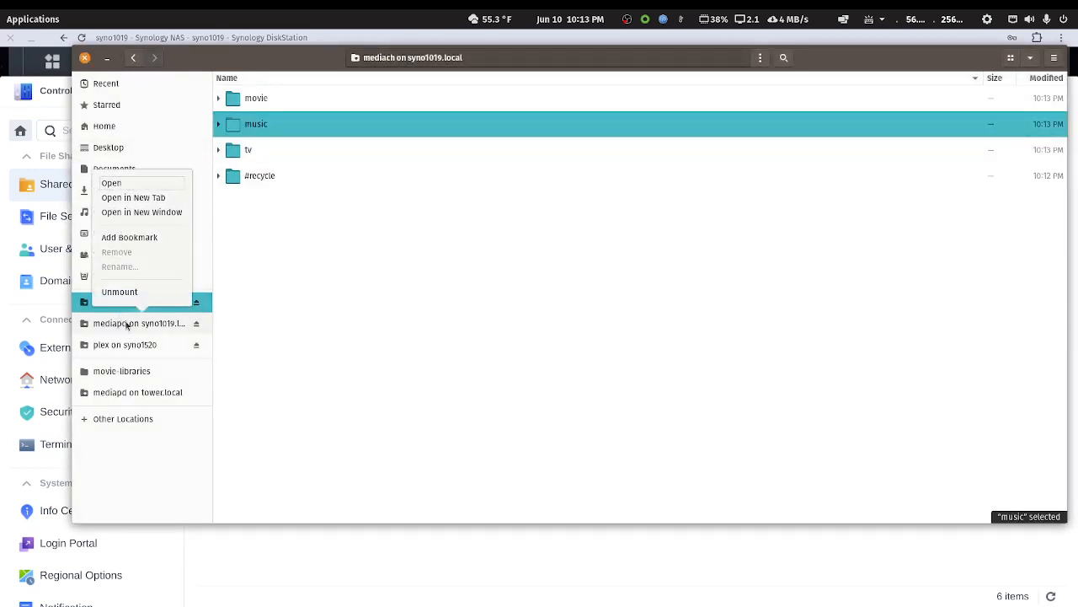
left_click(147, 197)
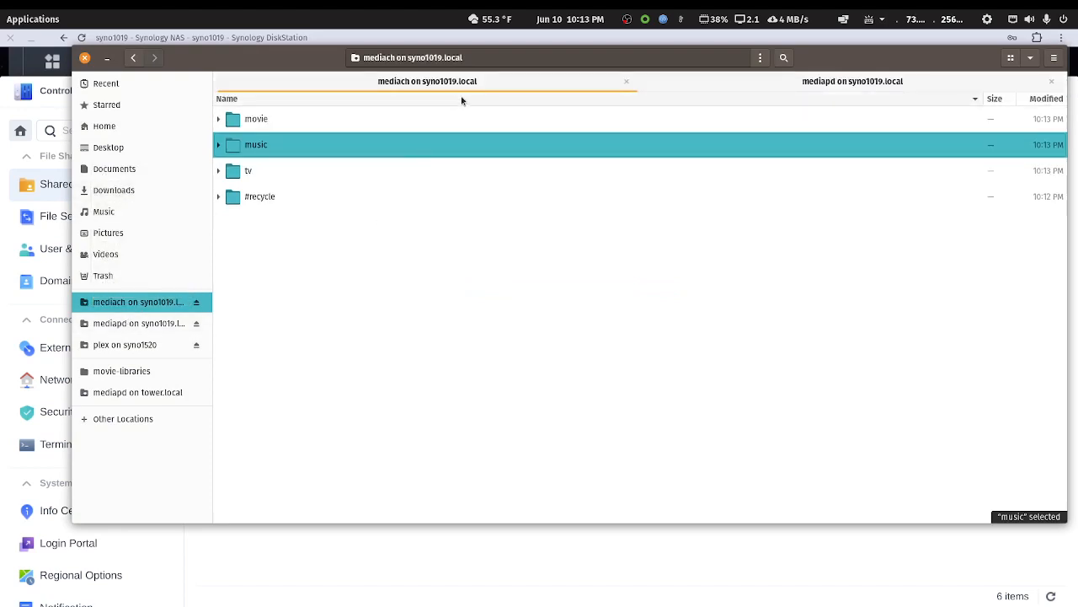
left_click(797, 85)
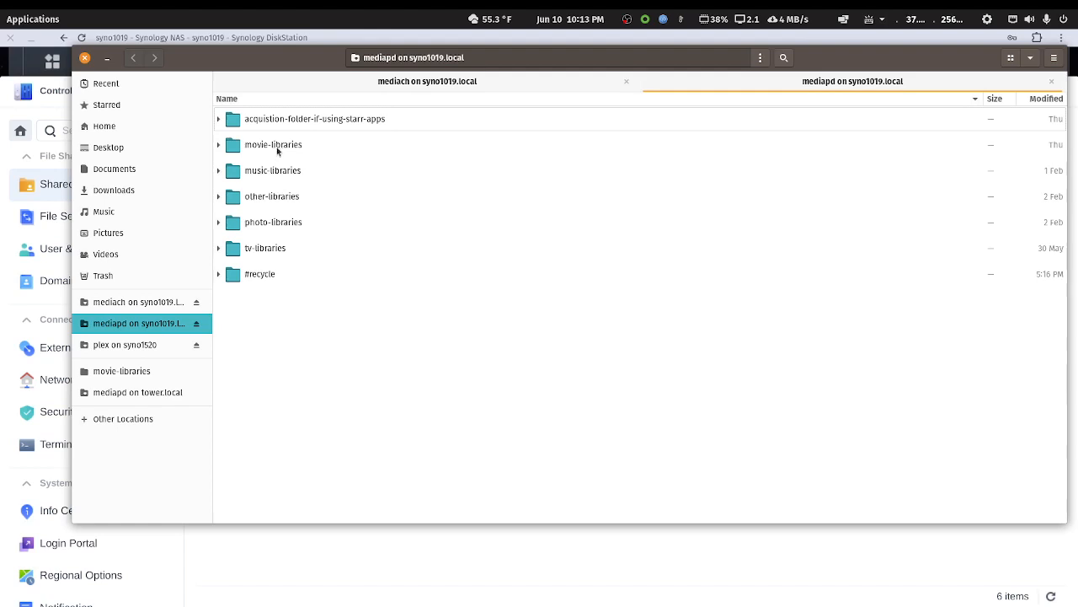
double_click(271, 175)
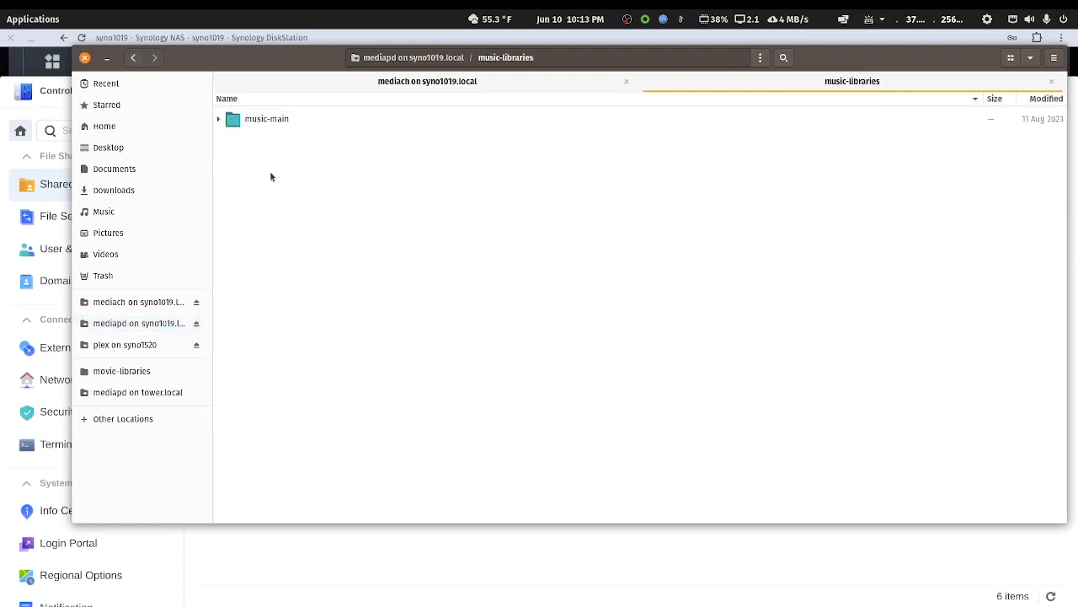
double_click(274, 120)
Copy all three artist folders from music-main into the mediach share's music folder
key("Down")
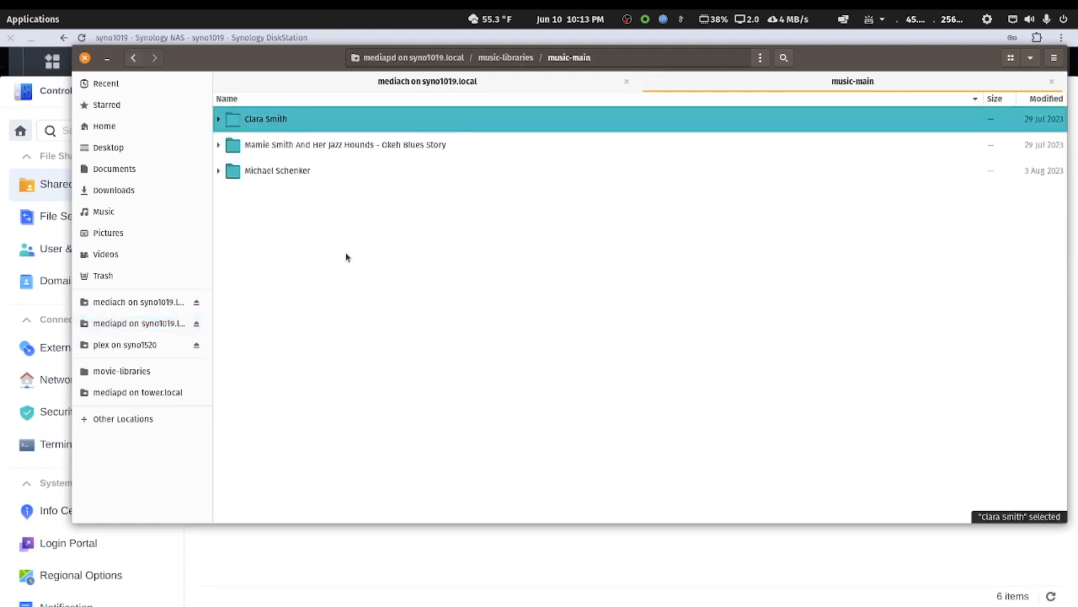
key("shift+Down")
key("shift+Down")
right_click(287, 173)
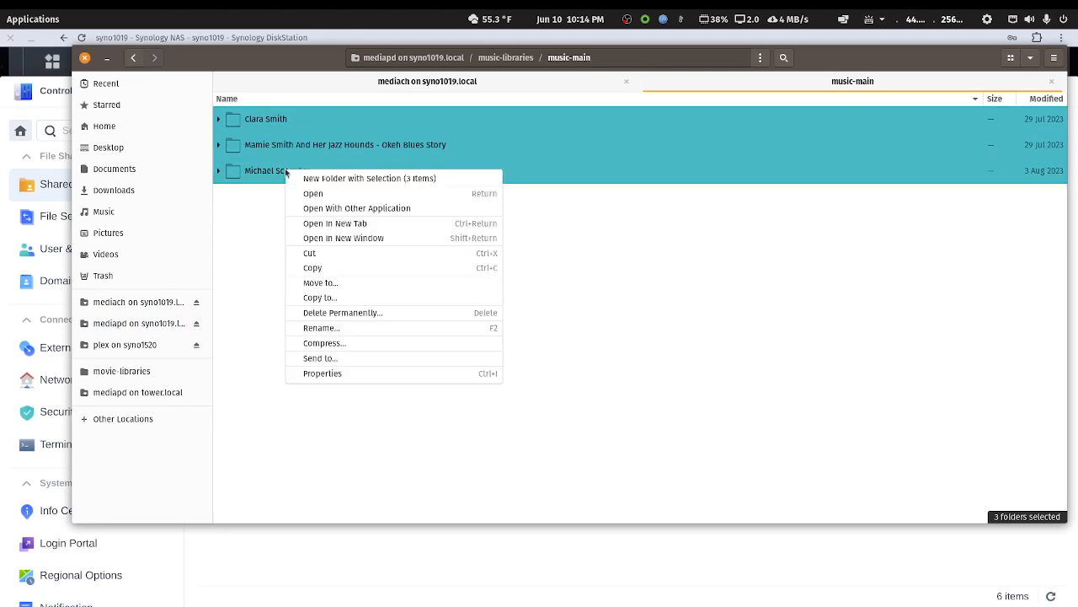
left_click(309, 267)
left_click(412, 81)
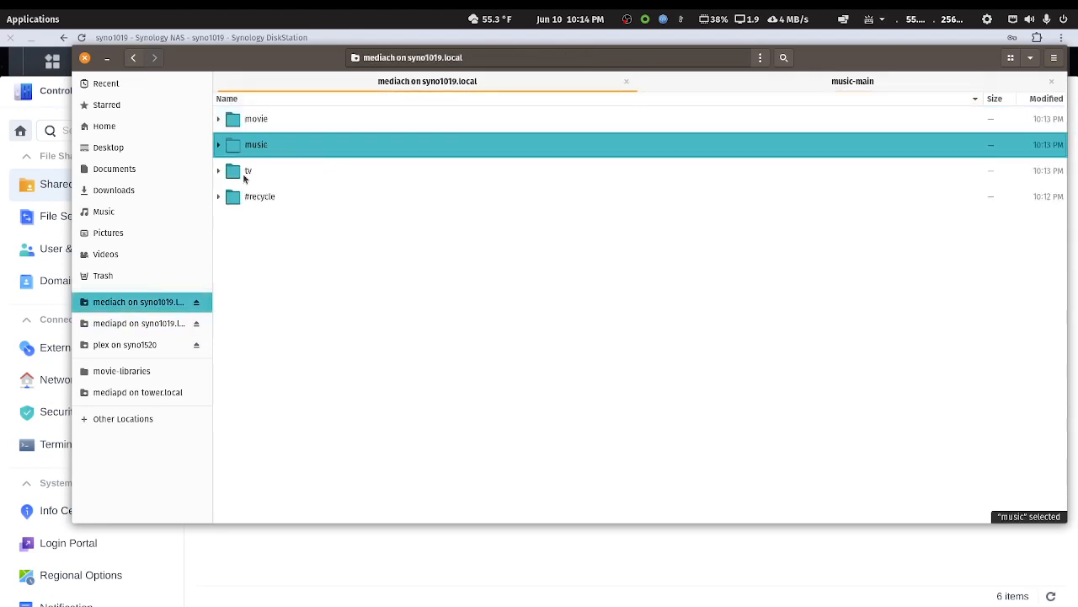
double_click(255, 144)
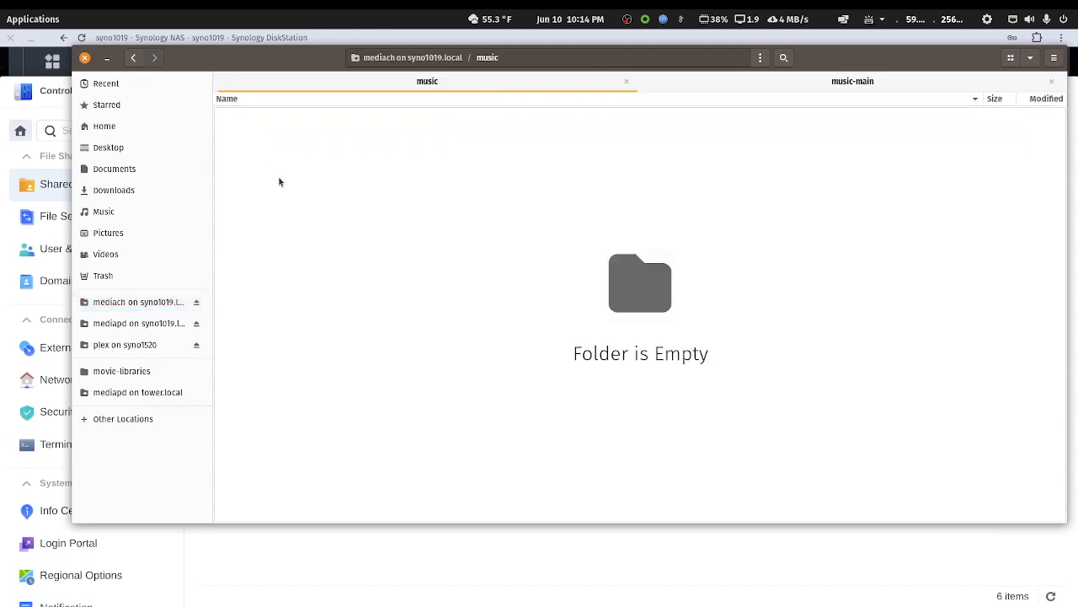
right_click(278, 179)
left_click(298, 221)
Open the mediach share's tv folder in one tab and mediapd's tv-main folder inside tv-libraries in the other
left_click(133, 59)
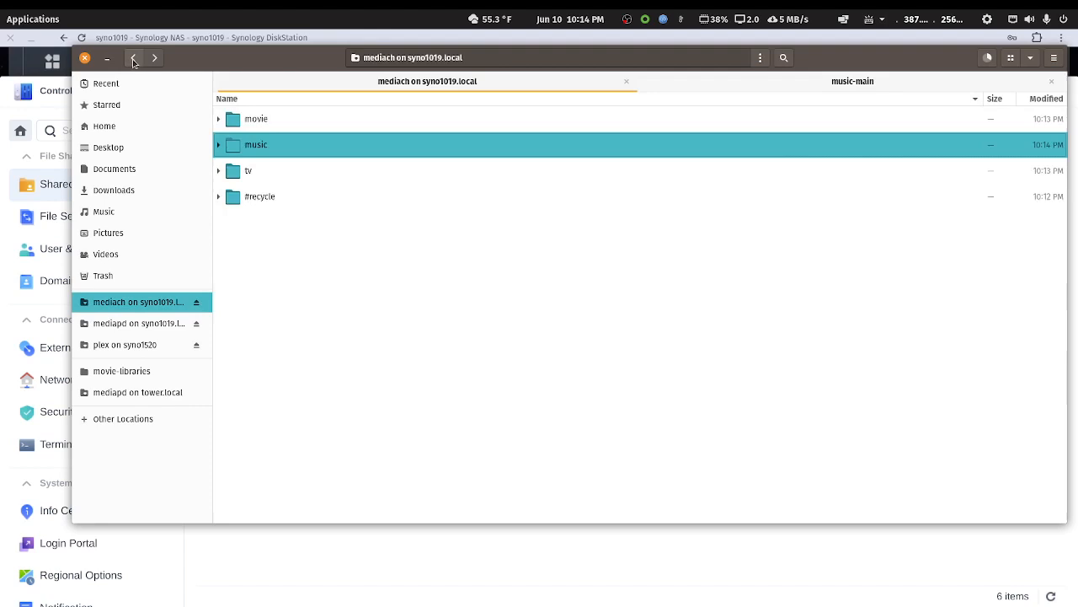
double_click(247, 171)
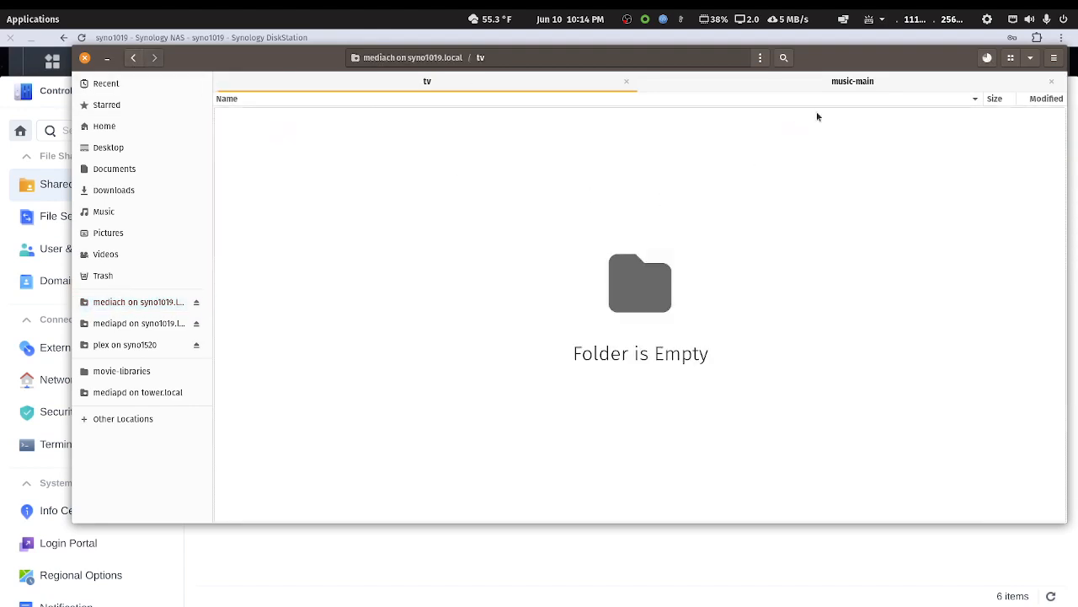
left_click(852, 81)
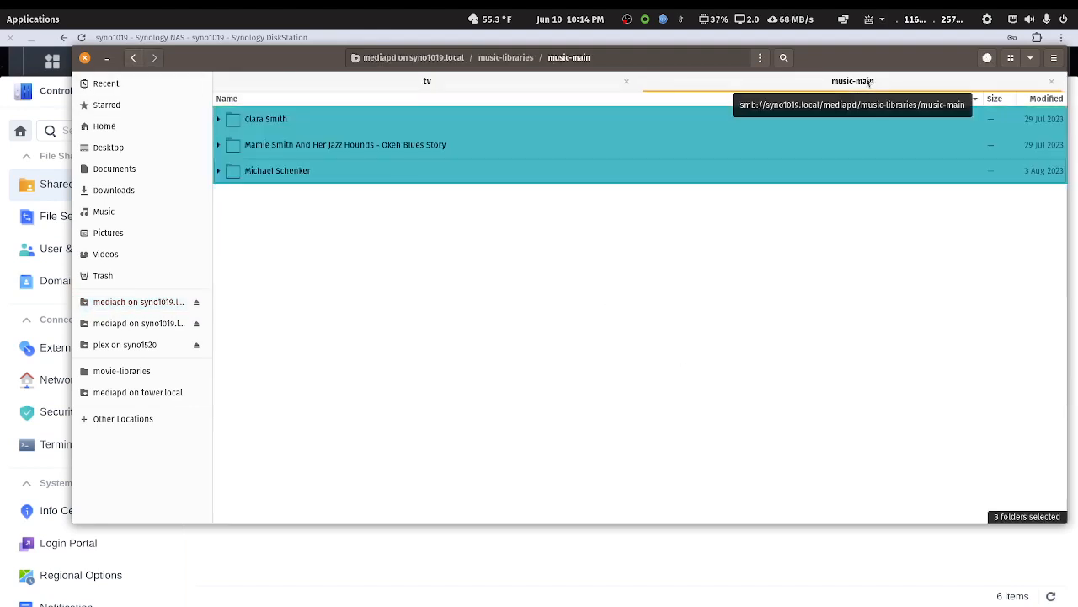
left_click(133, 58)
left_click(134, 58)
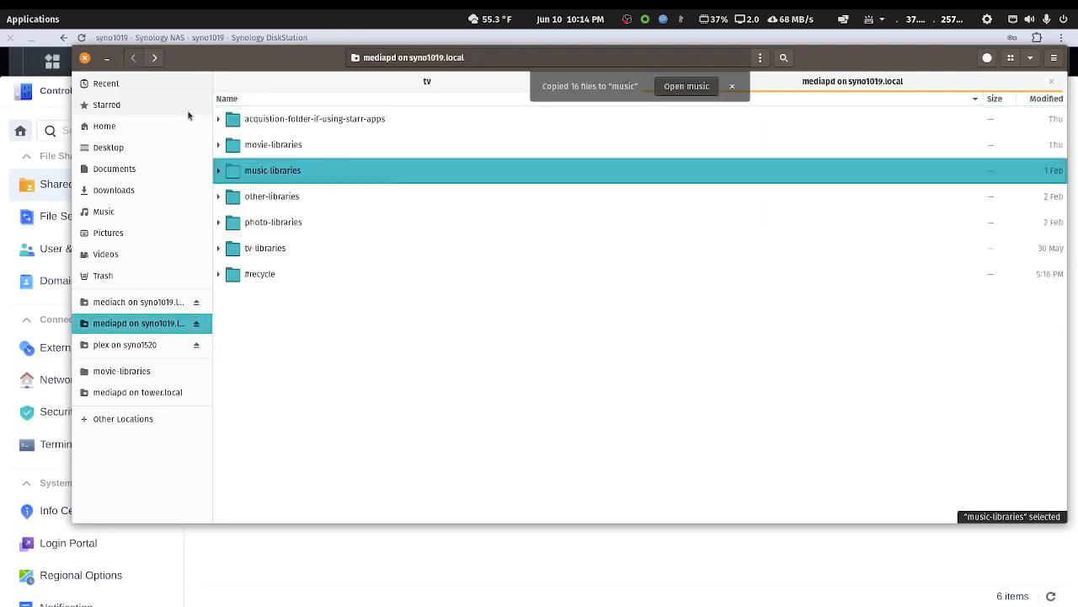
double_click(264, 248)
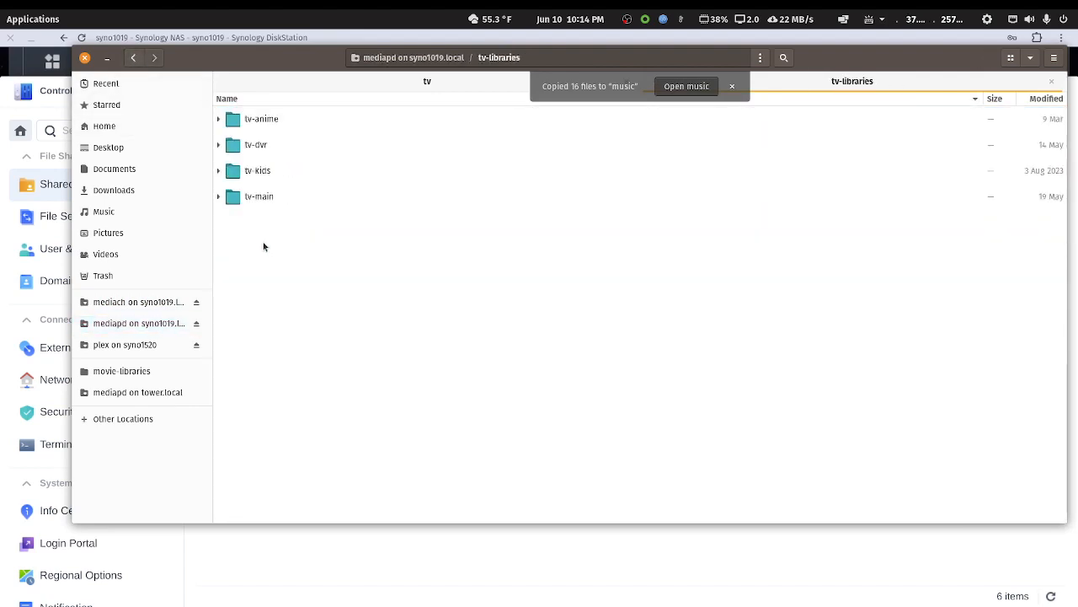
double_click(259, 199)
Copy all three show folders from tv-main into the mediach share's tv folder
key("Down")
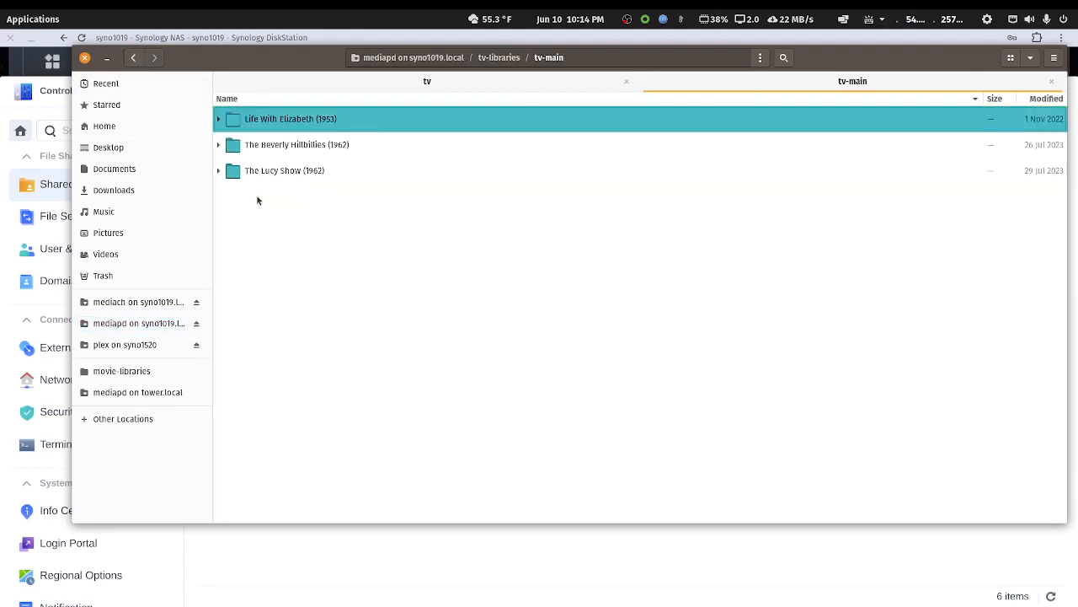
key("shift+Down")
key("shift+Down")
right_click(274, 172)
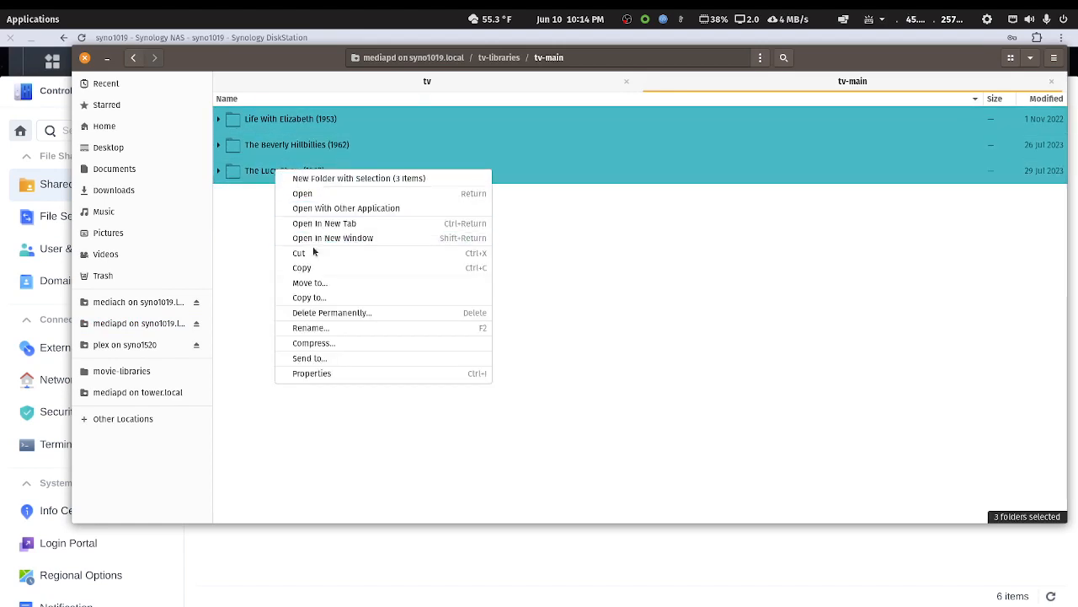
left_click(310, 268)
left_click(422, 80)
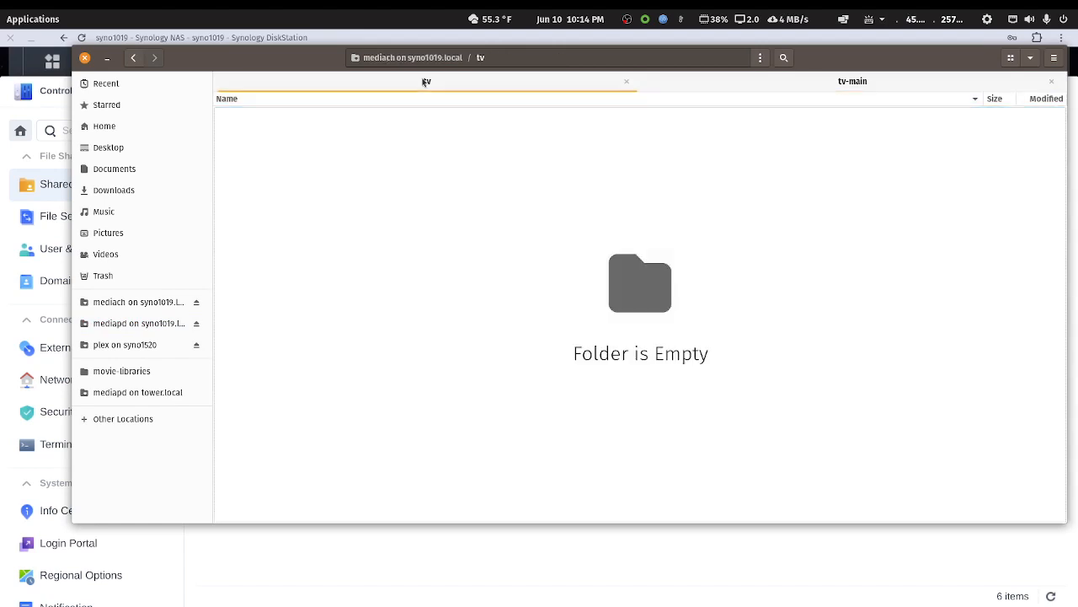
right_click(318, 228)
left_click(344, 265)
Open the mediach share's movie folder in one tab and mediapd's movie-main folder inside movie-libraries in the other
left_click(133, 57)
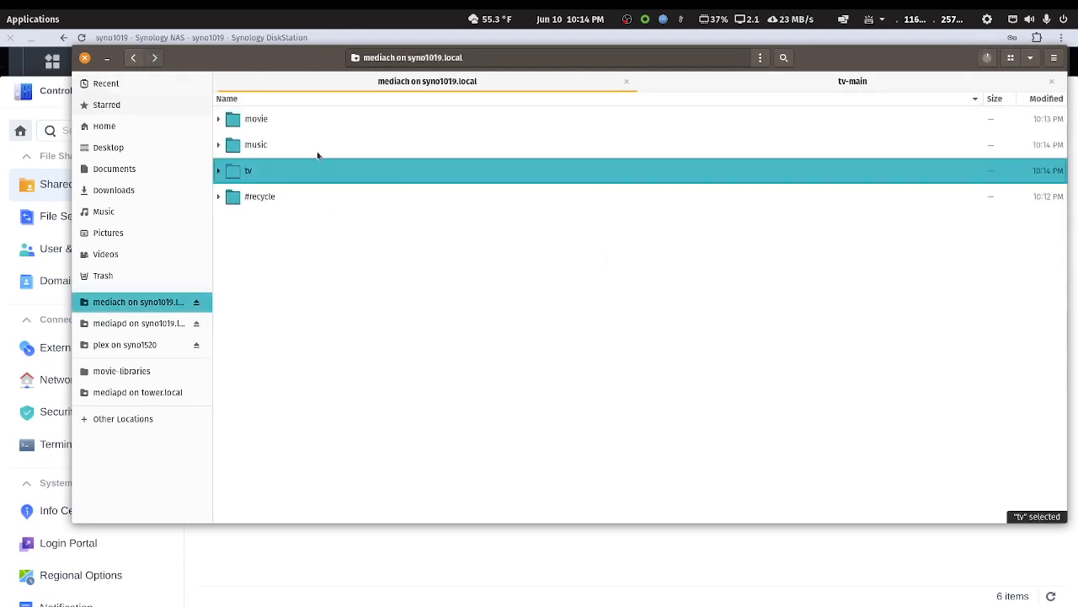
double_click(249, 118)
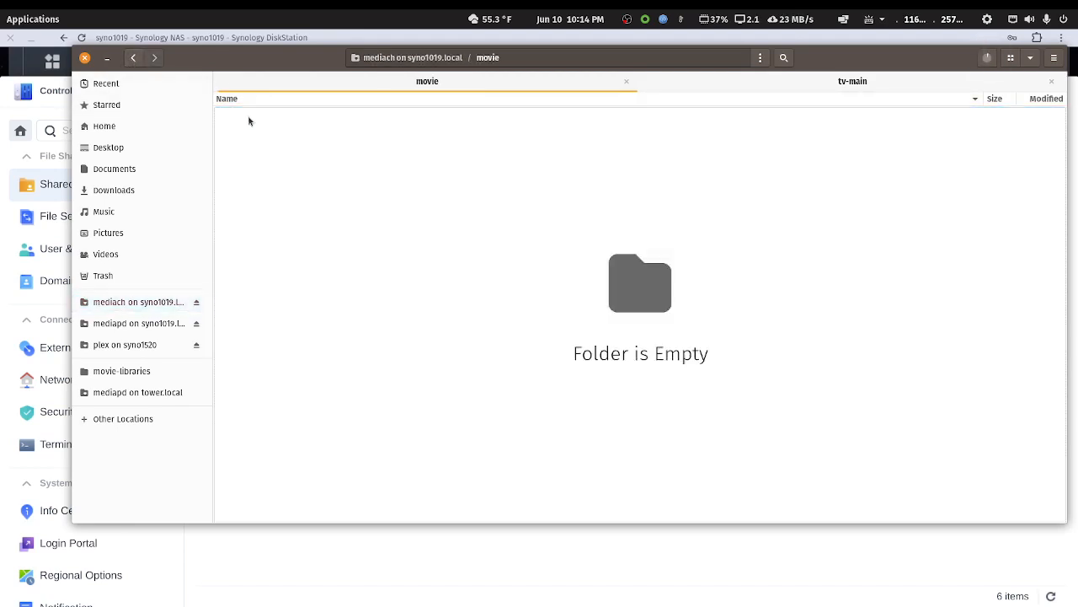
left_click(815, 81)
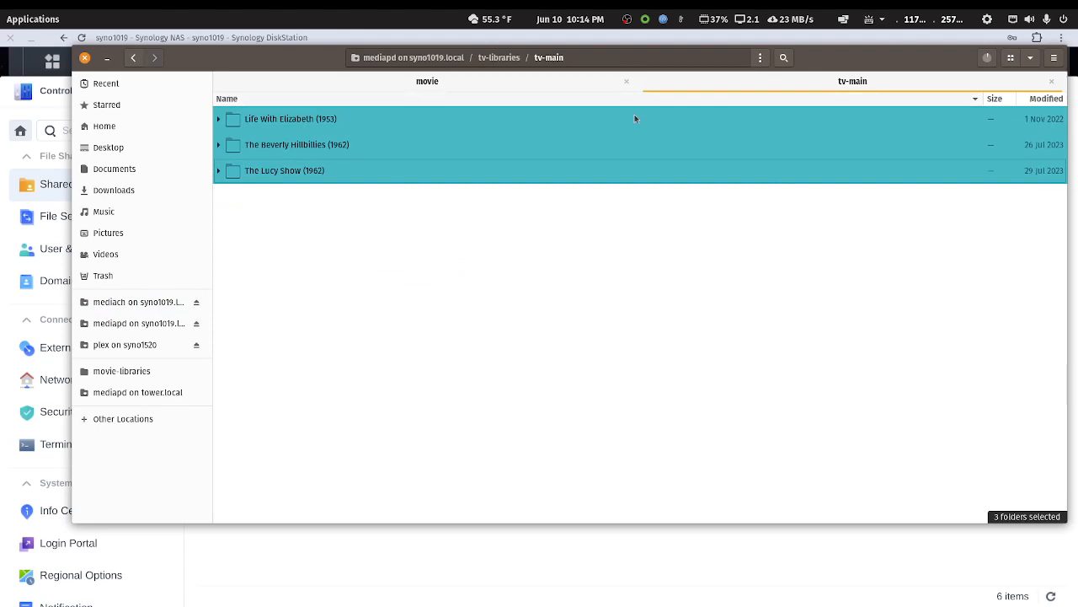
left_click(142, 61)
left_click(142, 61)
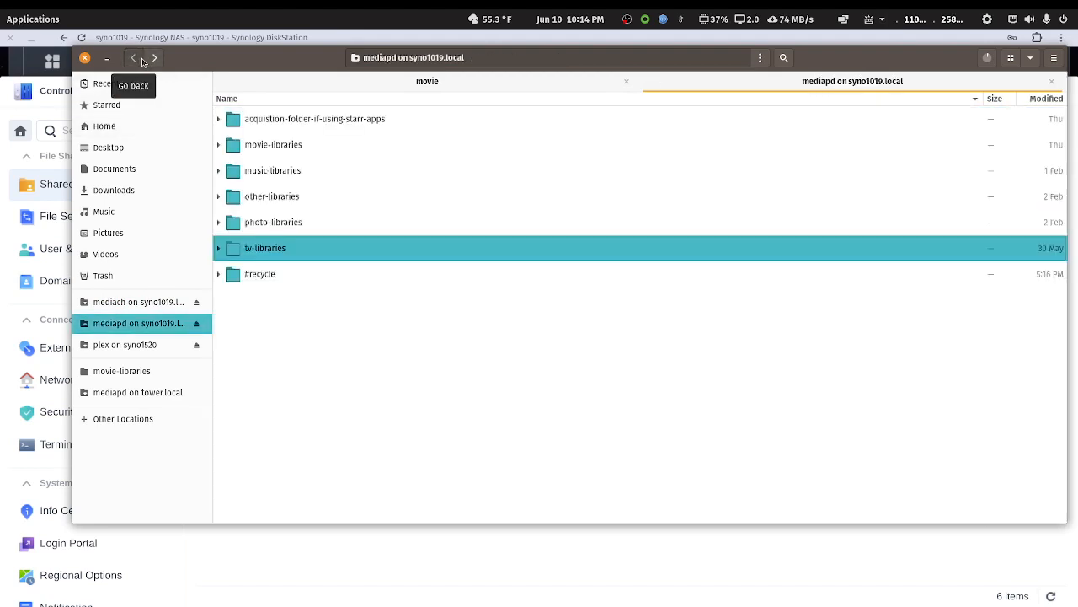
double_click(288, 150)
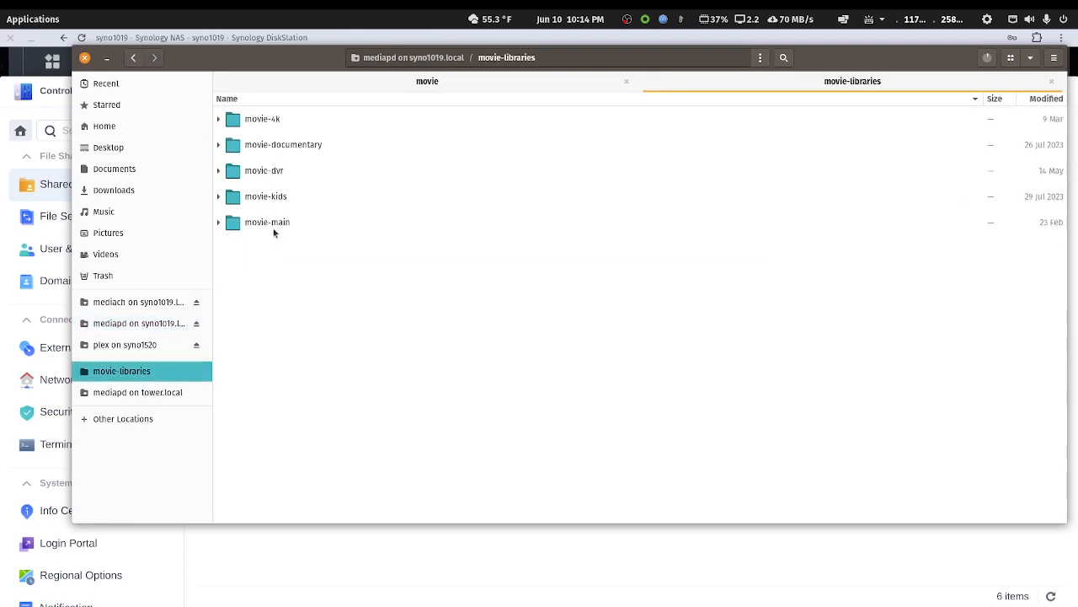
double_click(275, 223)
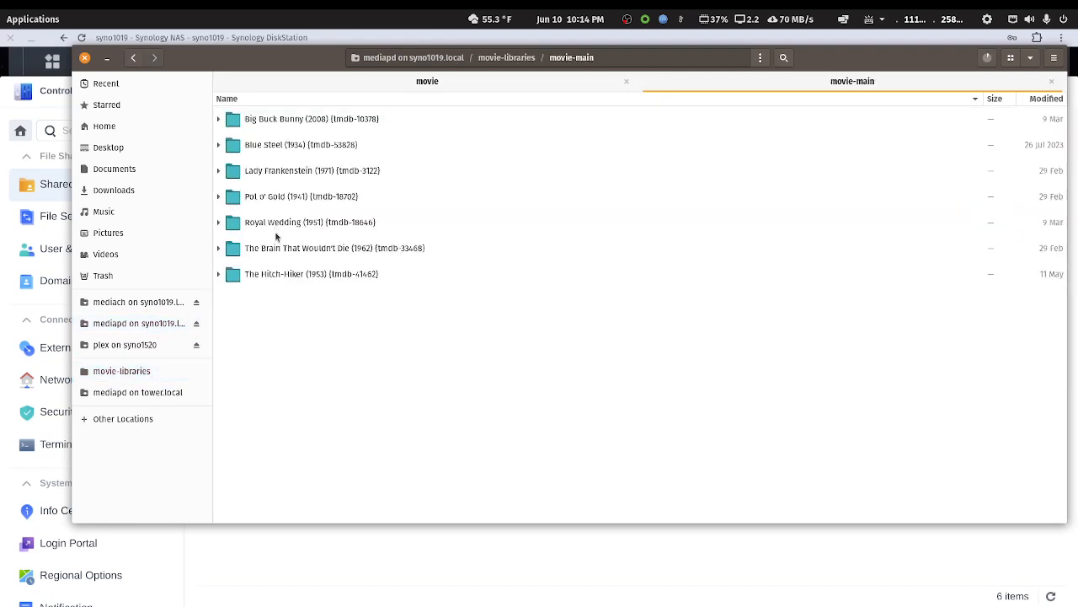
Copy all seven movie folders from movie-main into the mediach share's movie folder
key("Down")
key("shift+Down")
key("shift+Down")
key("shift+Down")
key("shift+Down")
key("shift+Down")
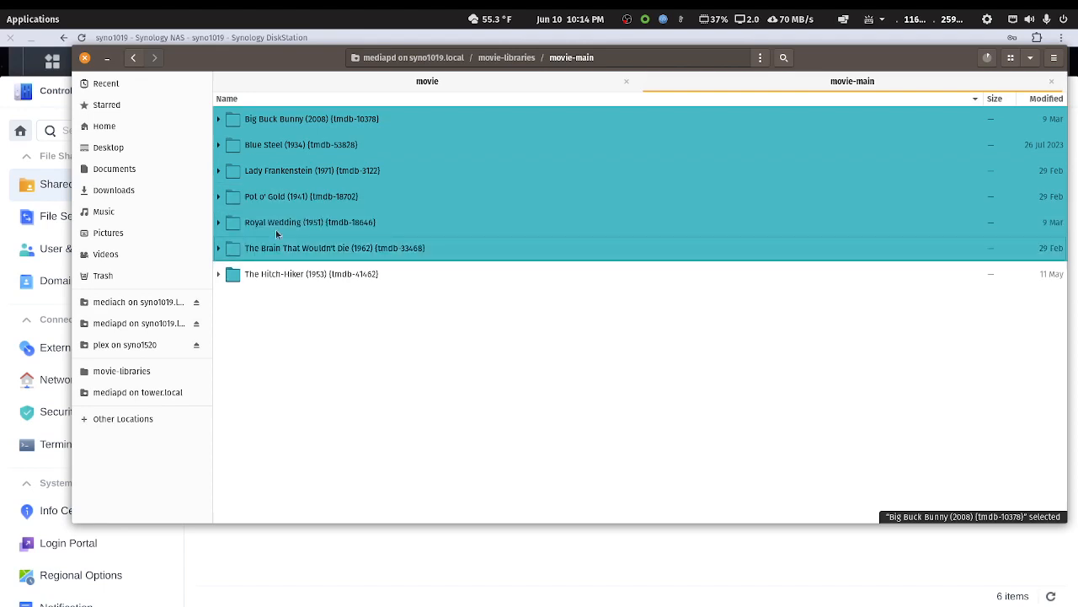
key("shift+Down")
right_click(275, 229)
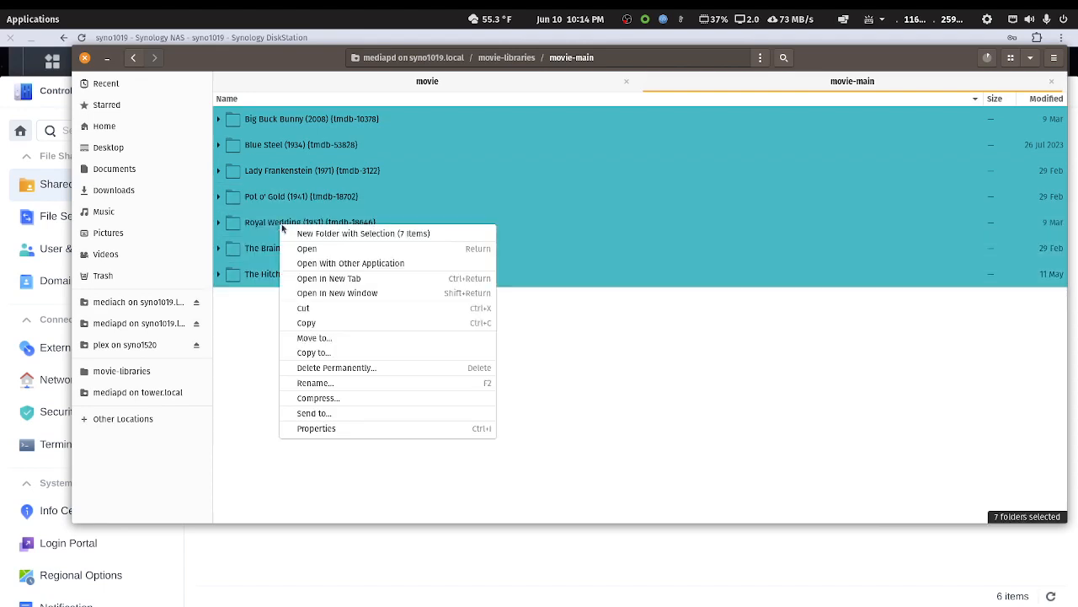
left_click(306, 322)
left_click(427, 80)
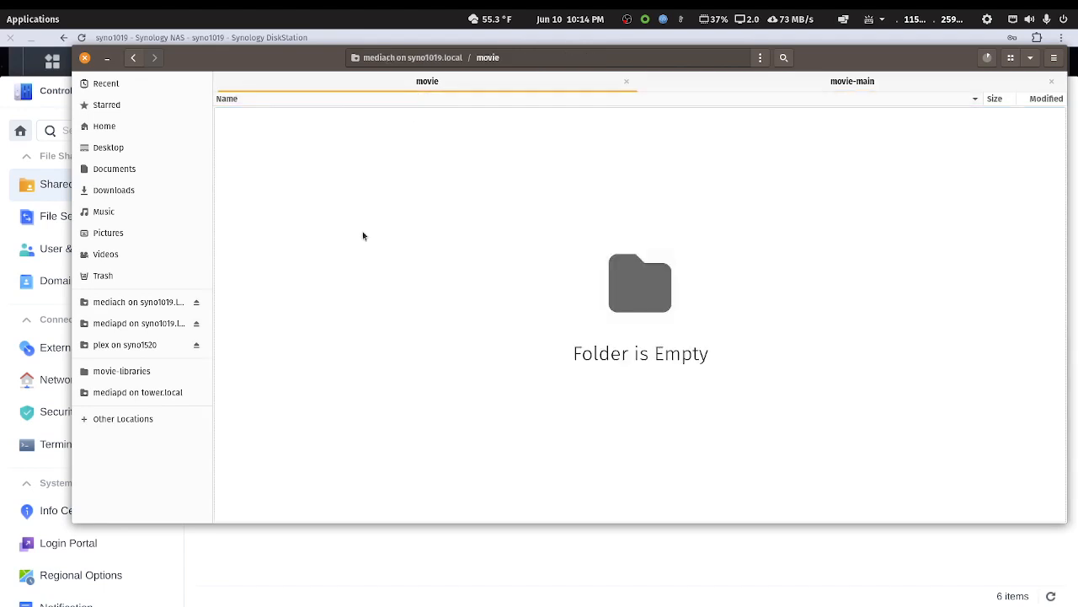
right_click(334, 271)
left_click(362, 307)
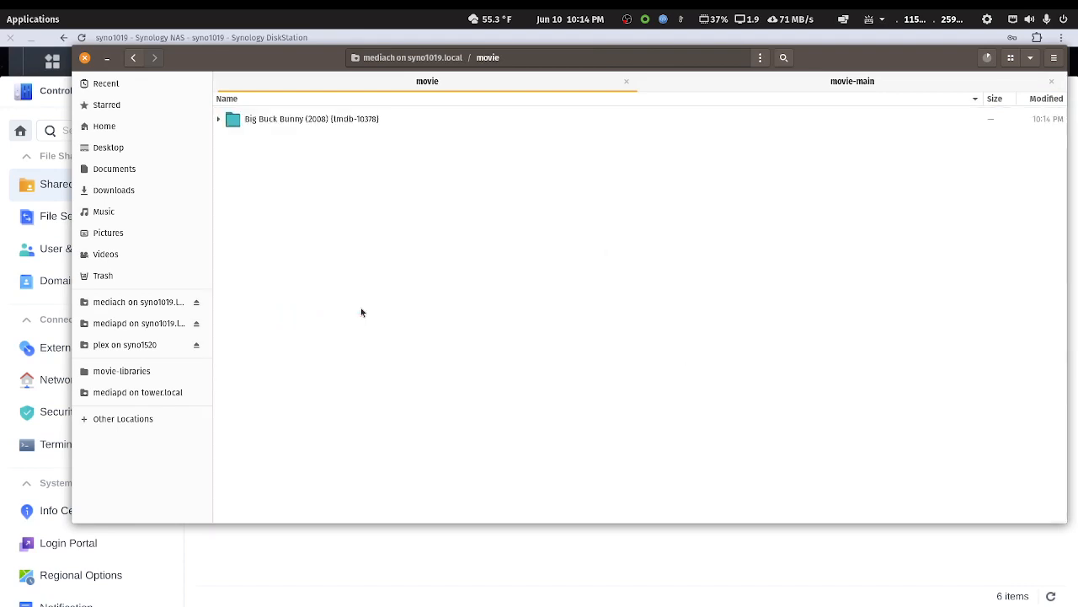
Show the progress of the running file copies and dismiss the mail notification
left_click(986, 58)
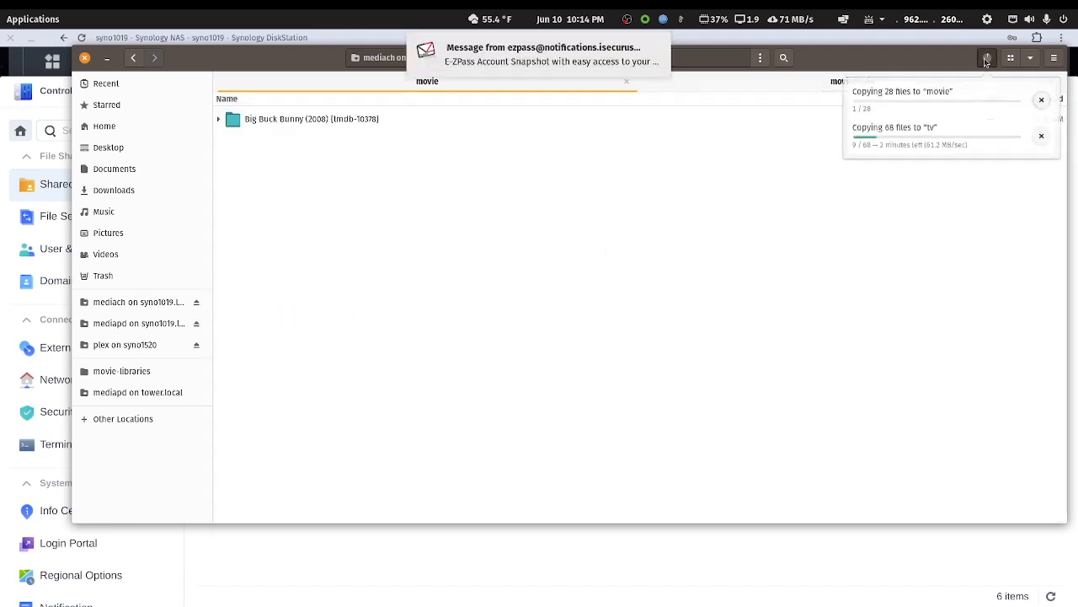
left_click(658, 47)
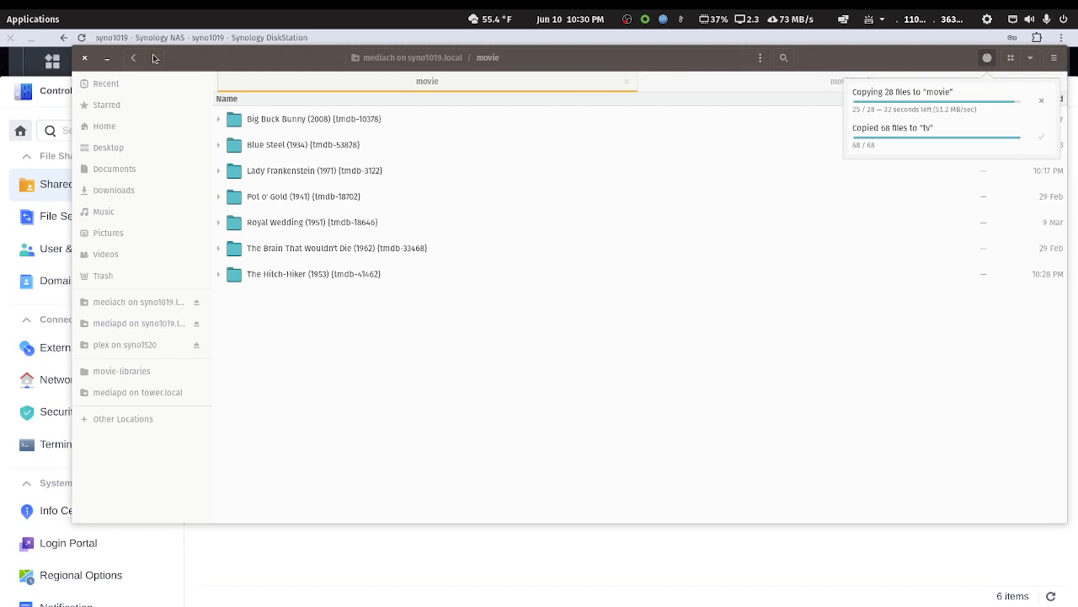
left_click(233, 64)
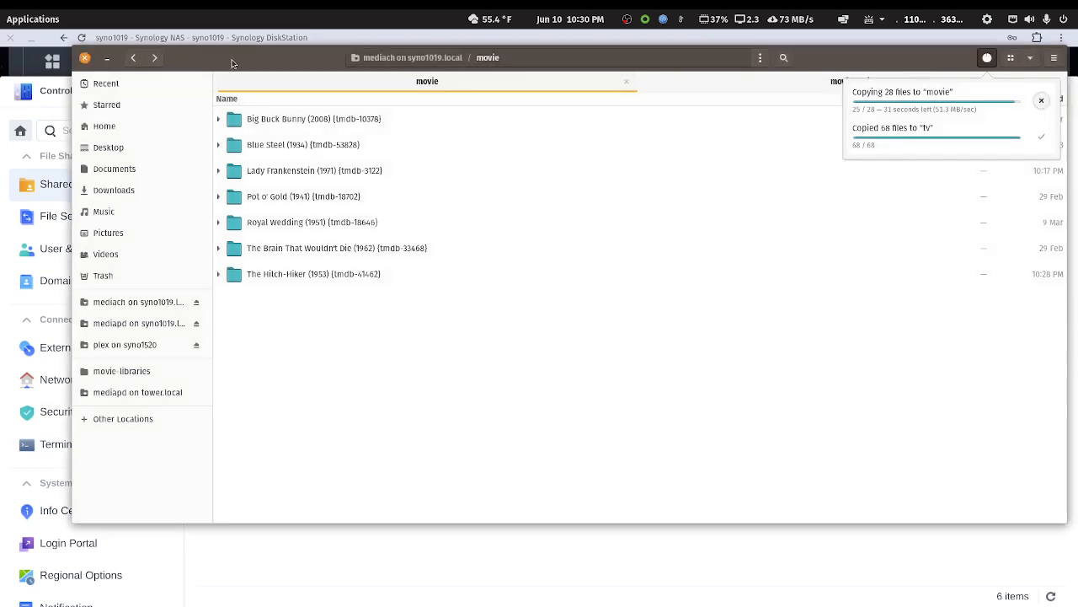
Minimize the file manager, bring in the Plex Web window maximized, and return to the syno1019-Test Libraries settings
left_click(110, 59)
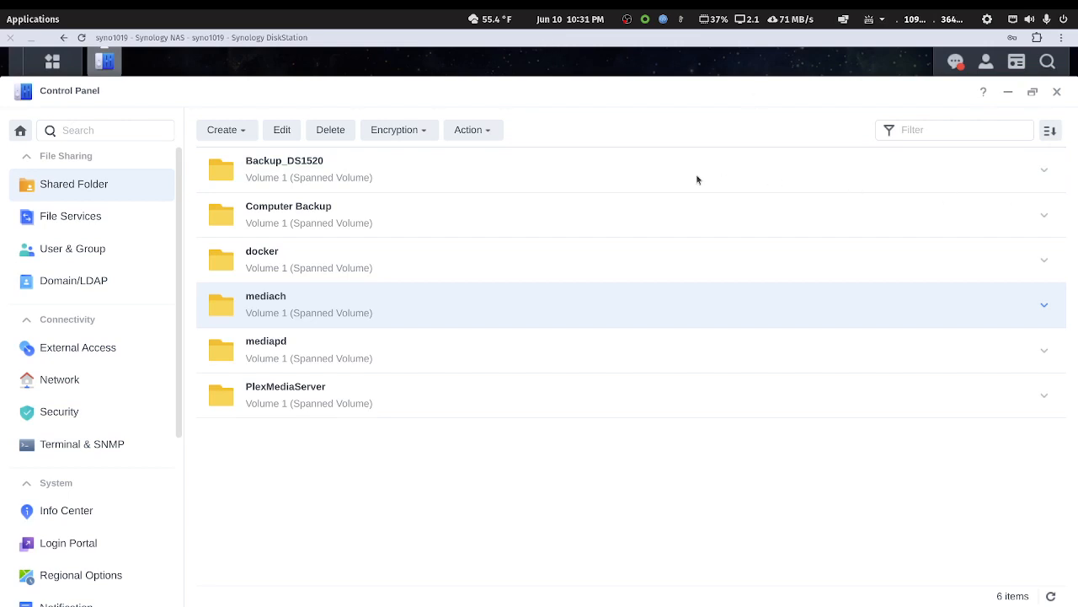
left_click_drag(1077, 139, 358, 115)
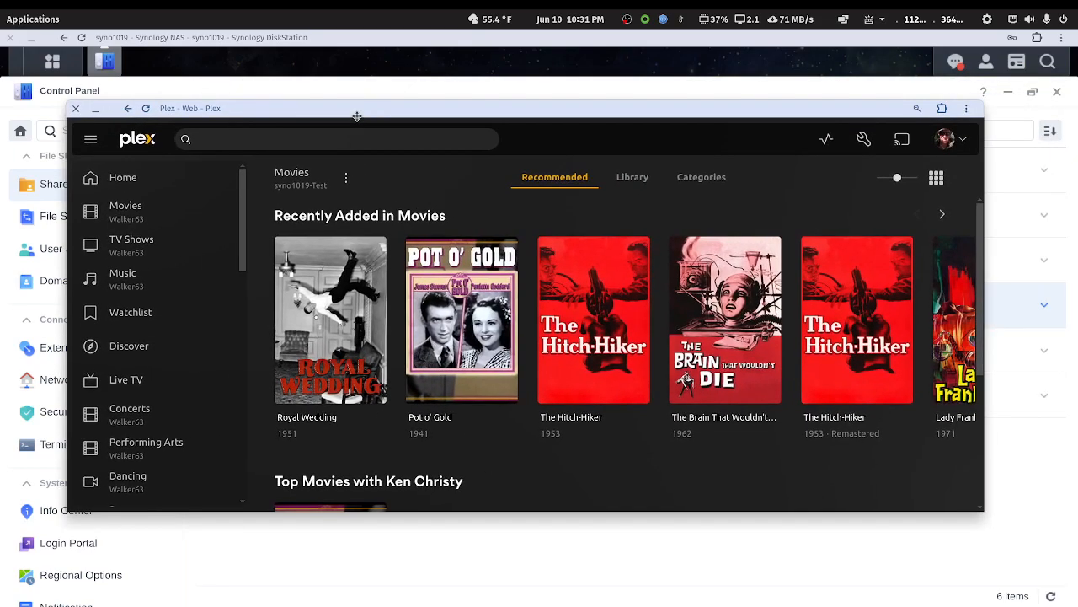
double_click(358, 116)
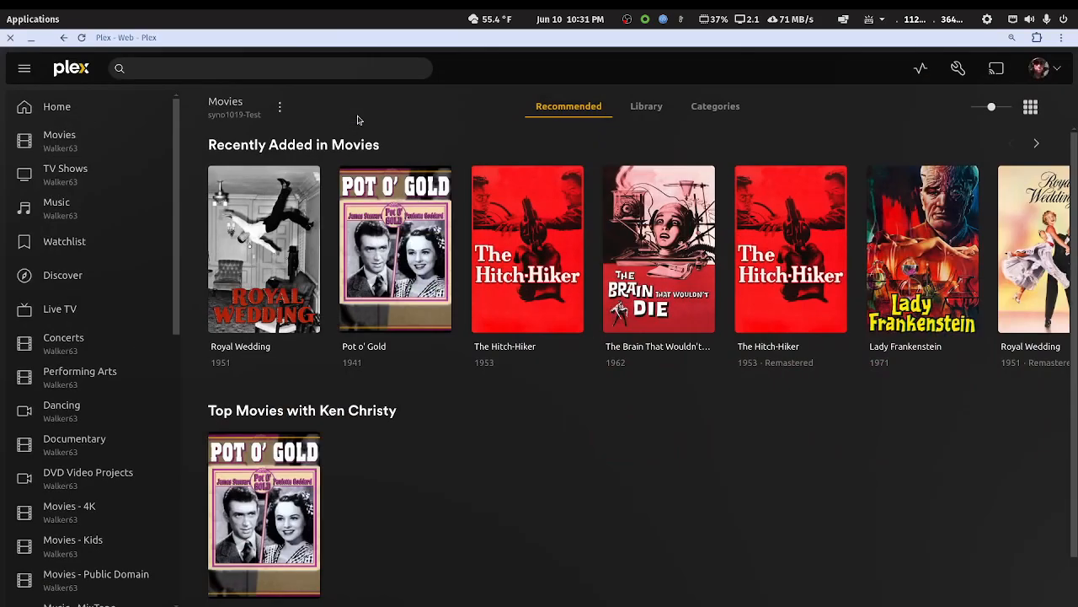
left_click(65, 39)
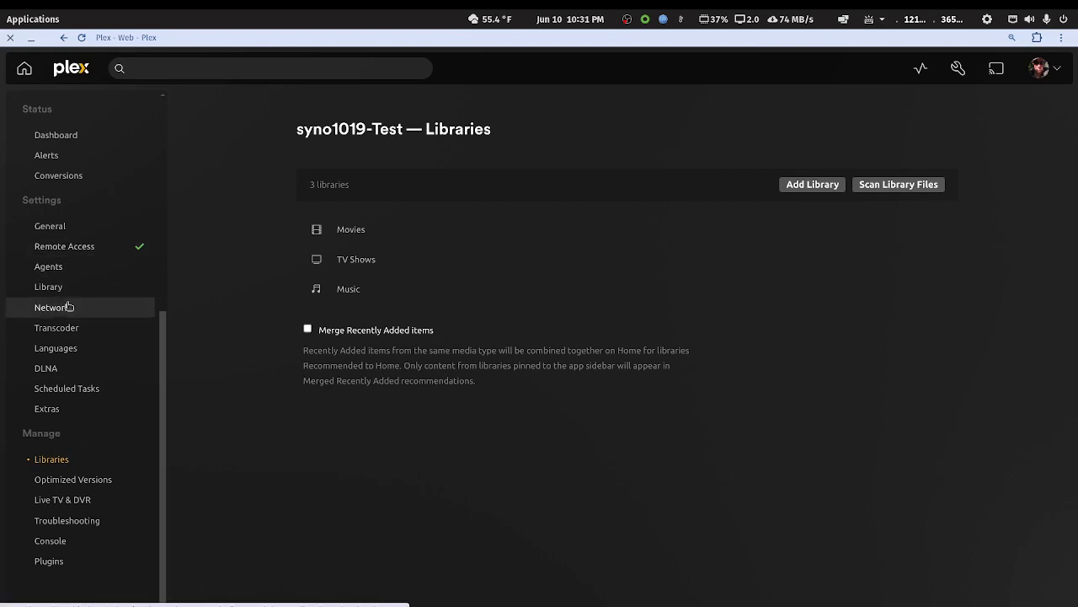
Check in the server list which Plex server is selected and return to the Libraries settings of syno1019-Test
scroll(67, 306, "up", 2)
left_click(84, 218)
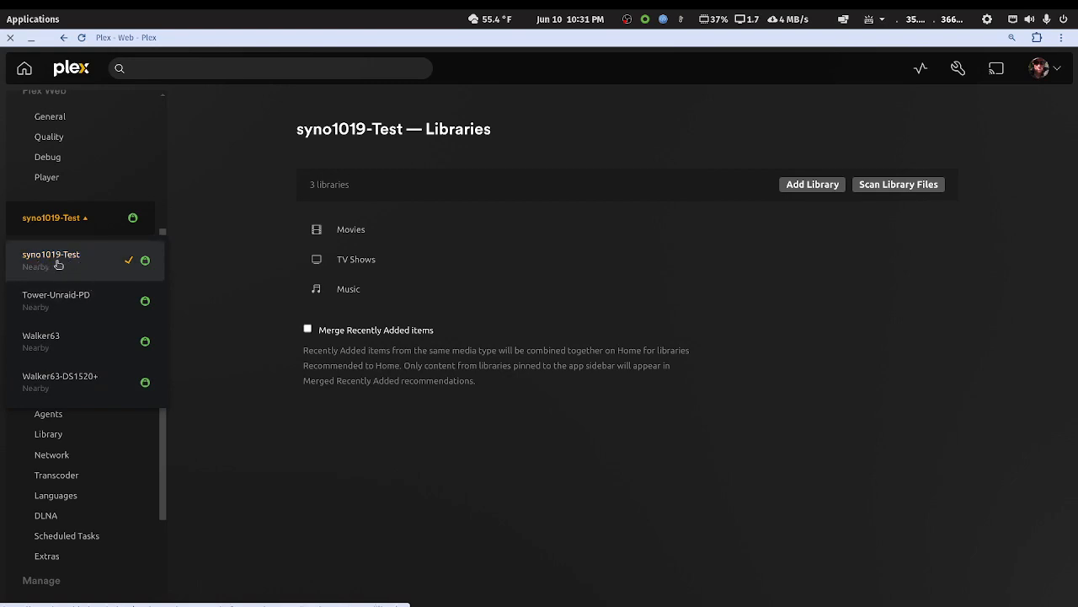
scroll(109, 455, "down", 2)
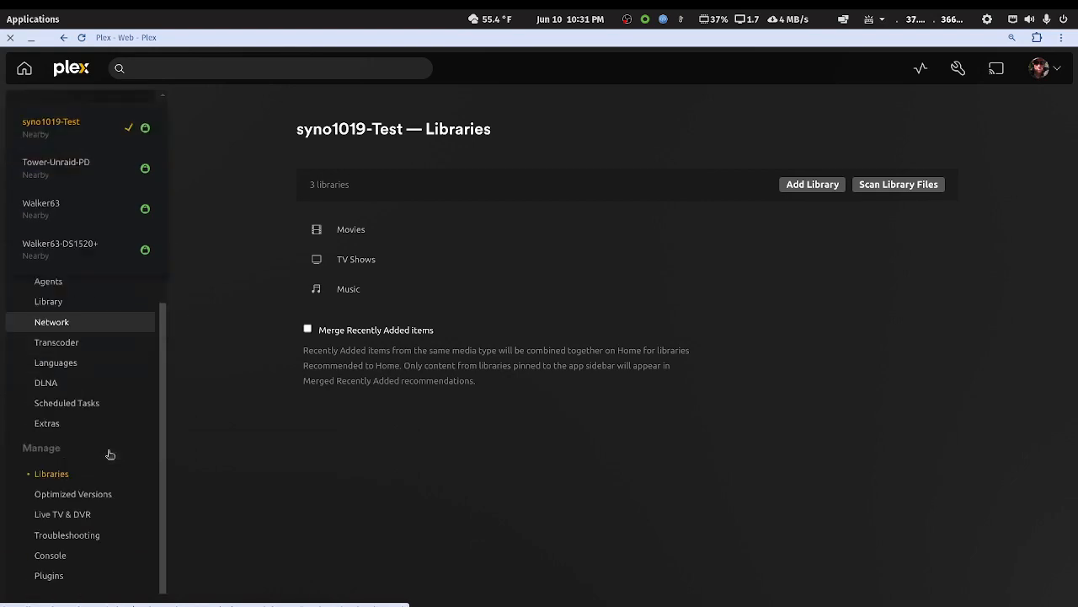
left_click(64, 462)
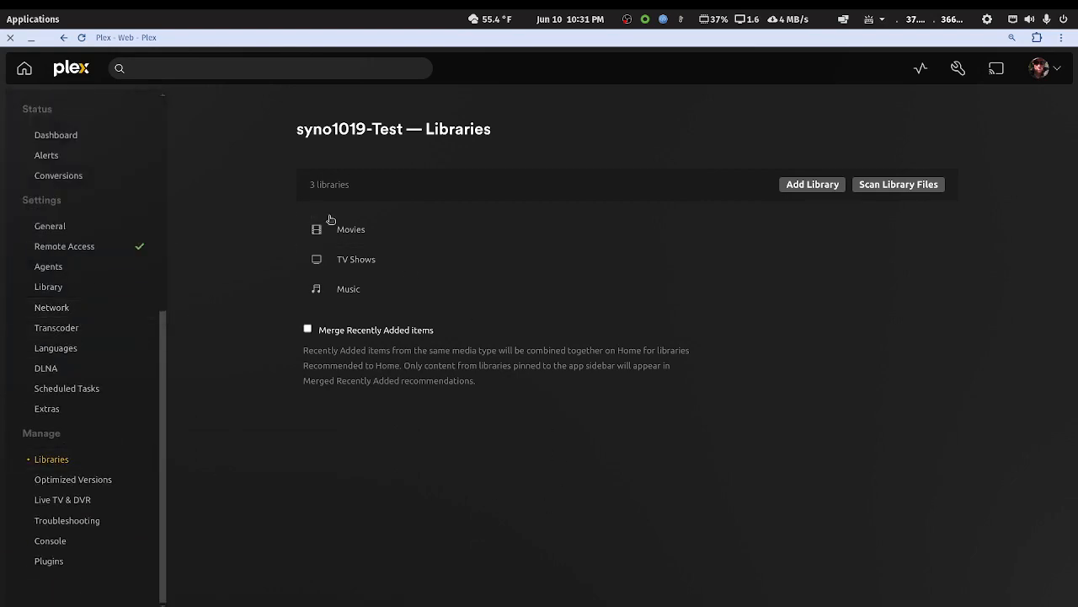
Open the Movies library, view its Manage Library options, and return to the Libraries settings
mouse_move(337, 229)
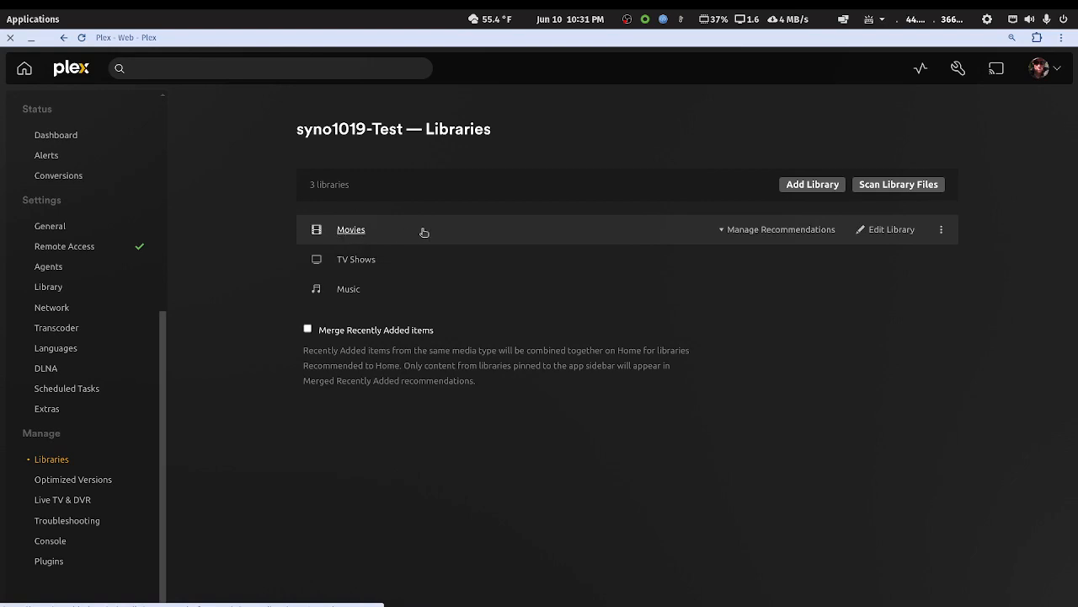
left_click(349, 229)
left_click(281, 108)
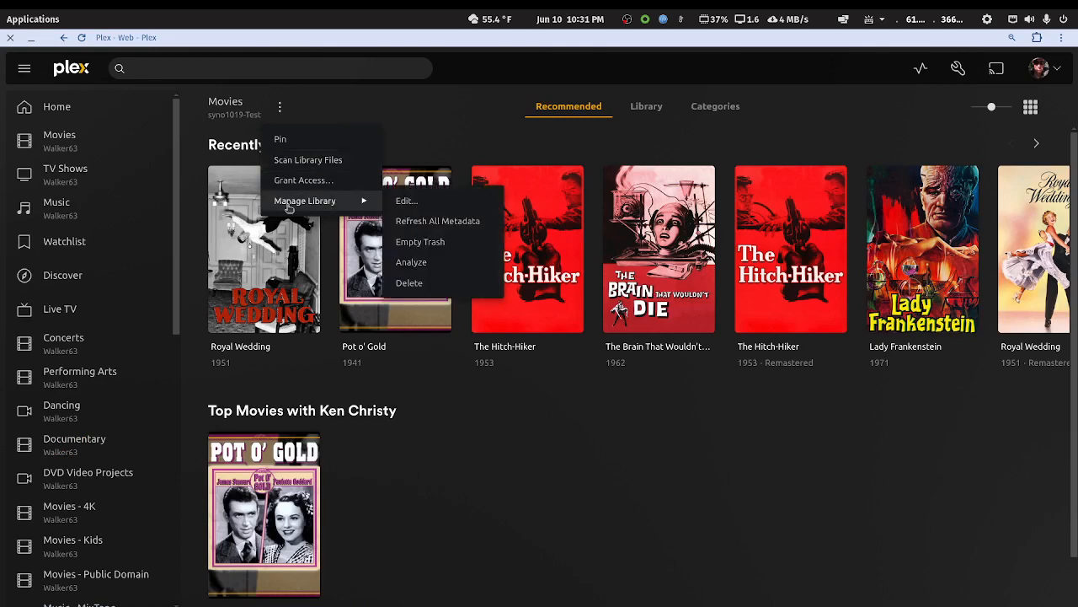
left_click(63, 37)
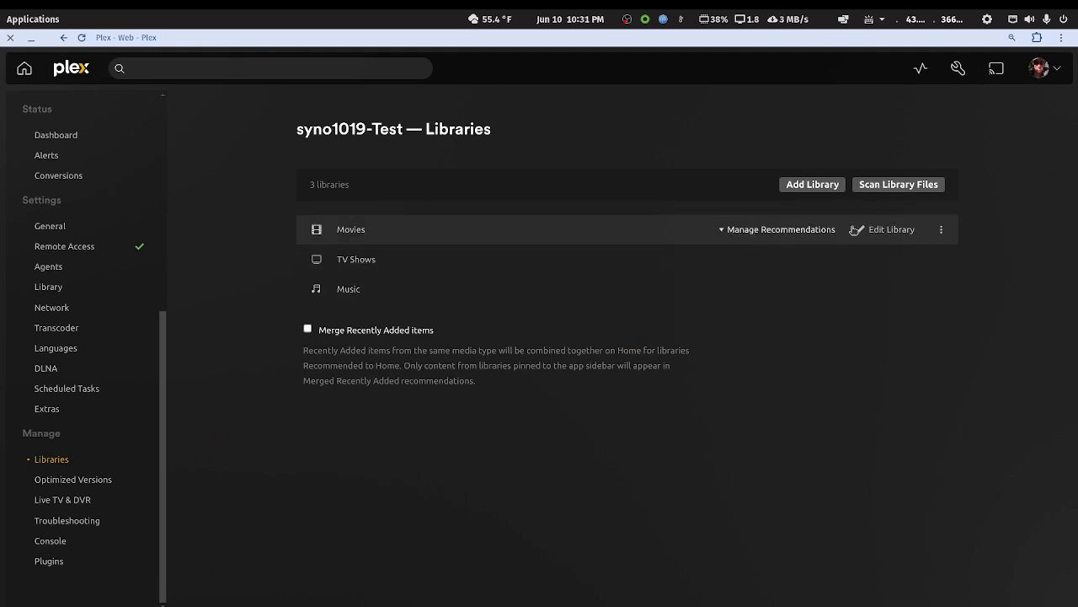
Add the folder /volume1/mediach/movie to the Movies library and save the changes
left_click(871, 231)
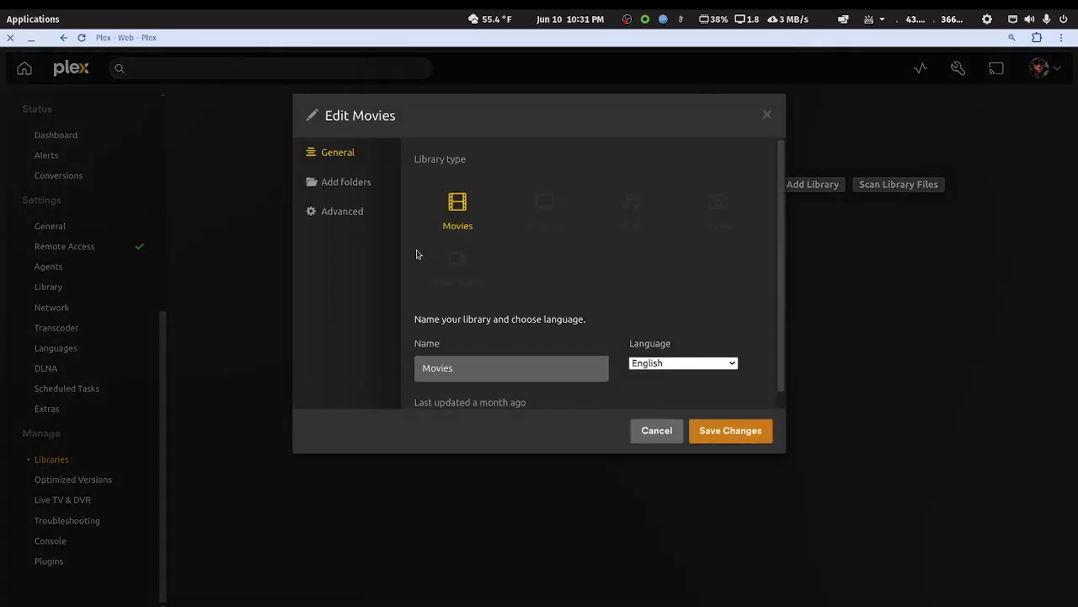
left_click(337, 181)
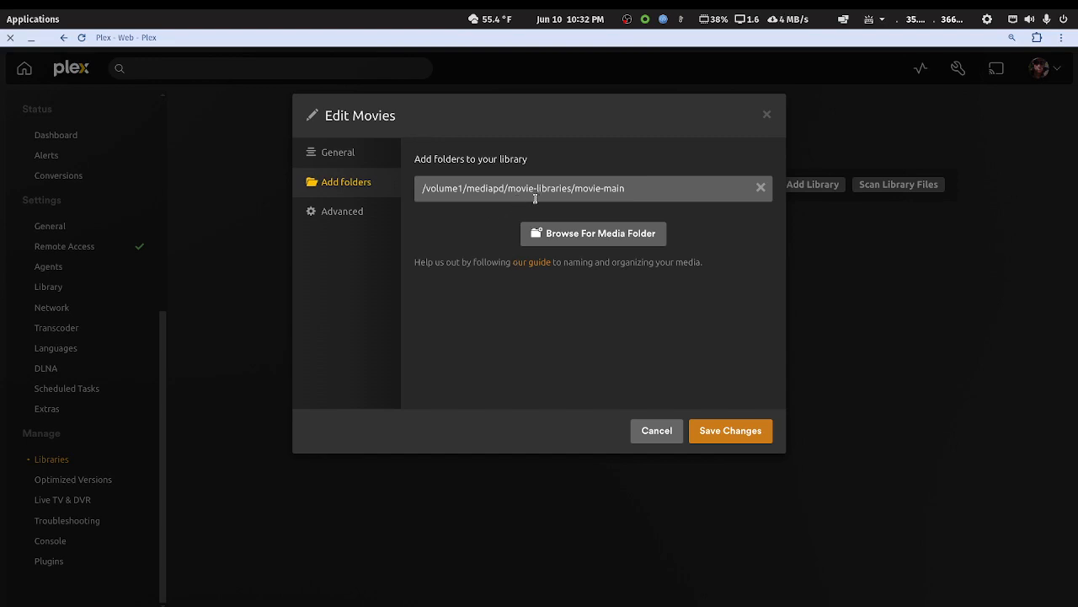
left_click(586, 235)
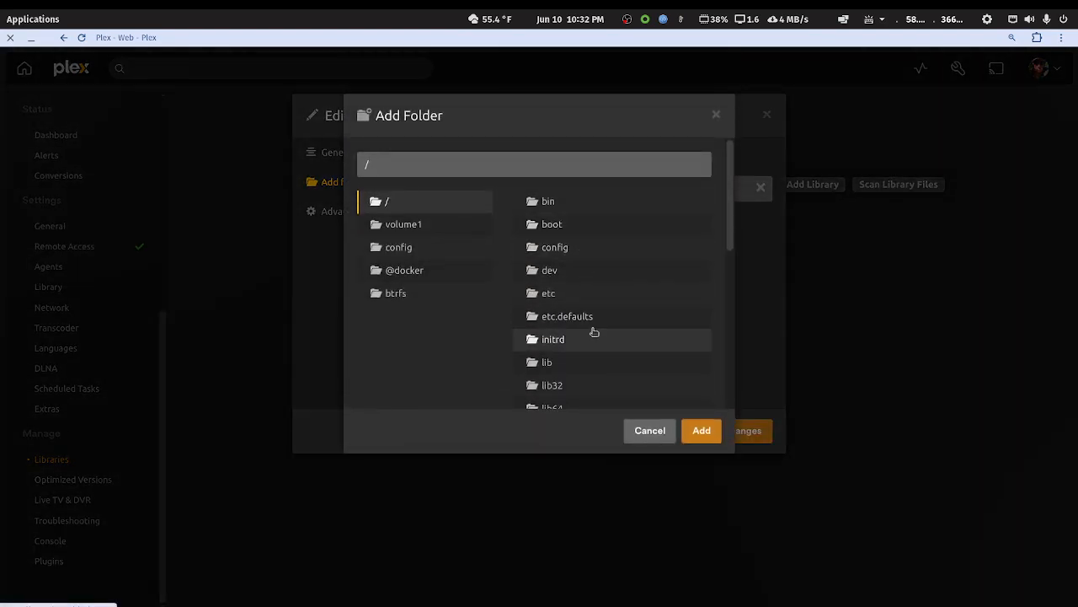
scroll(592, 331, "down", 3)
scroll(590, 330, "up", 2)
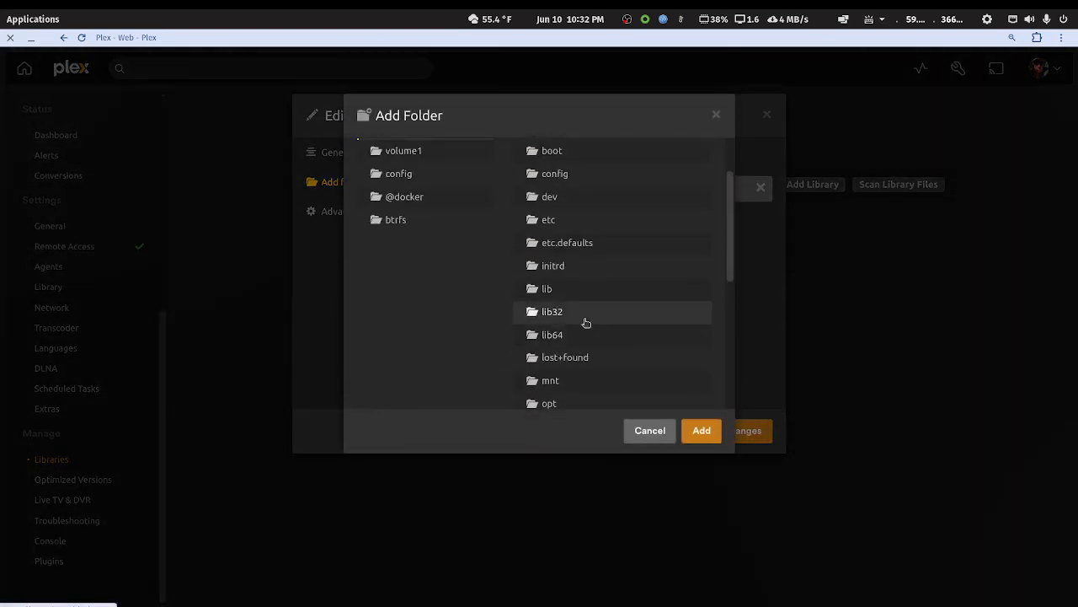
left_click(408, 151)
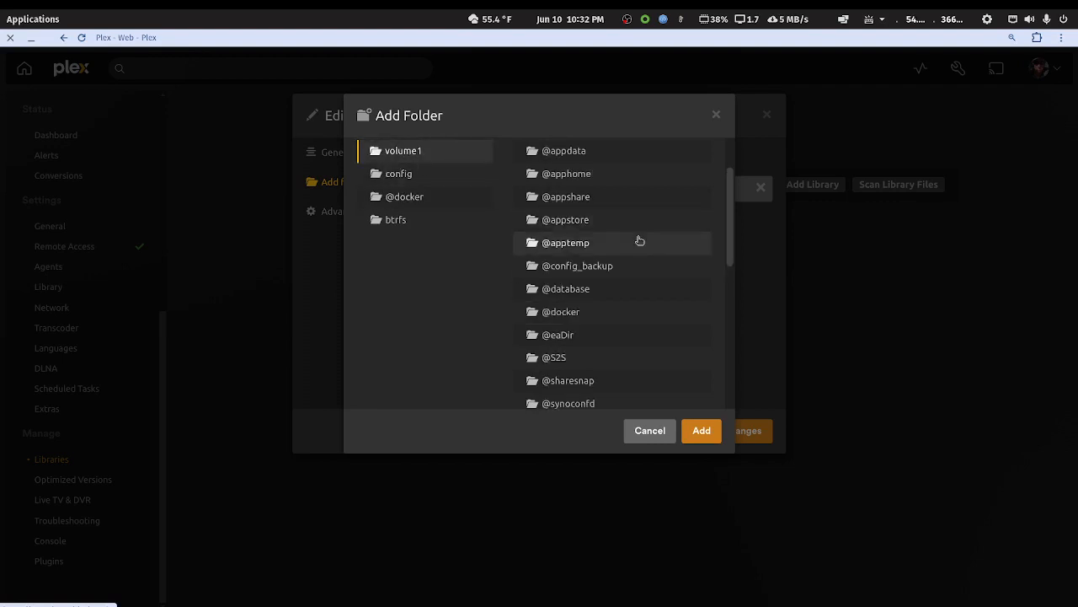
scroll(598, 278, "down", 5)
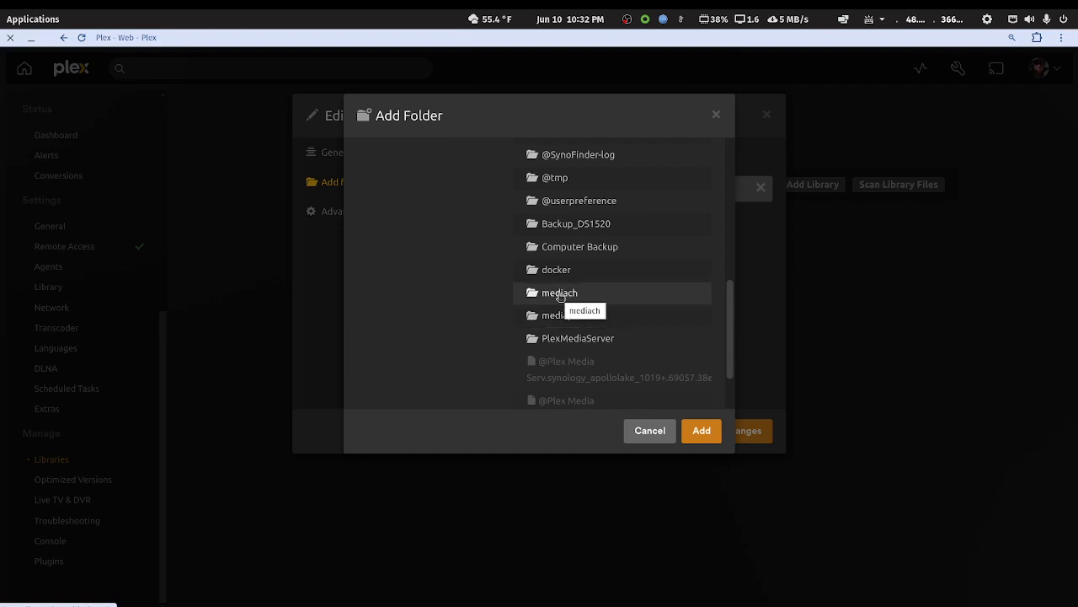
left_click(560, 294)
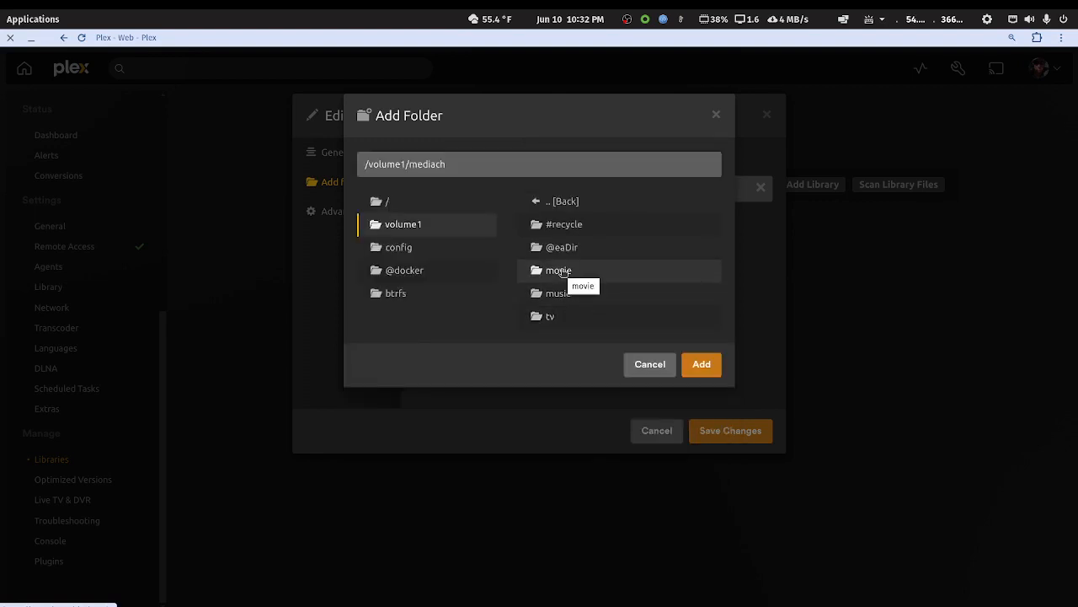
left_click(560, 271)
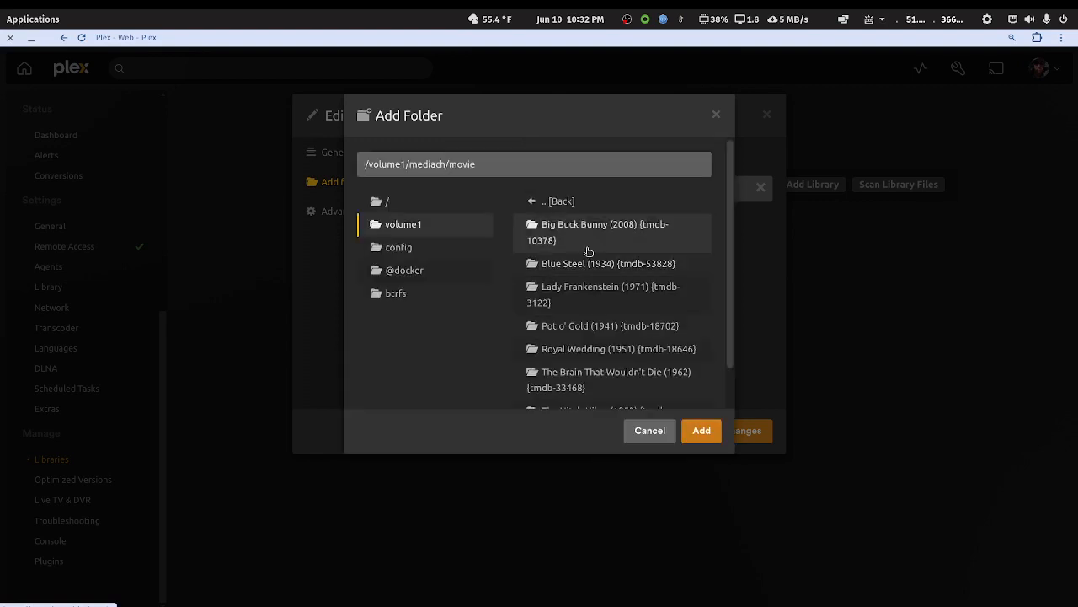
left_click(700, 434)
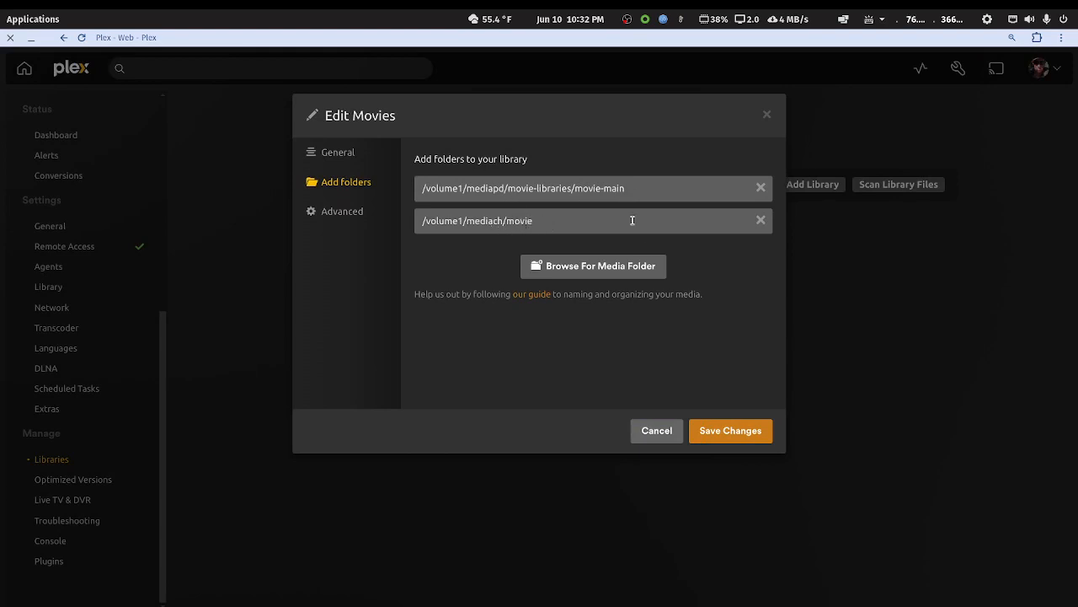
left_click(719, 433)
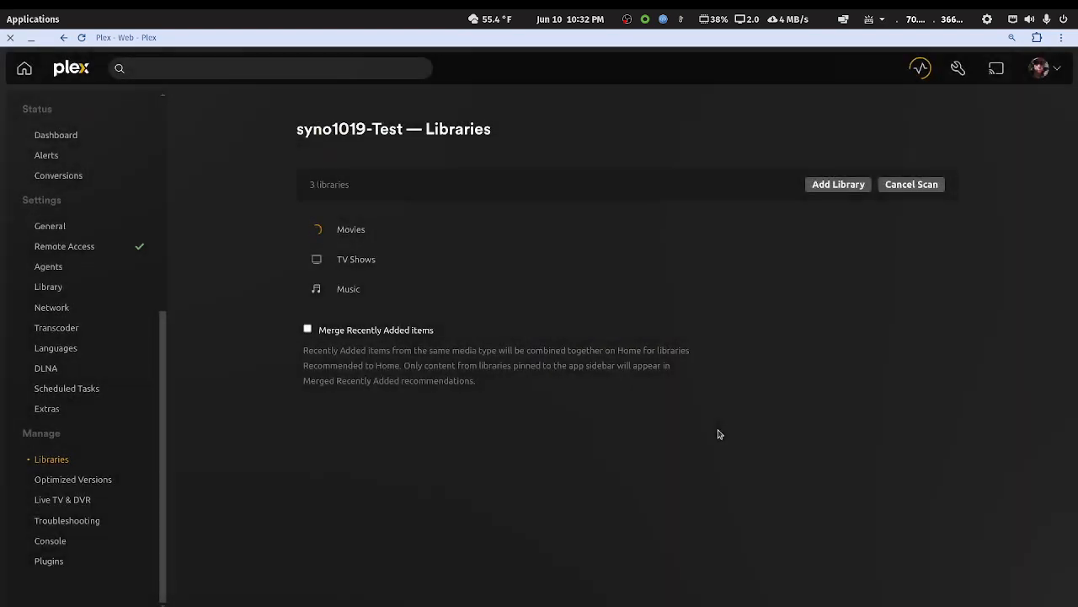
View all titles in the Movies library, filter them by Duplicates, and return to the Libraries settings
left_click(359, 230)
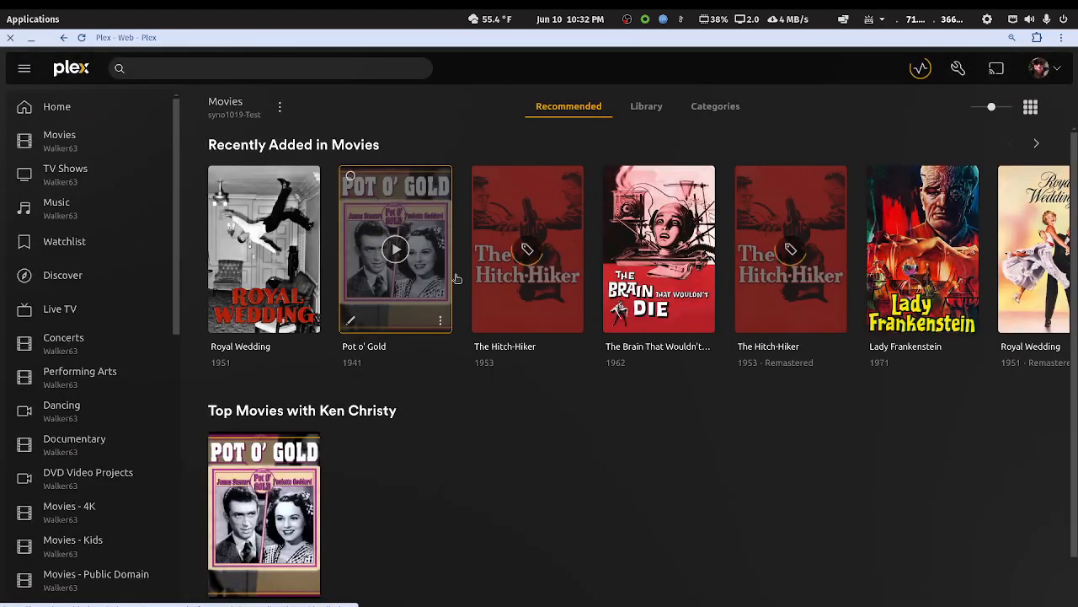
left_click(648, 107)
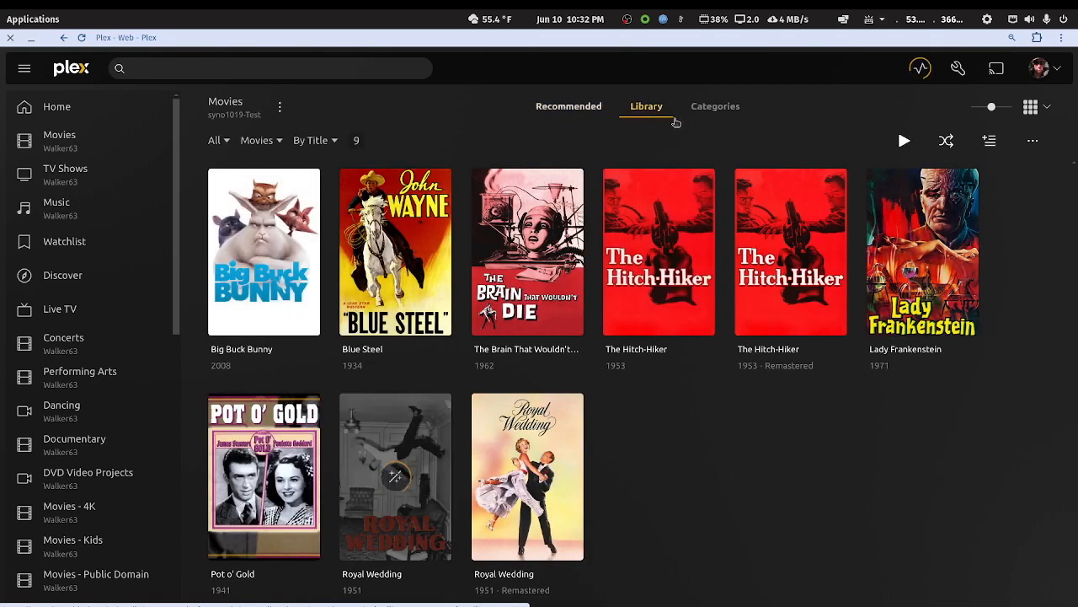
left_click(216, 140)
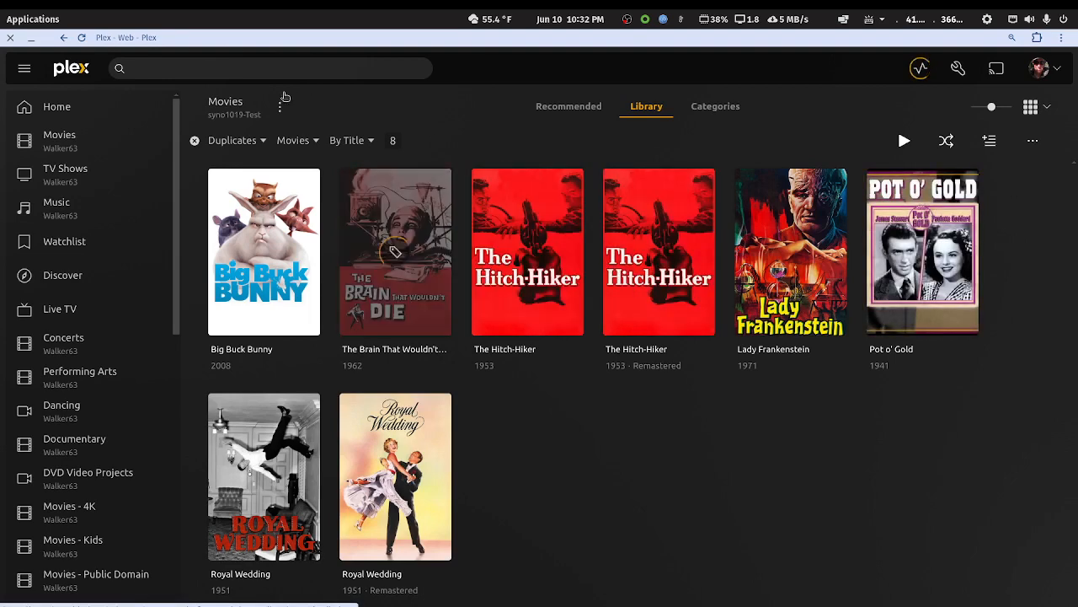
left_click(64, 38)
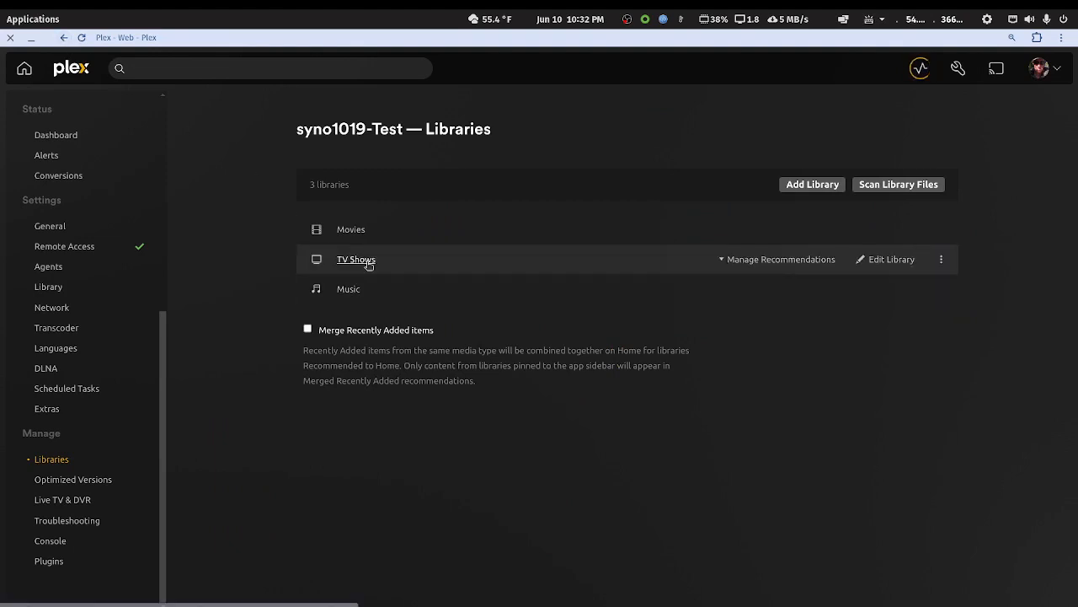
Add the folder /volume1/mediach/tv to the TV Shows library and save the changes
mouse_move(872, 283)
left_click(891, 261)
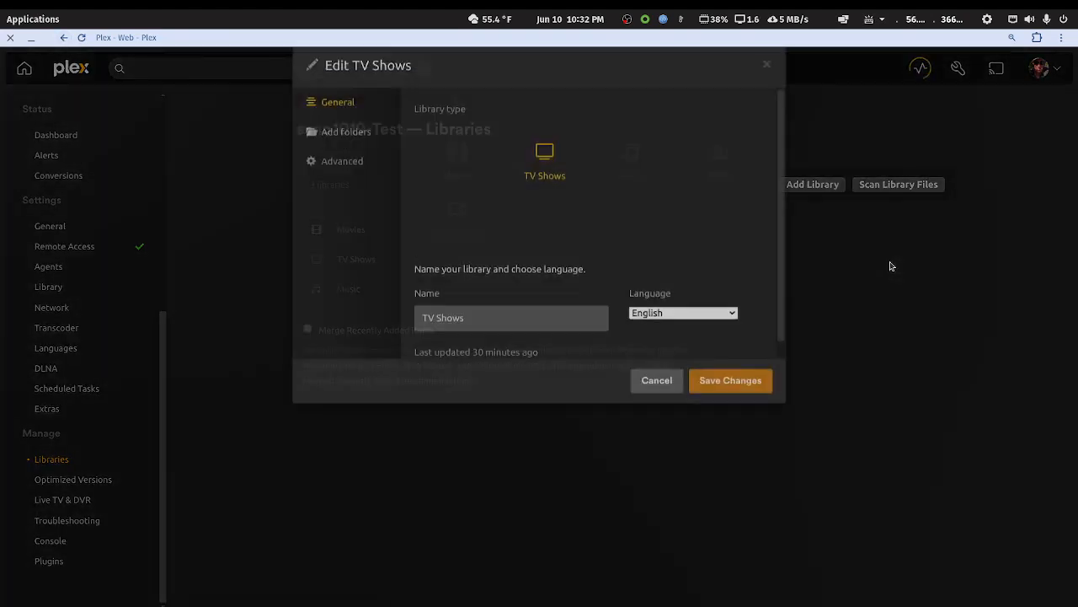
left_click(358, 187)
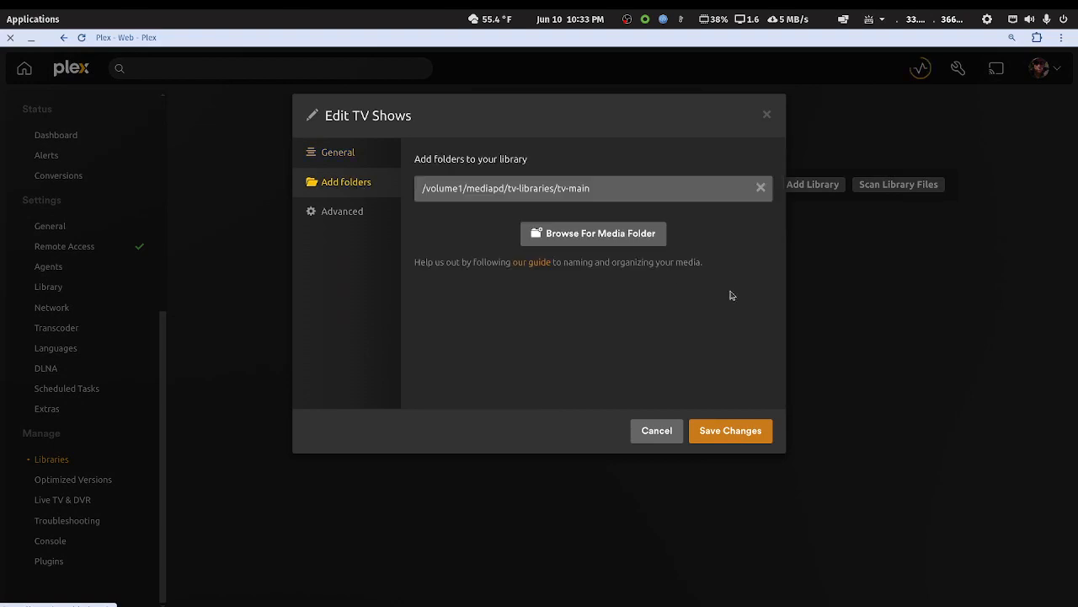
left_click(625, 236)
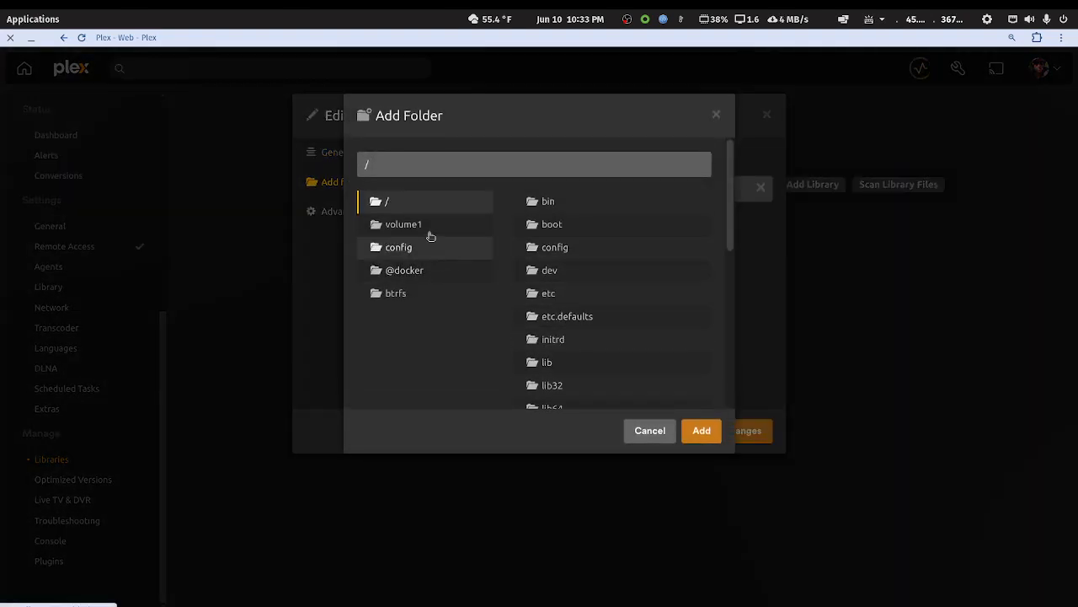
left_click(419, 224)
scroll(556, 321, "down", 5)
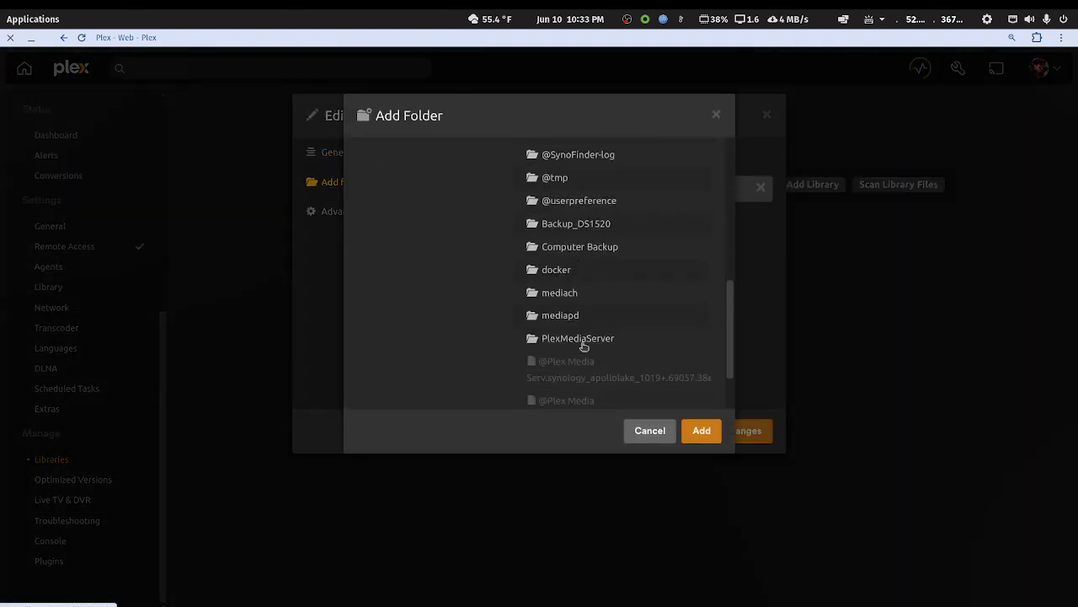
left_click(560, 293)
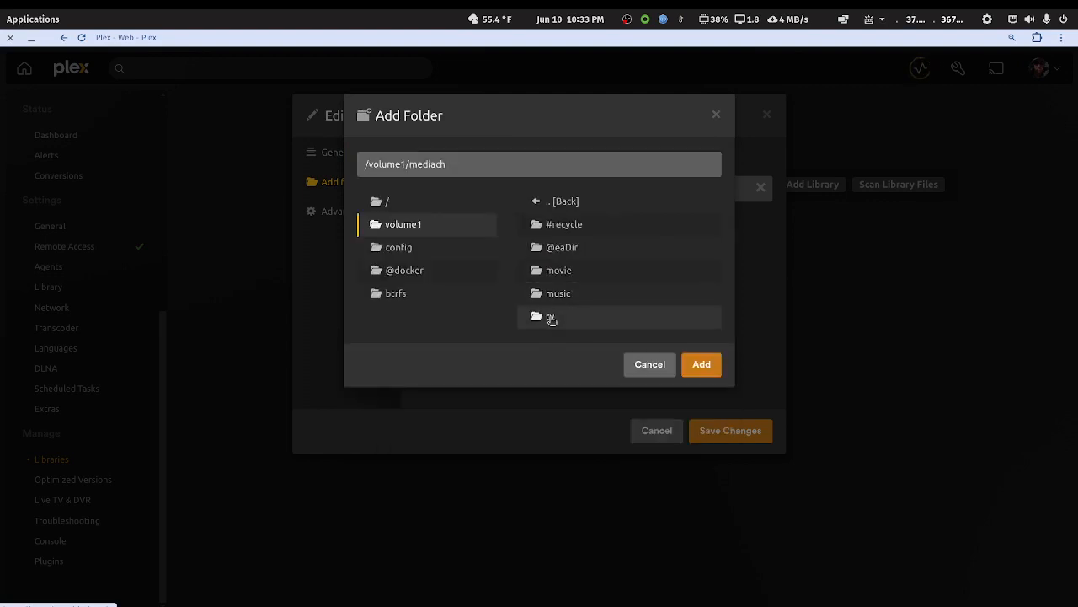
left_click(551, 316)
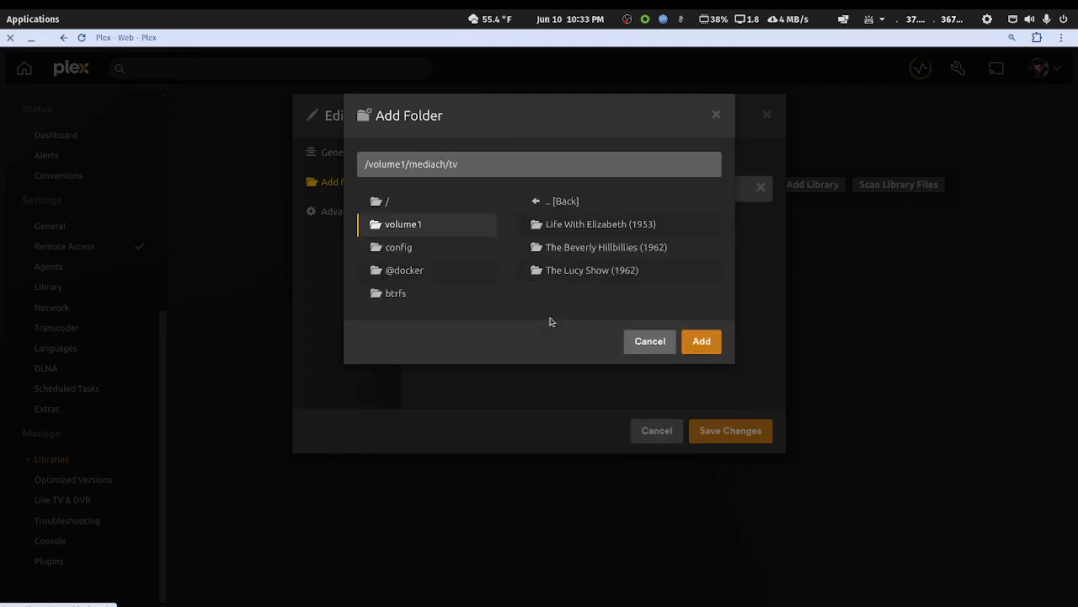
left_click(702, 342)
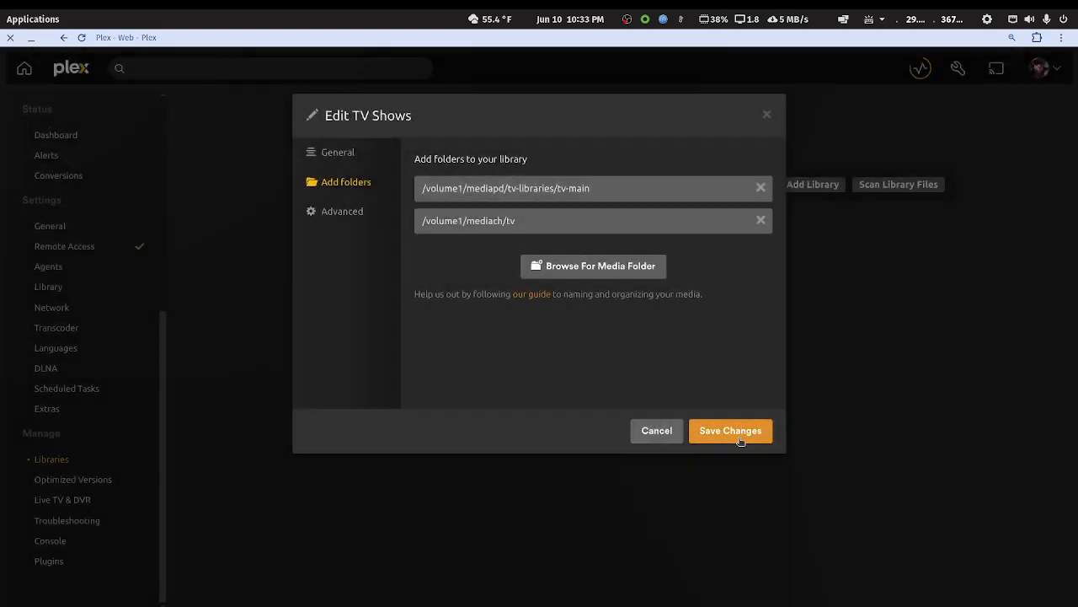
left_click(739, 436)
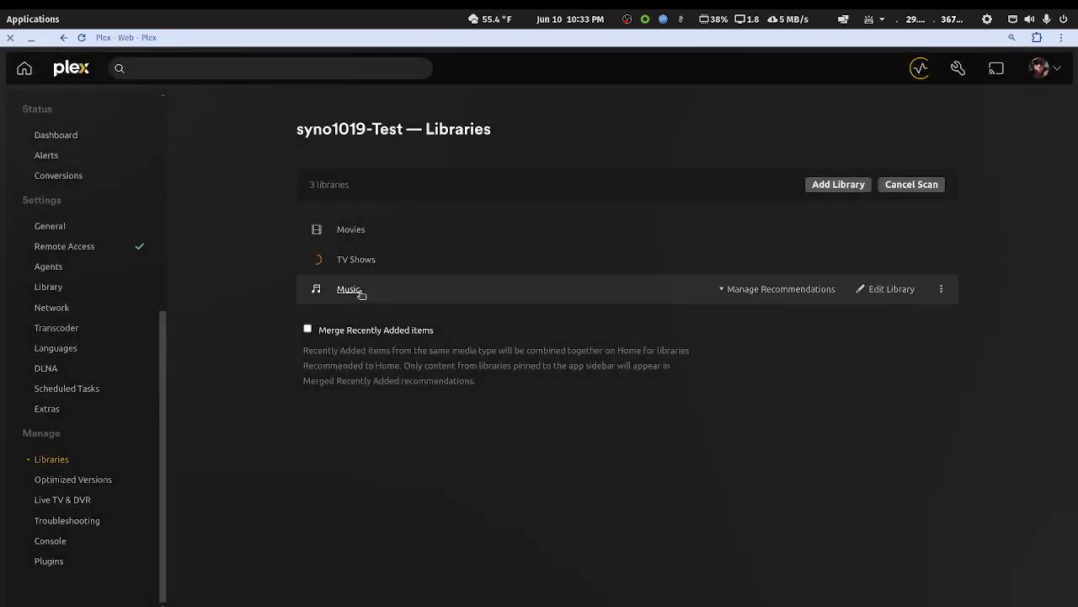
Open the Music library, add the folder /volume1/mediach/music to it through its Manage Library options, and save the changes
left_click(358, 294)
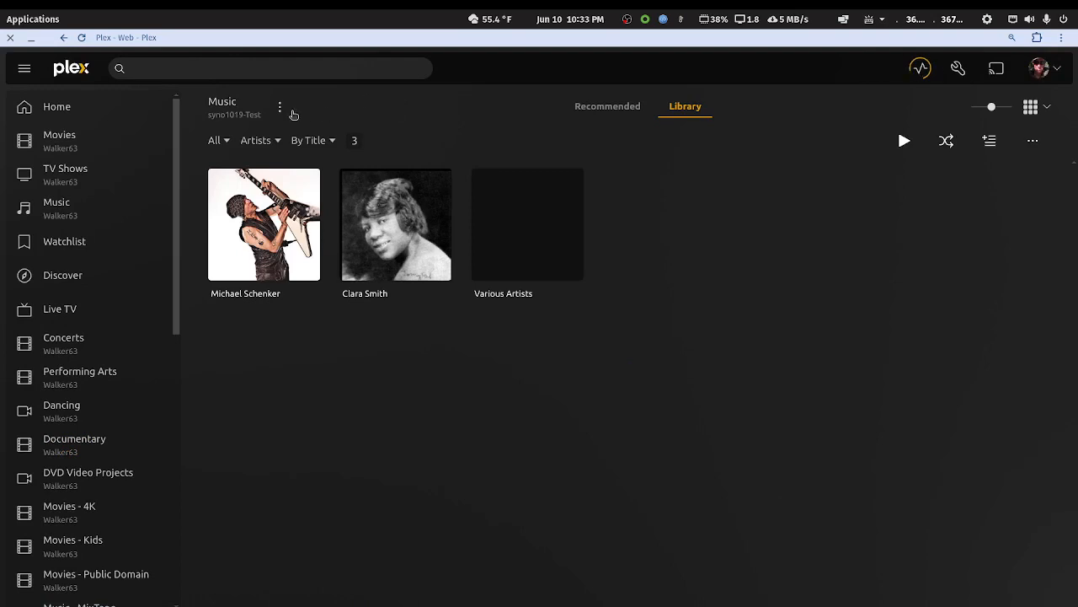
left_click(279, 107)
mouse_move(320, 206)
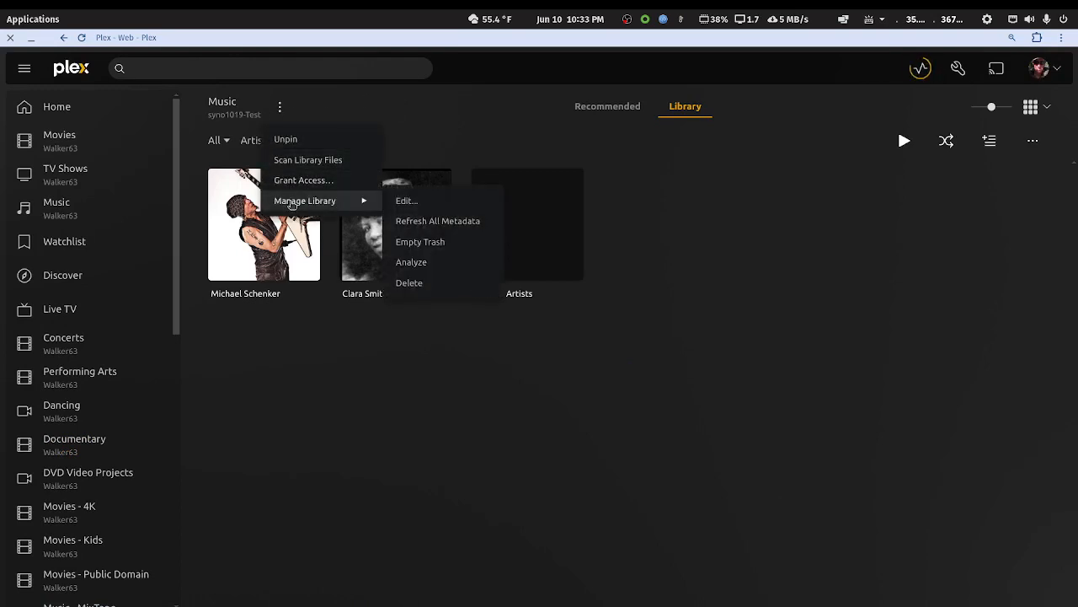
left_click(386, 204)
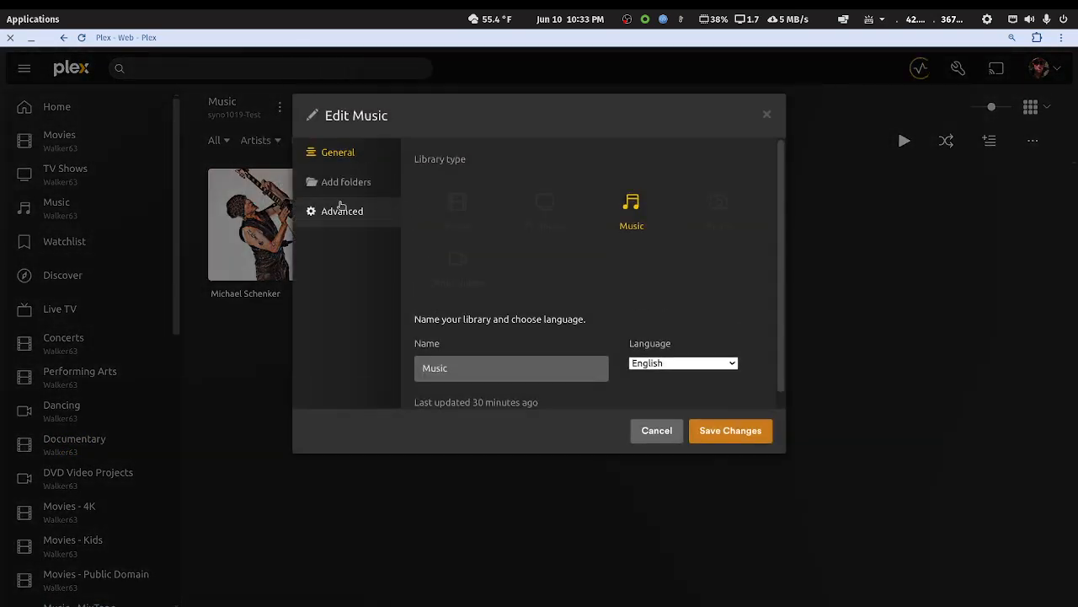
left_click(346, 182)
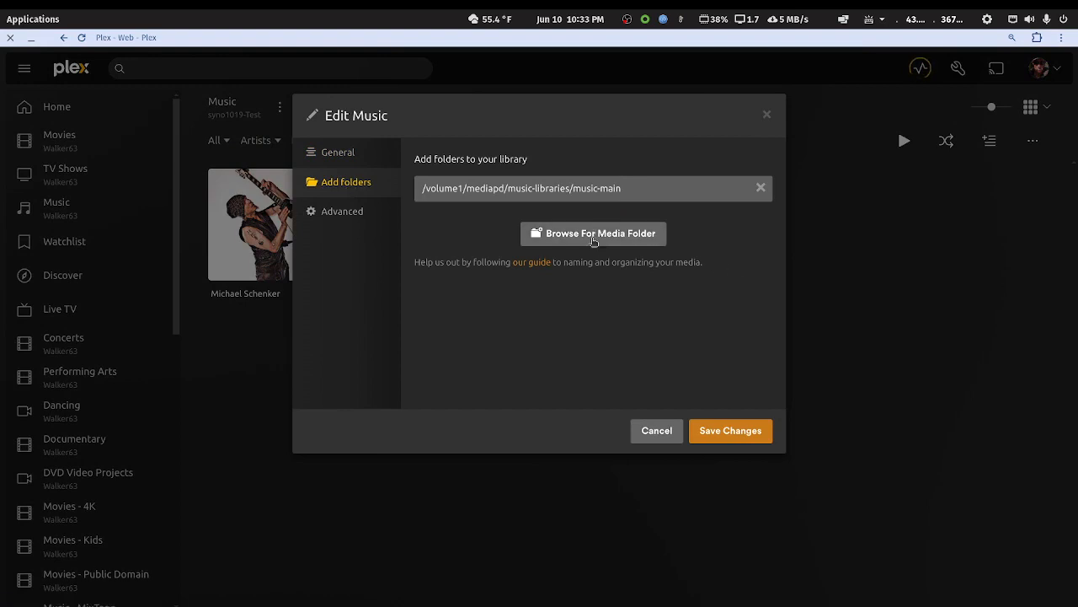
left_click(596, 233)
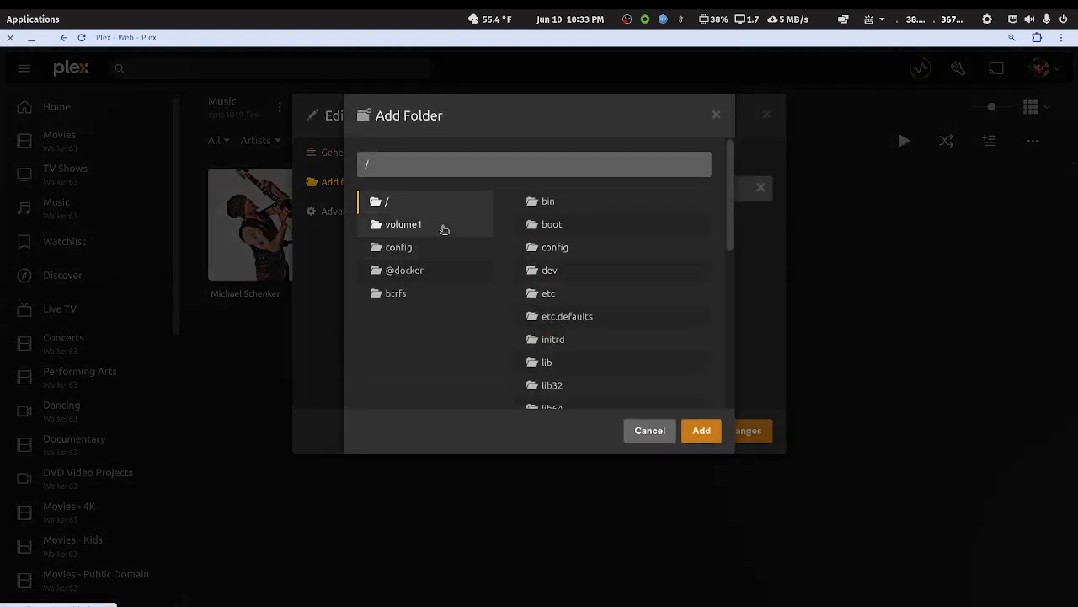
left_click(443, 227)
scroll(595, 295, "down", 5)
scroll(596, 295, "down", 2)
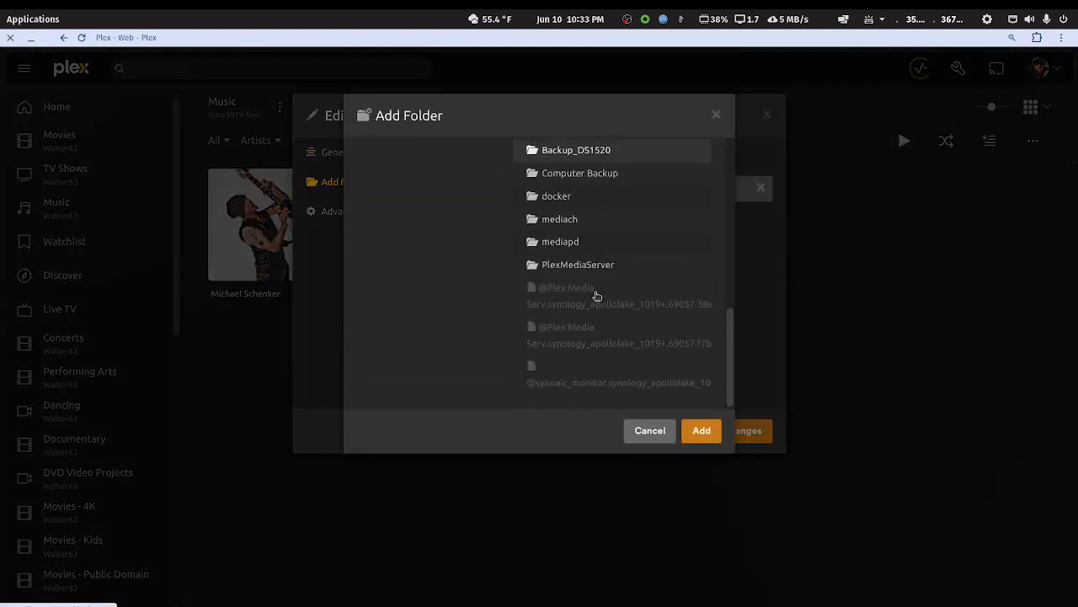
left_click(573, 220)
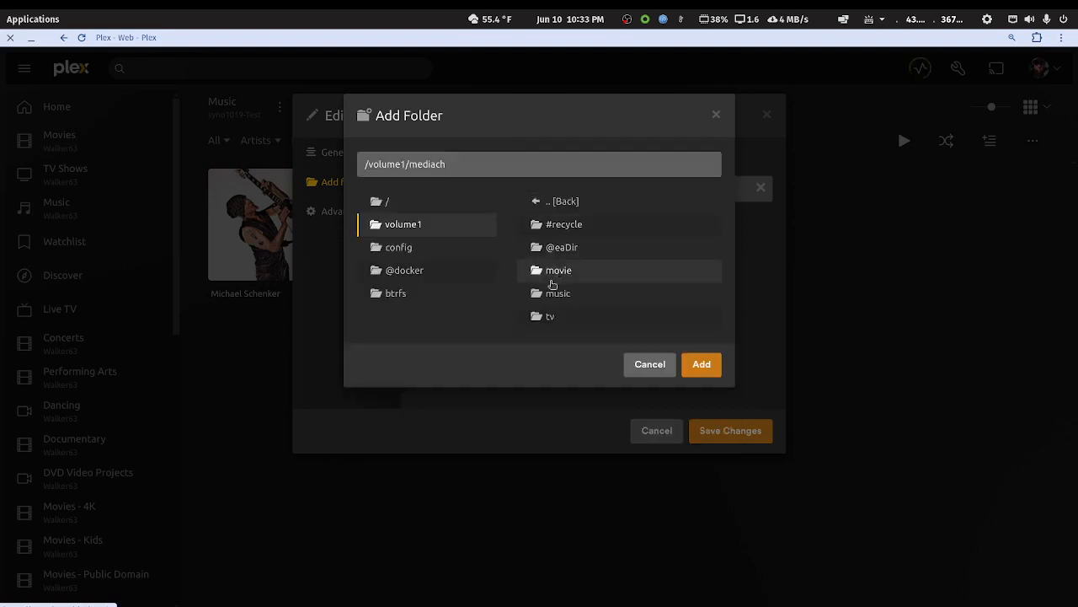
left_click(554, 293)
left_click(702, 341)
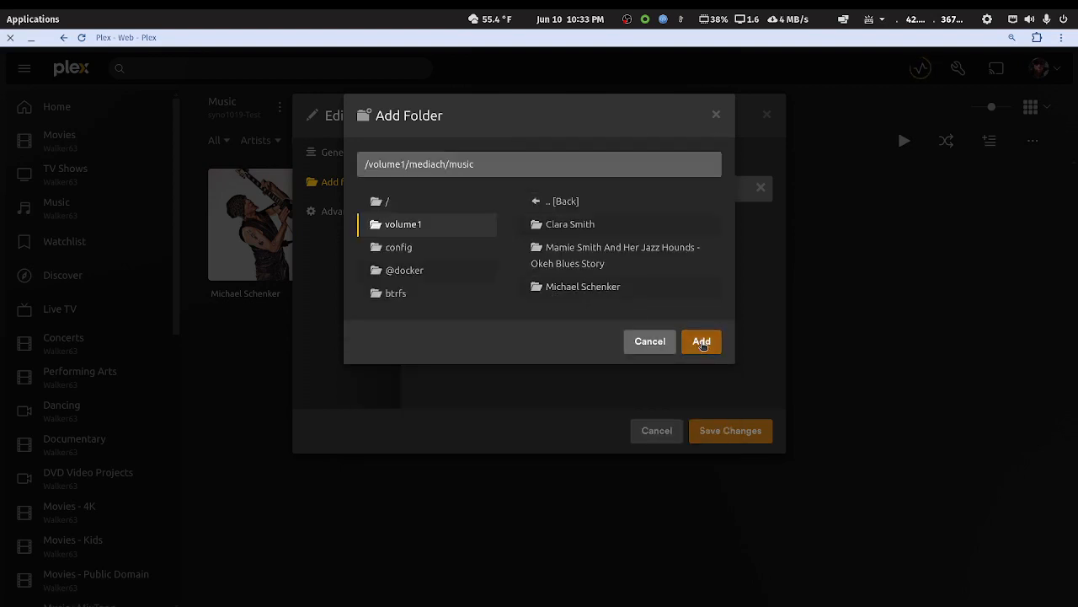
left_click(720, 427)
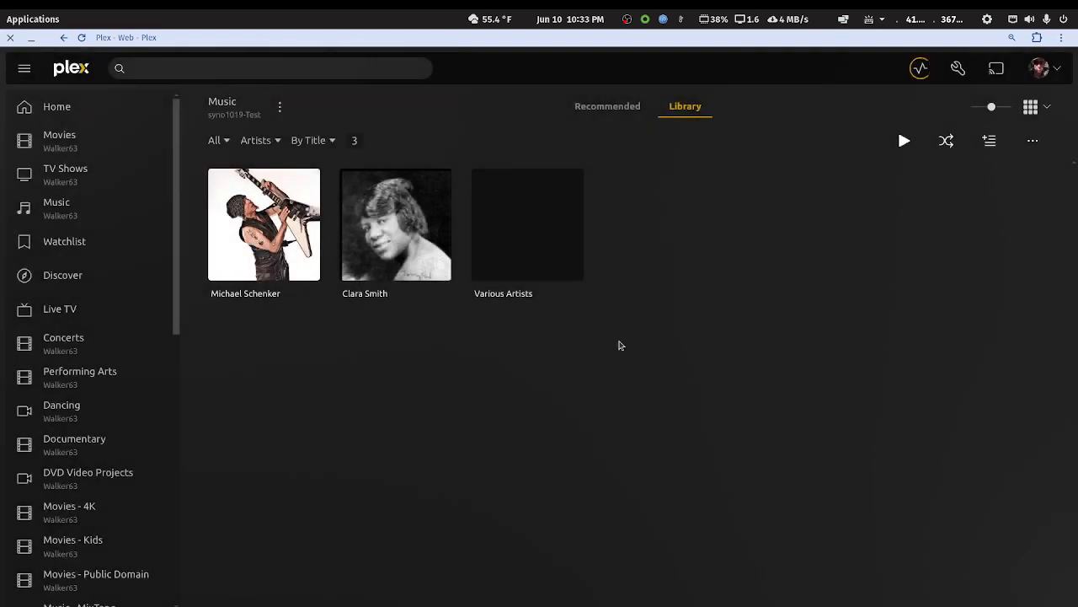
List the TV Shows library by episodes, check it with the Duplicates filter, and clear the filter
left_click(64, 37)
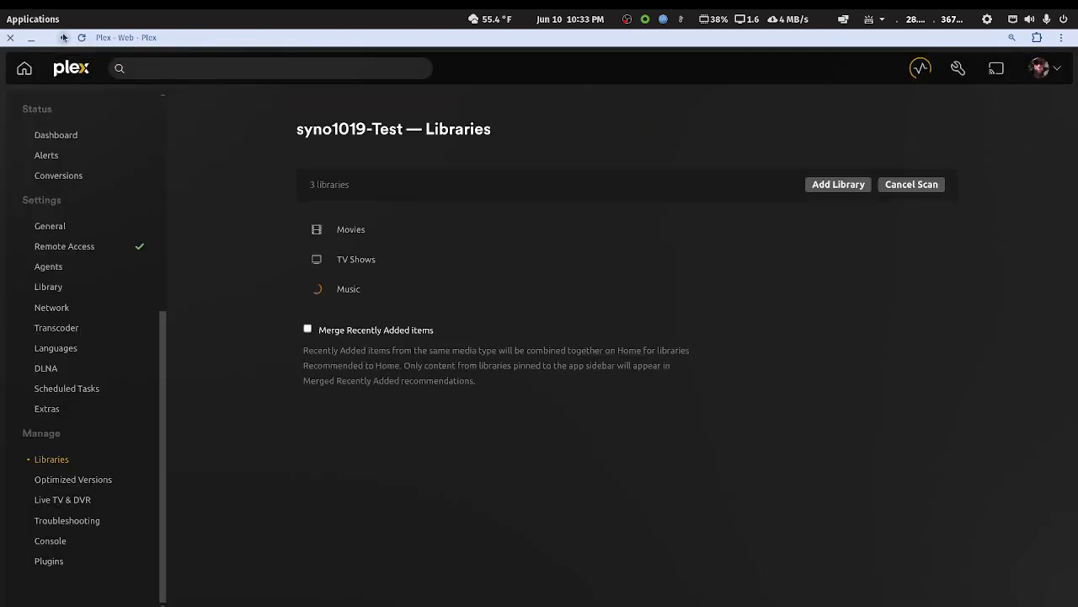
left_click(356, 260)
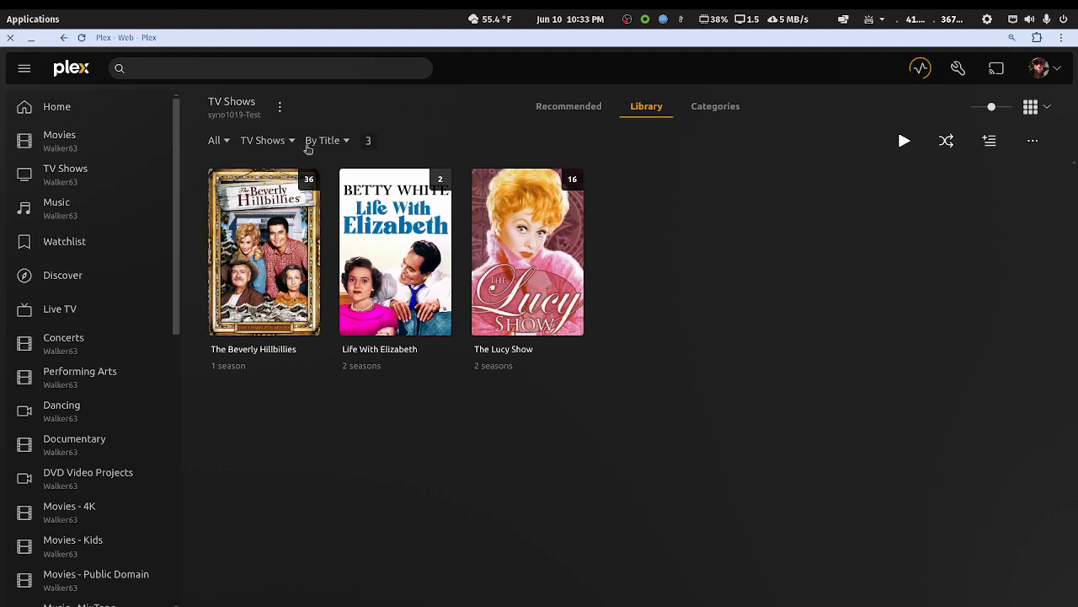
left_click(278, 141)
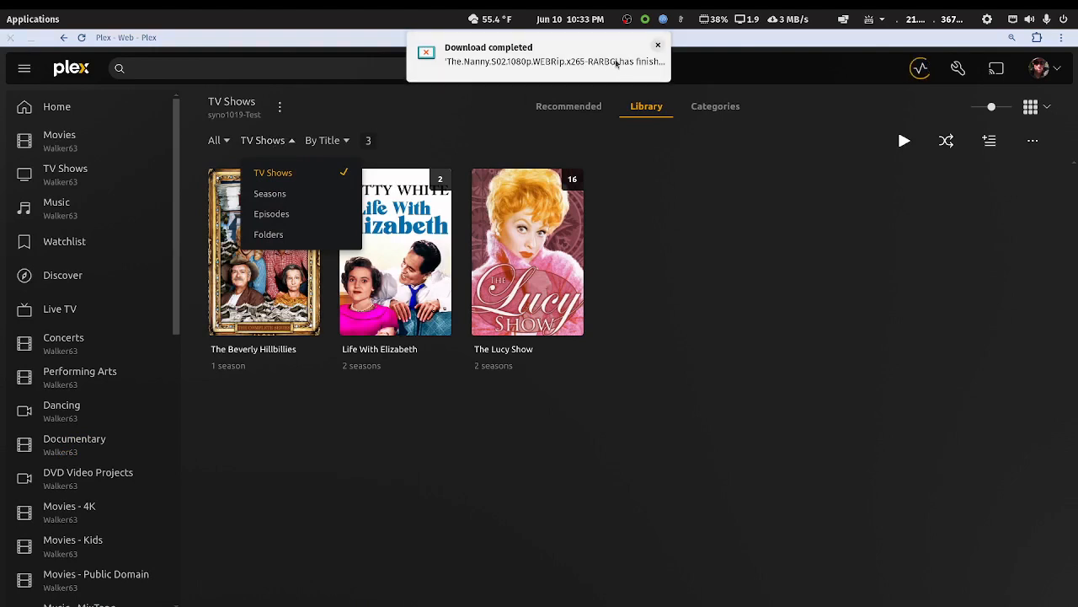
left_click(662, 52)
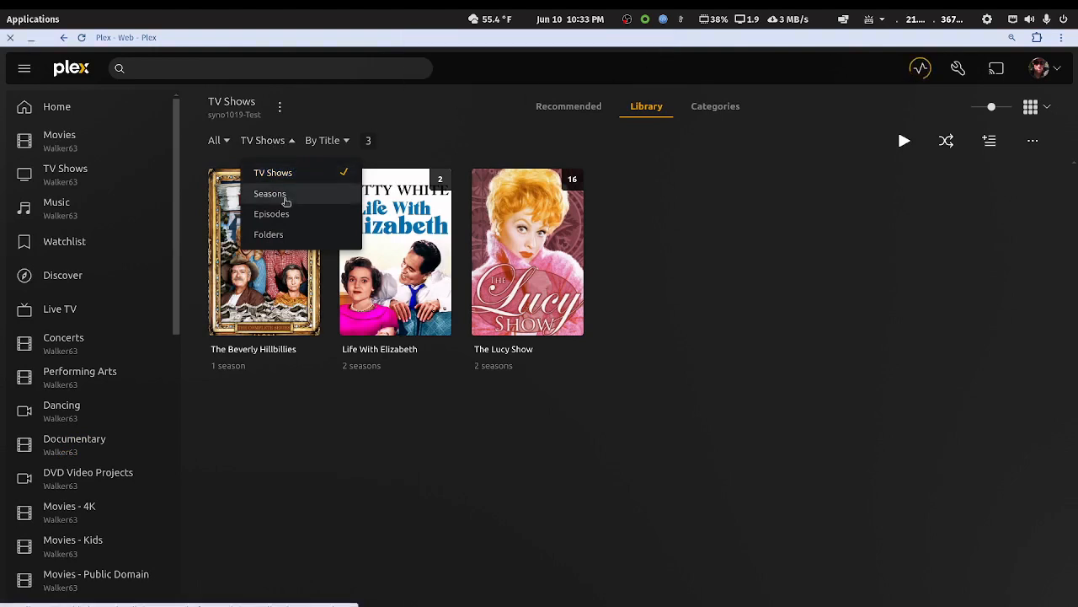
left_click(278, 217)
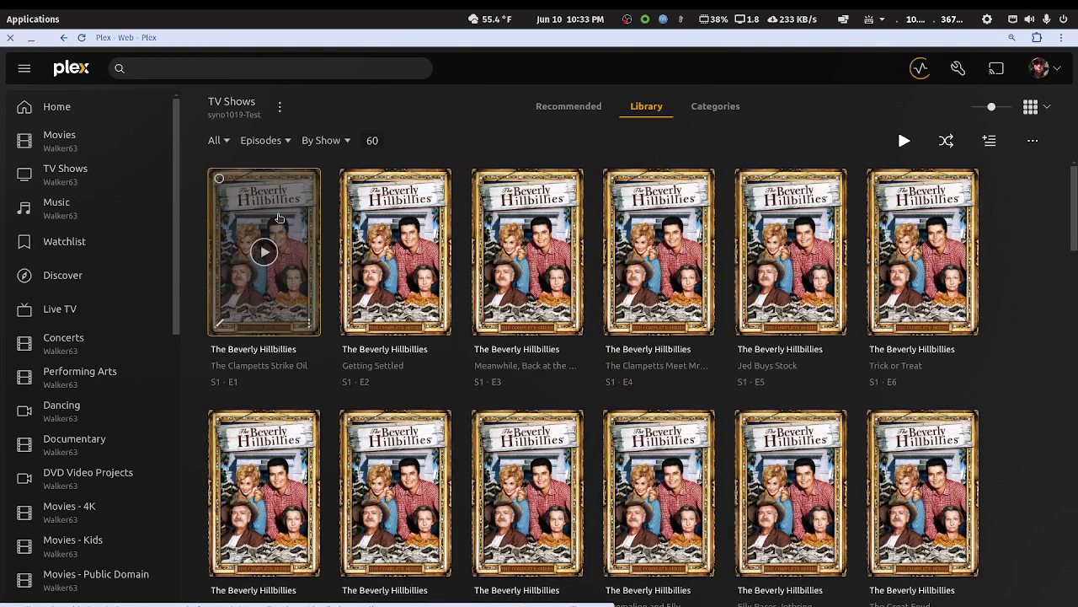
left_click(224, 143)
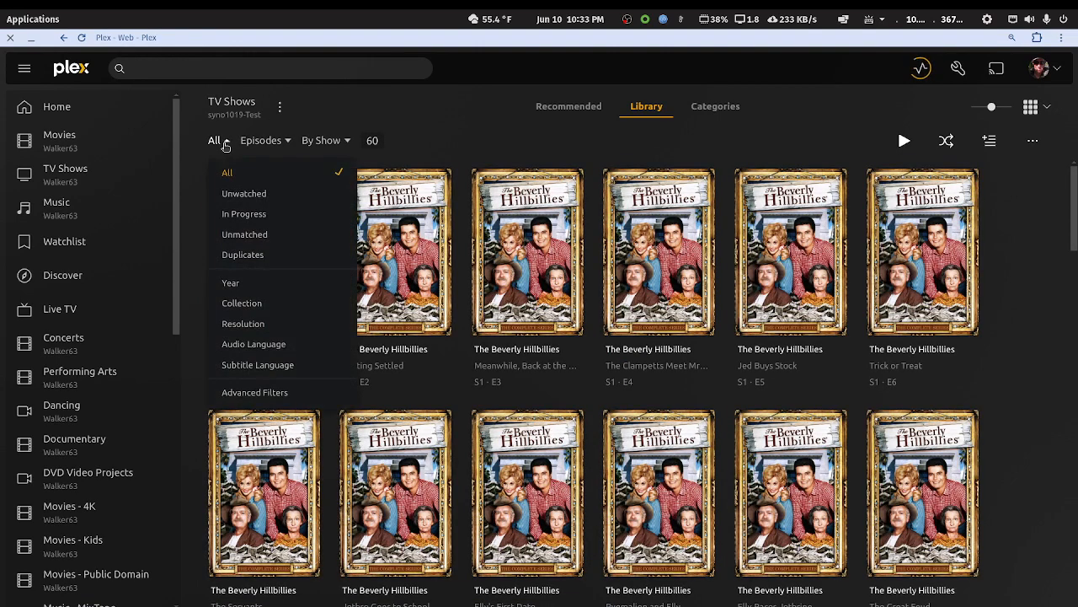
left_click(244, 254)
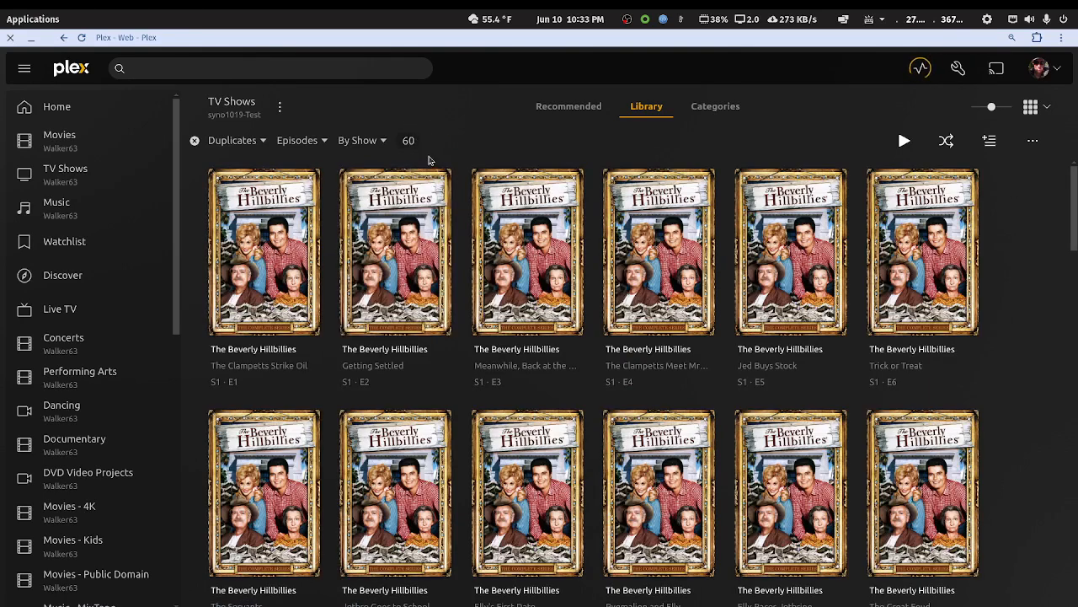
left_click(195, 140)
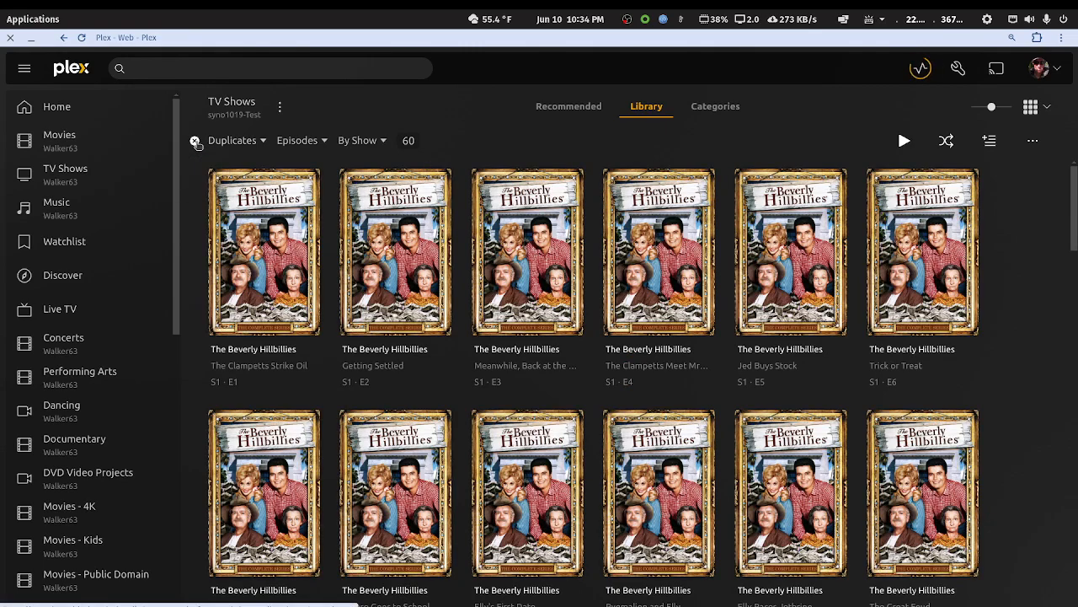
Switch to the Synology desktop, check the available actions for the mediapd shared folder, and close Control Panel
double_click(512, 40)
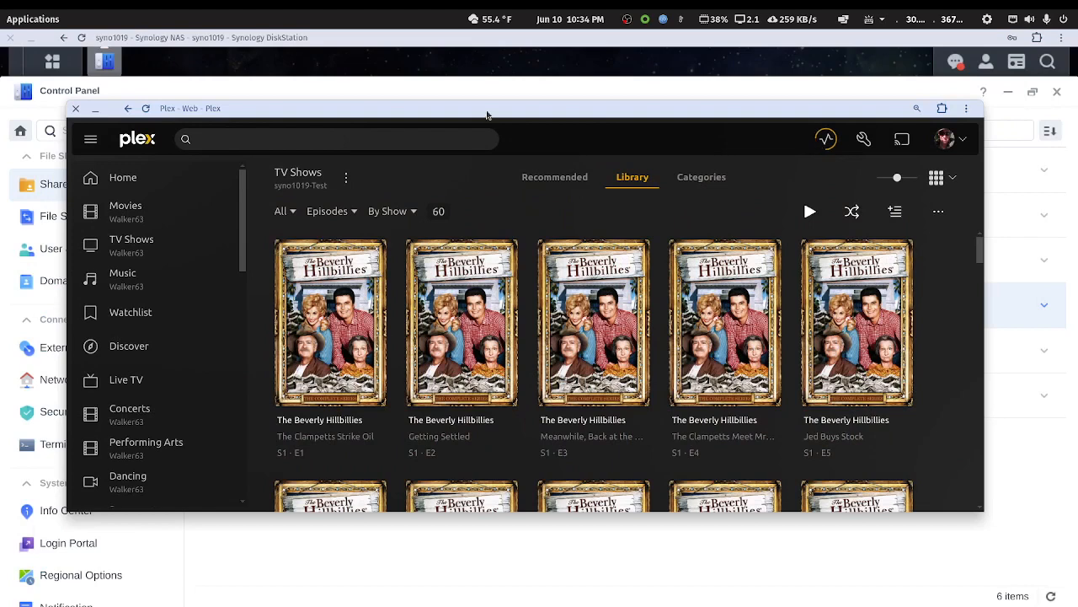
left_click_drag(487, 112, 1077, 320)
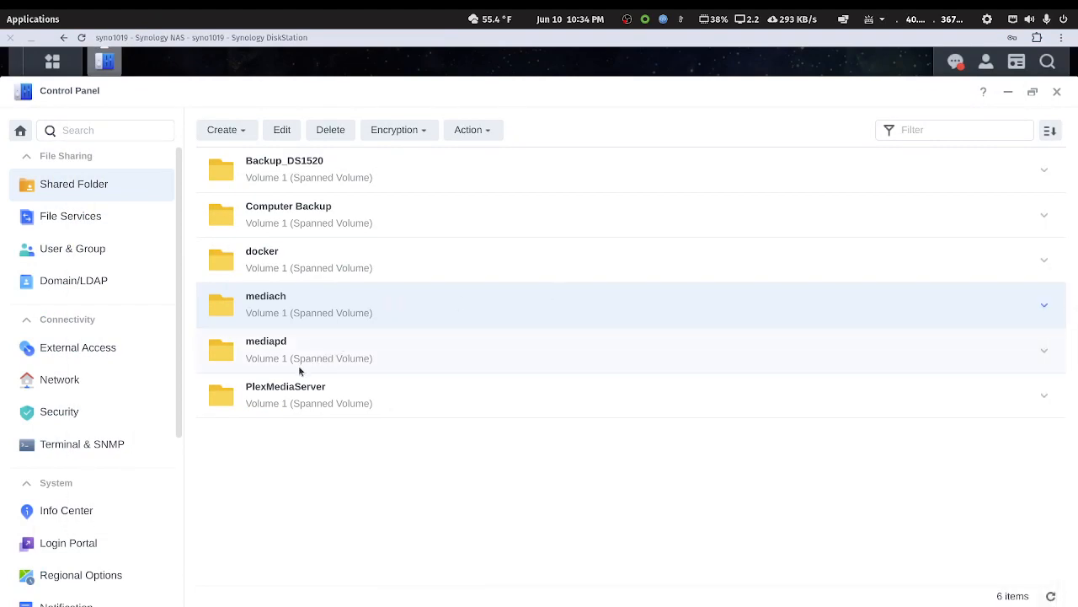
left_click(269, 345)
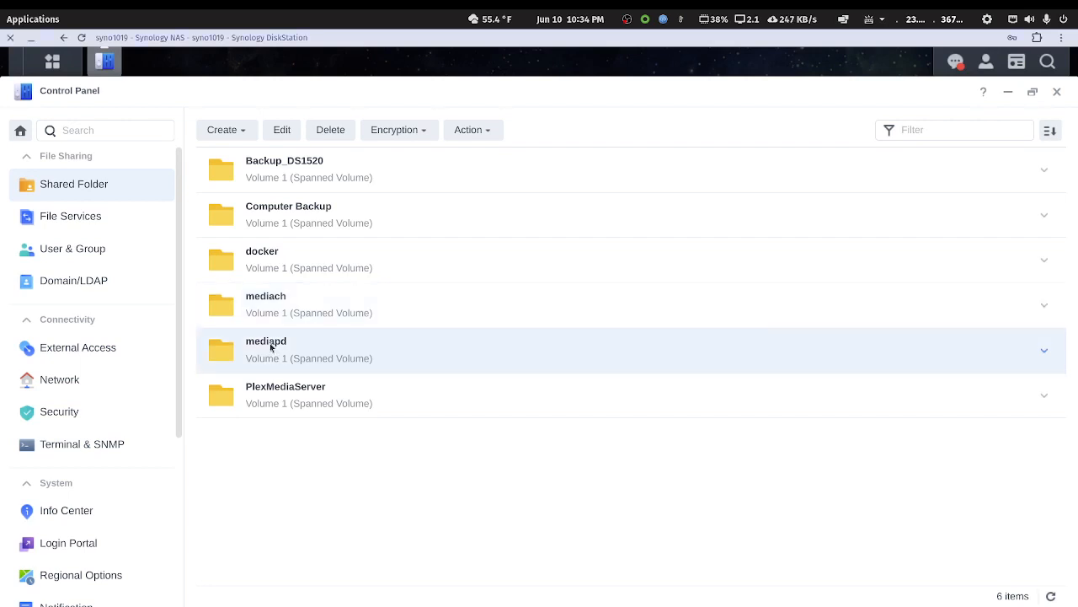
right_click(269, 343)
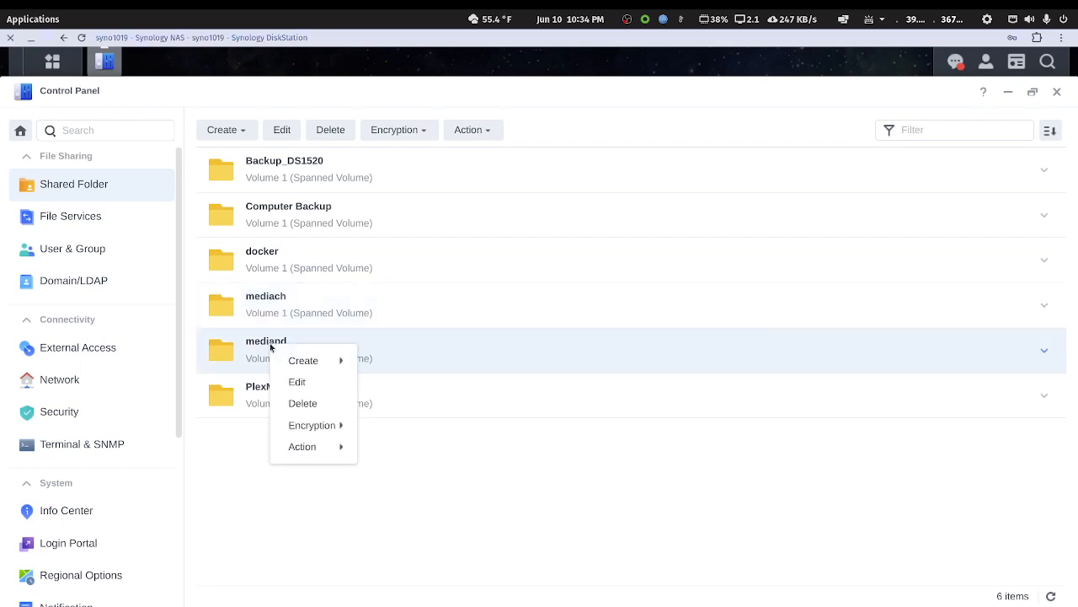
left_click(221, 454)
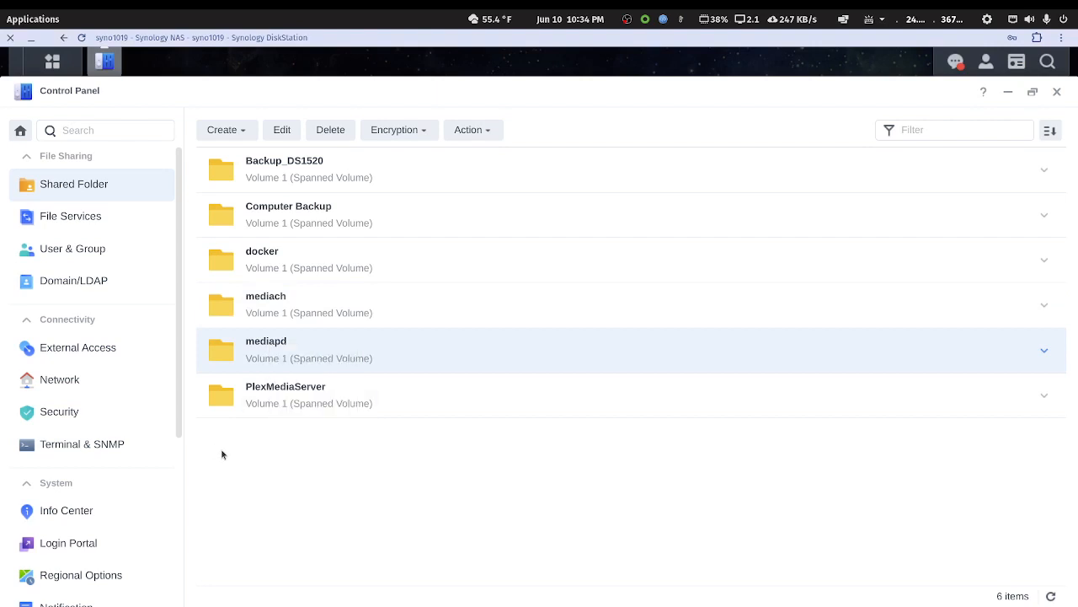
left_click(1057, 91)
Open the mediapd folder in File Station, check the available actions for tv-libraries, and close File Station
left_click(69, 404)
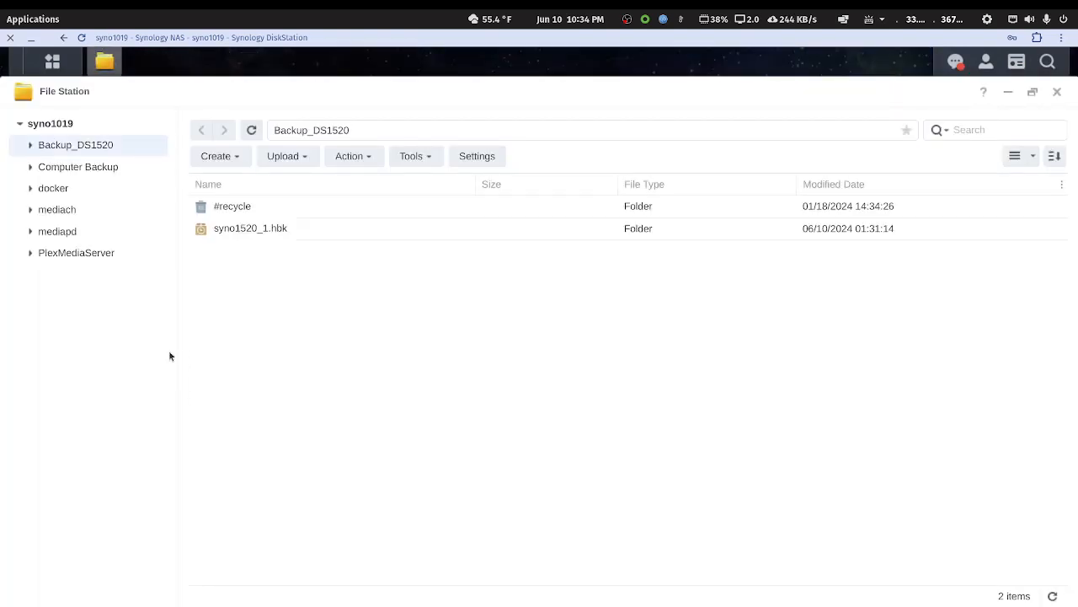
left_click(61, 235)
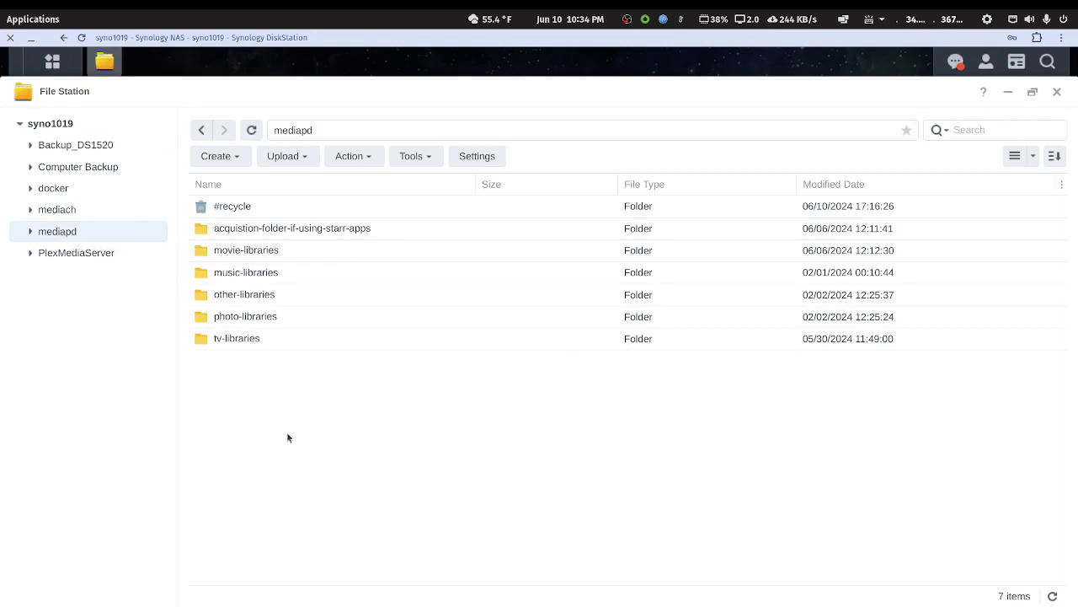
right_click(240, 341)
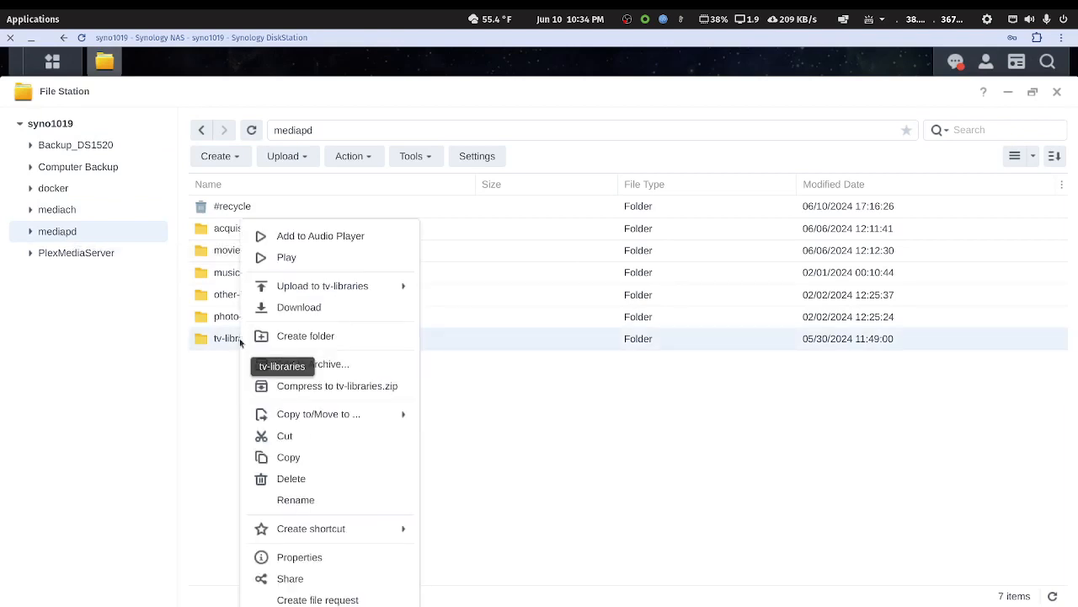
left_click(241, 355)
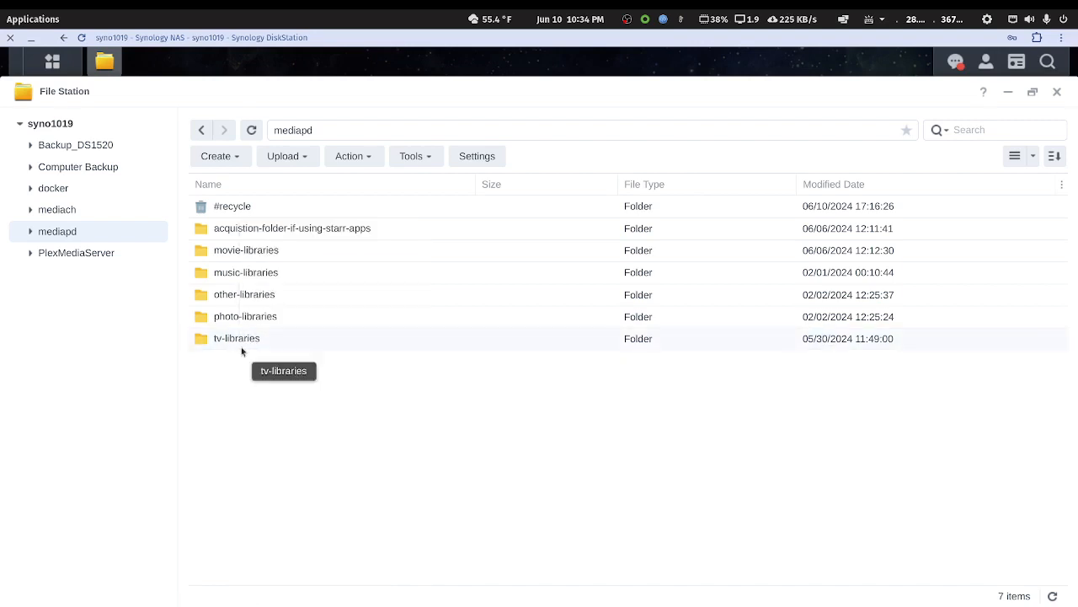
left_click(1058, 93)
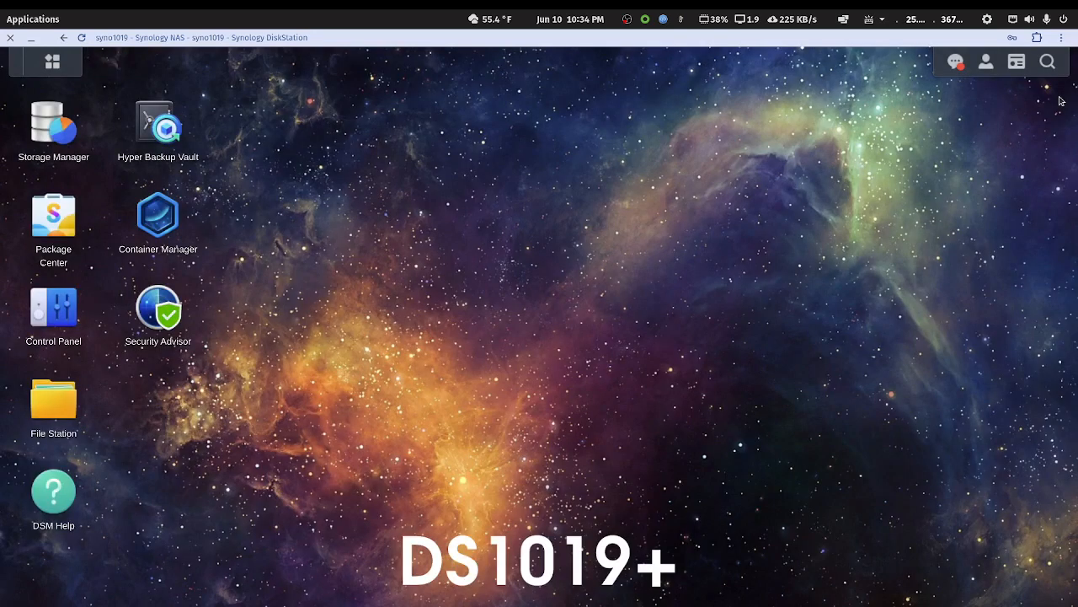
Return to Plex, remove the folder /volume1/mediapd/movie-libraries/movie-main from the Movies library, and save the changes
left_click_drag(1077, 226, 294, 129)
double_click(294, 130)
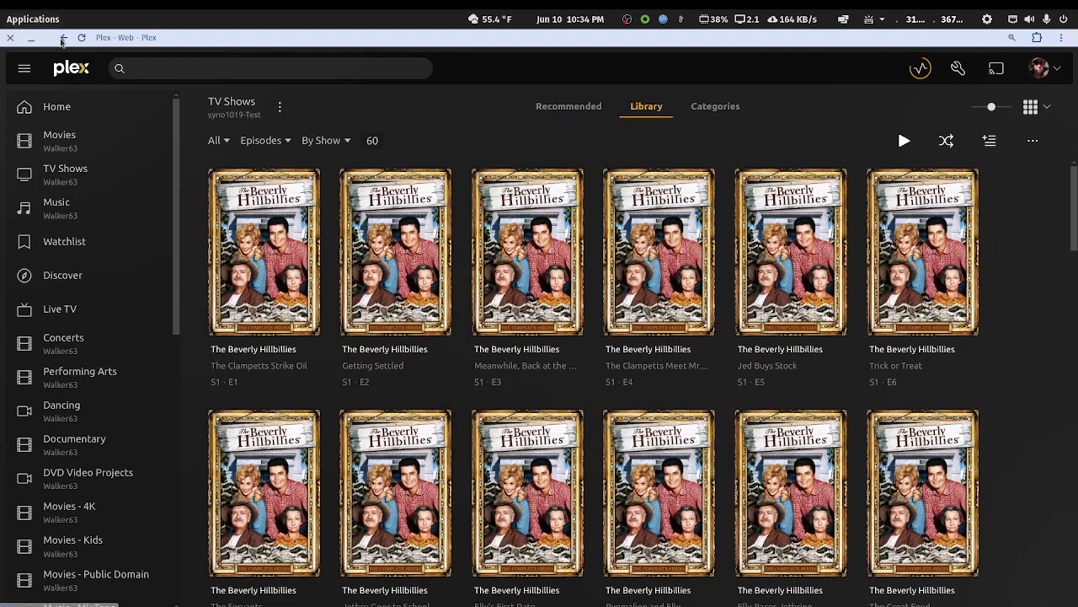
left_click(64, 37)
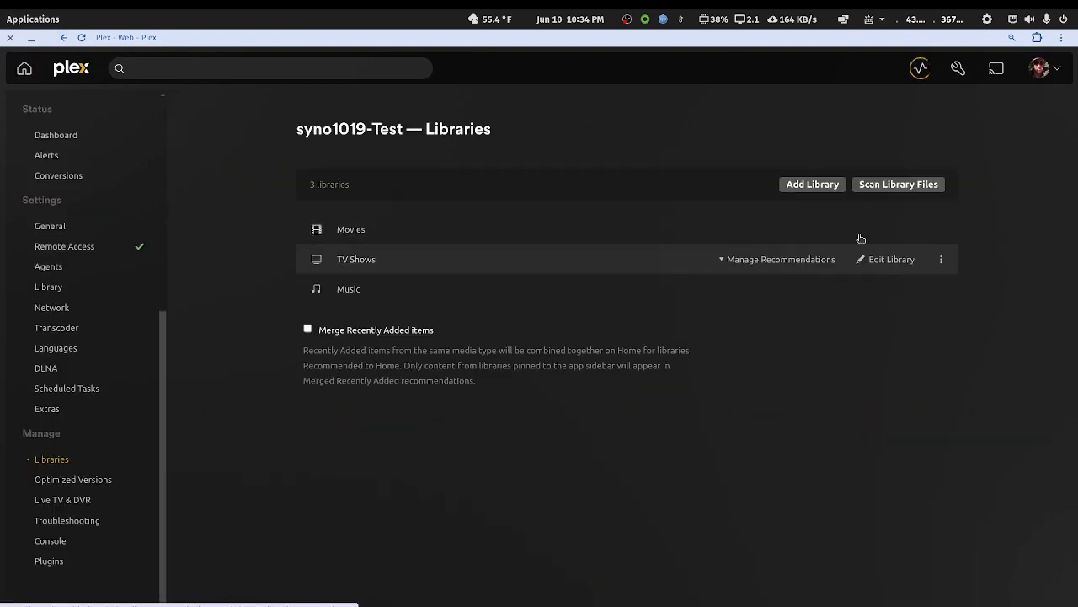
left_click(883, 229)
left_click(353, 182)
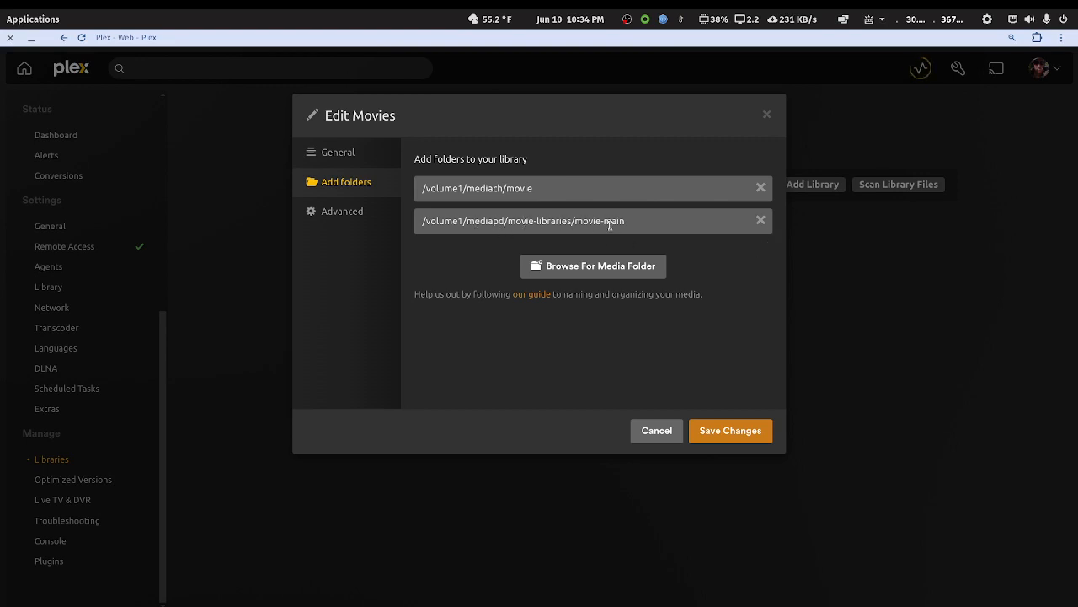
left_click(761, 221)
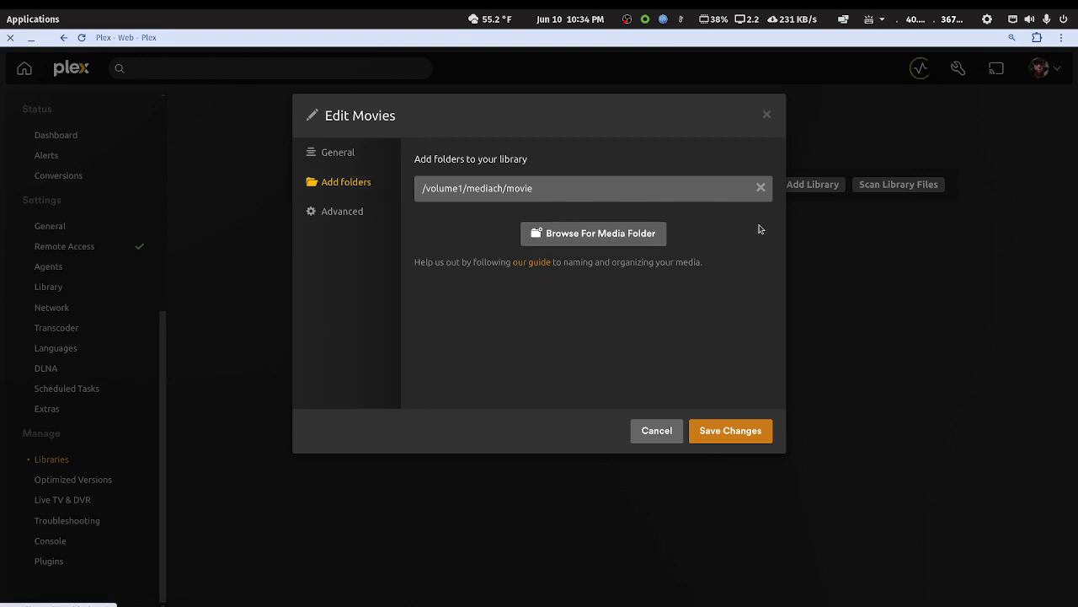
left_click(731, 431)
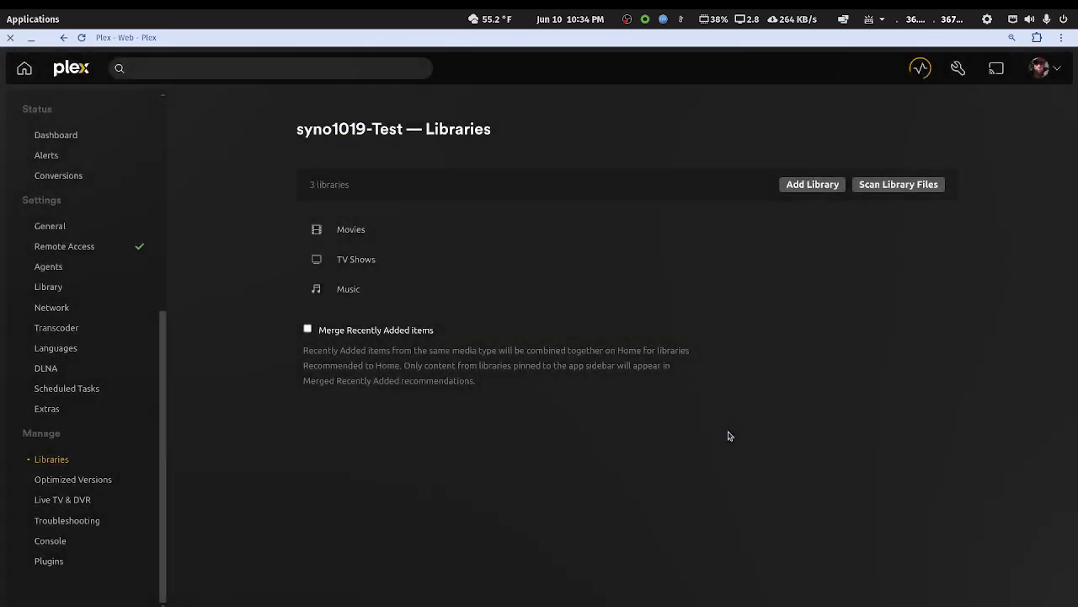
View the duplicates in the Movies library and check the server activity and the Manage Library options
left_click(357, 233)
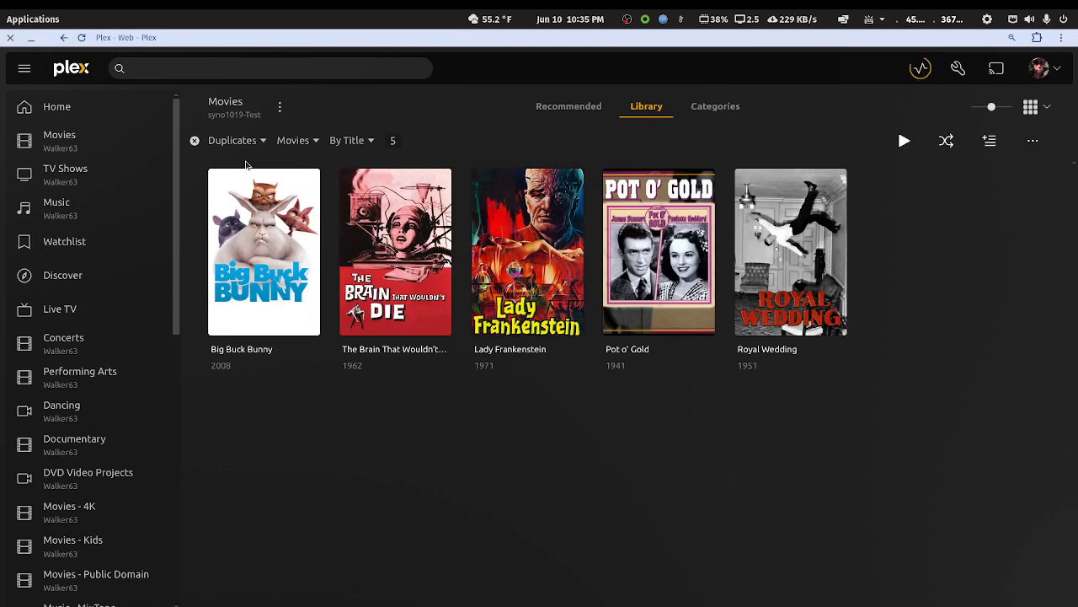
left_click(926, 74)
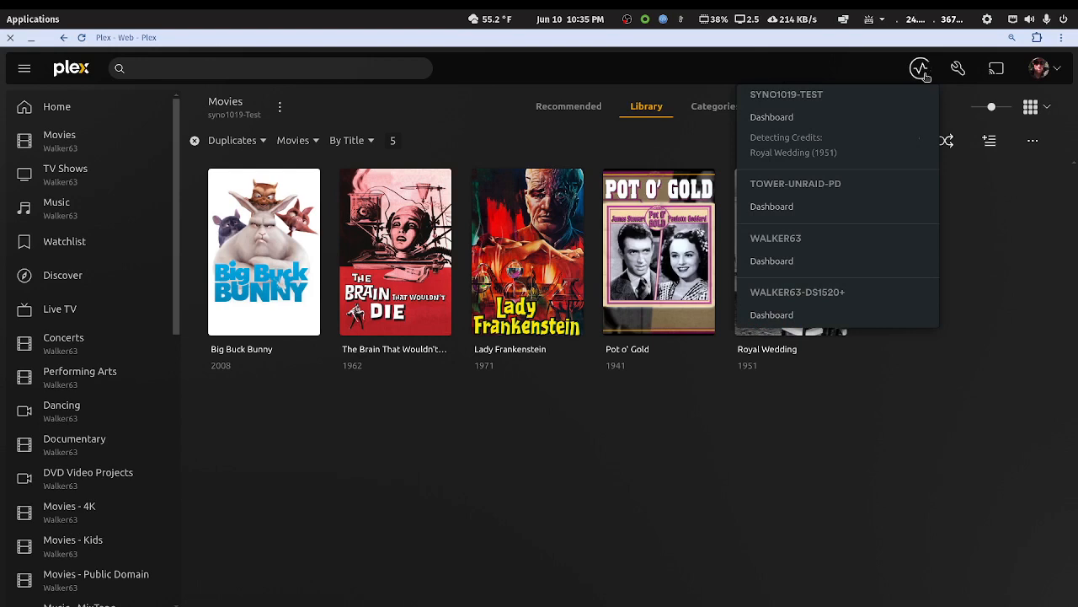
left_click(926, 75)
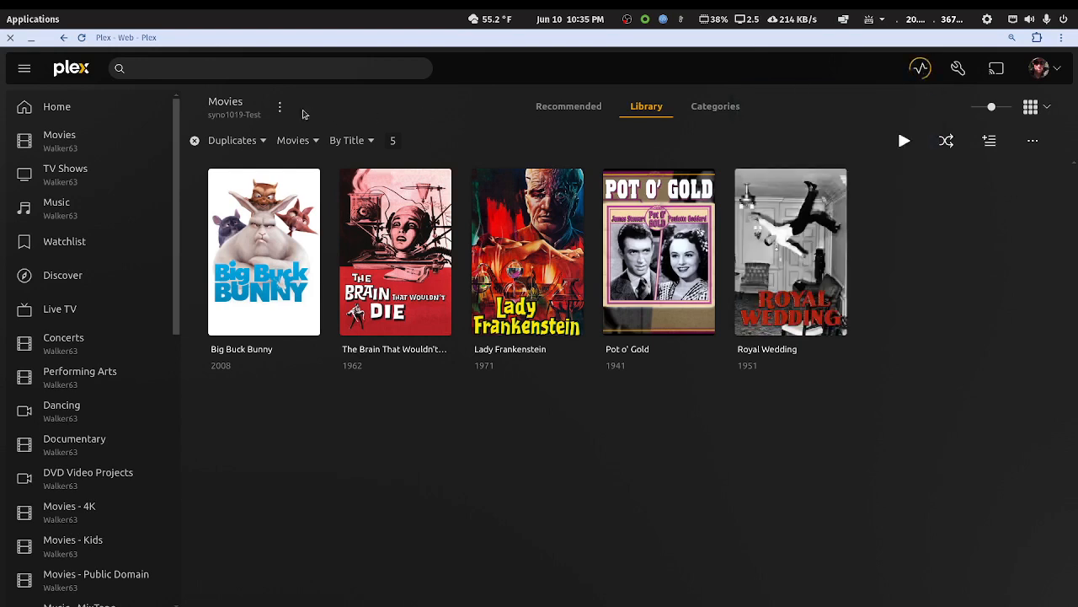
left_click(280, 107)
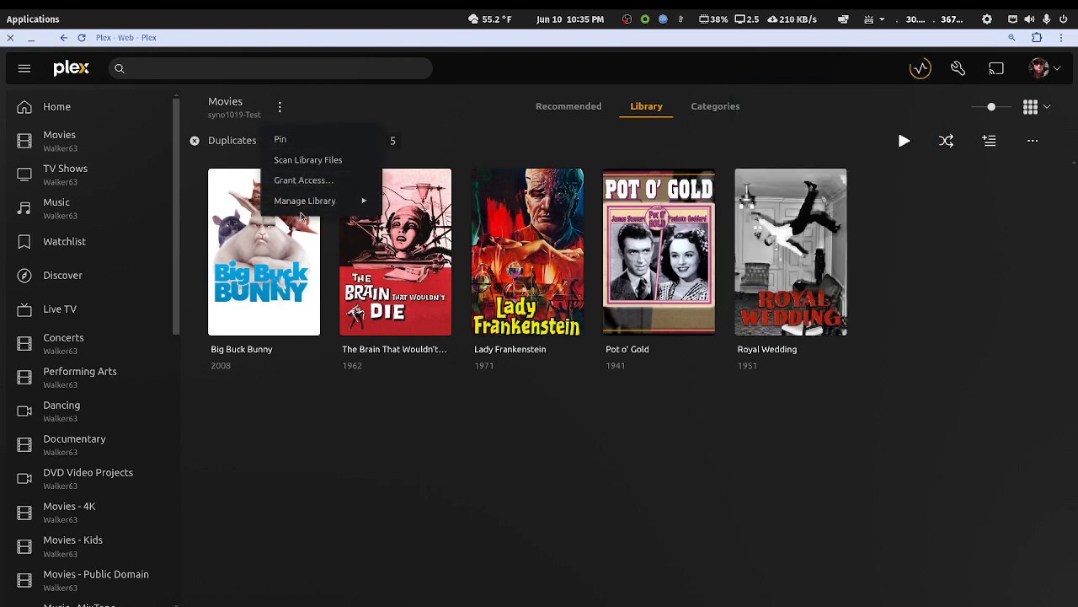
mouse_move(304, 209)
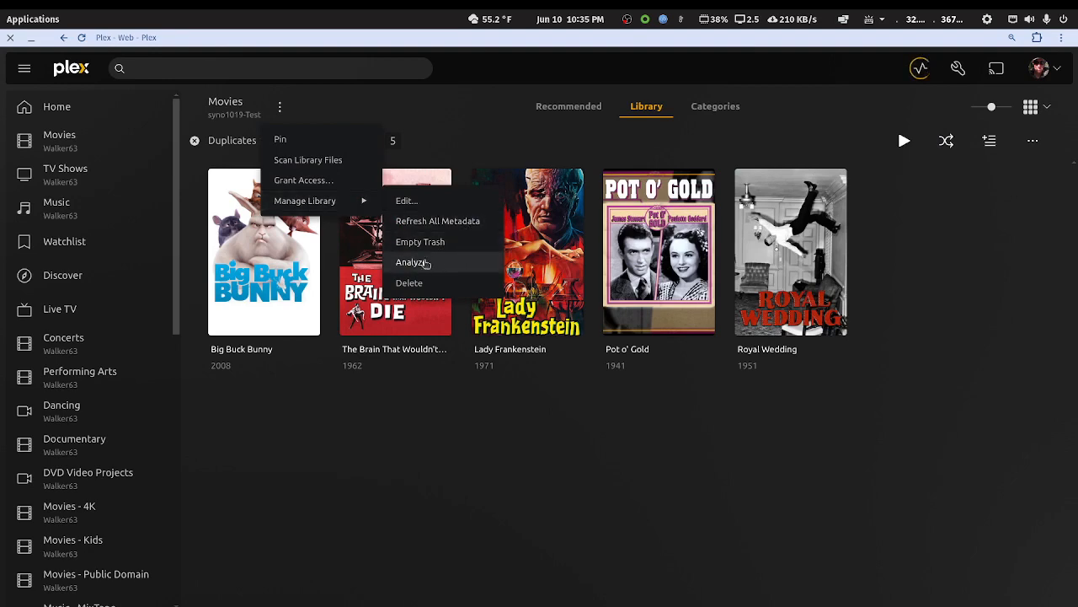
left_click(435, 110)
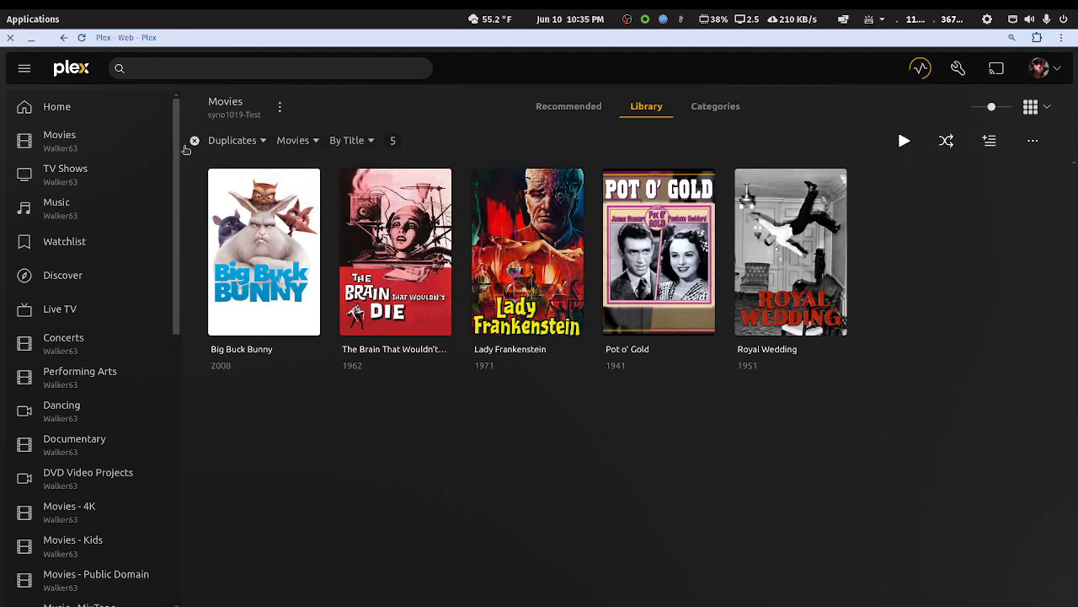
Clear the Duplicates filter and scan the library files of the Movies library
left_click(194, 140)
left_click(285, 109)
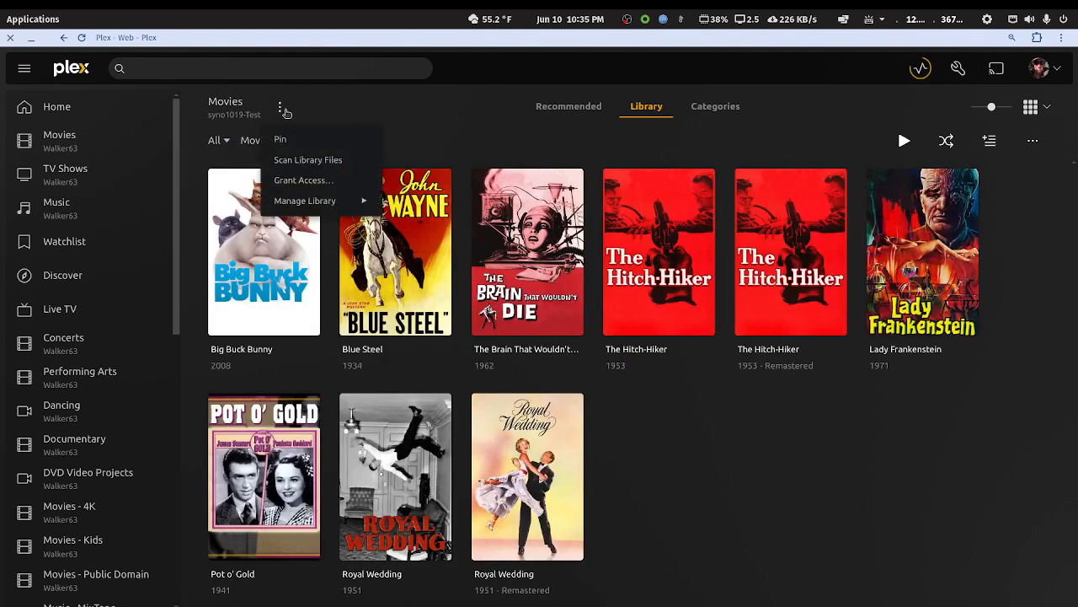
mouse_move(303, 204)
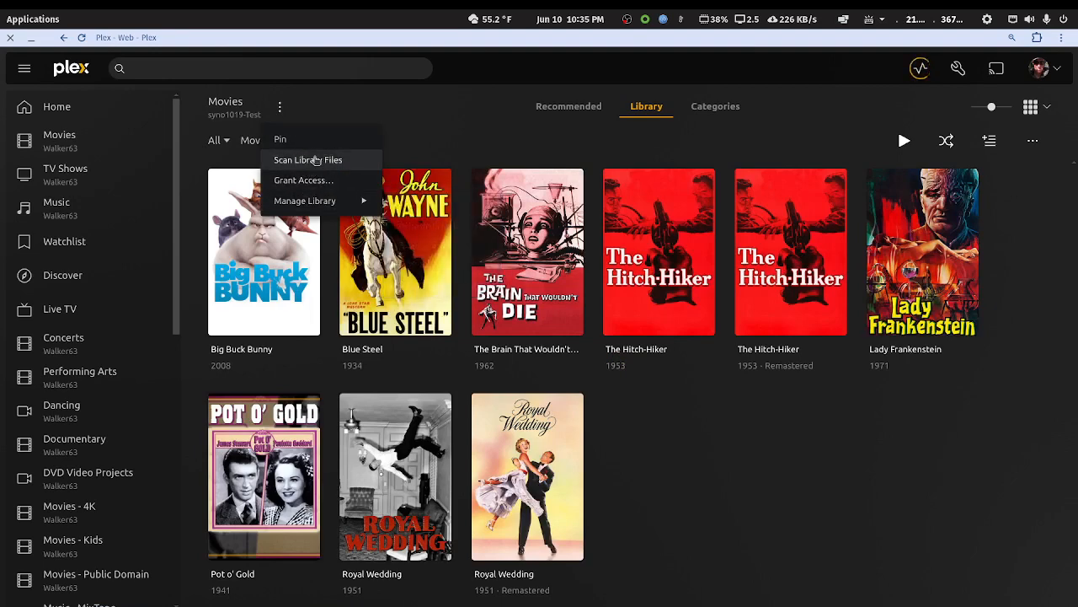
left_click(314, 160)
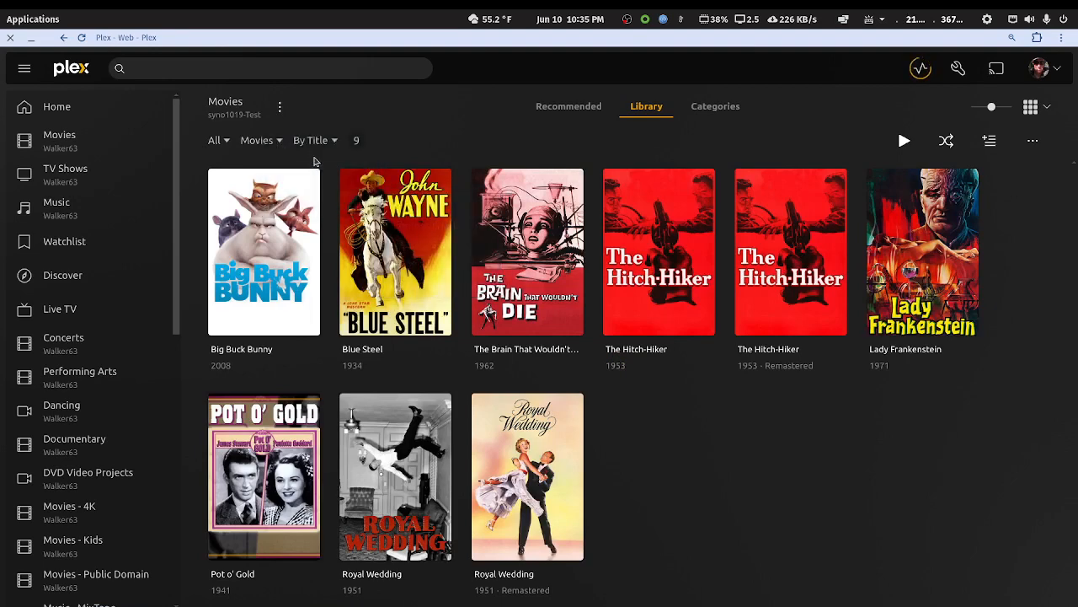
Filter the Movies library by Duplicates and view the playable versions of Pot o' Gold
left_click(216, 140)
left_click(240, 276)
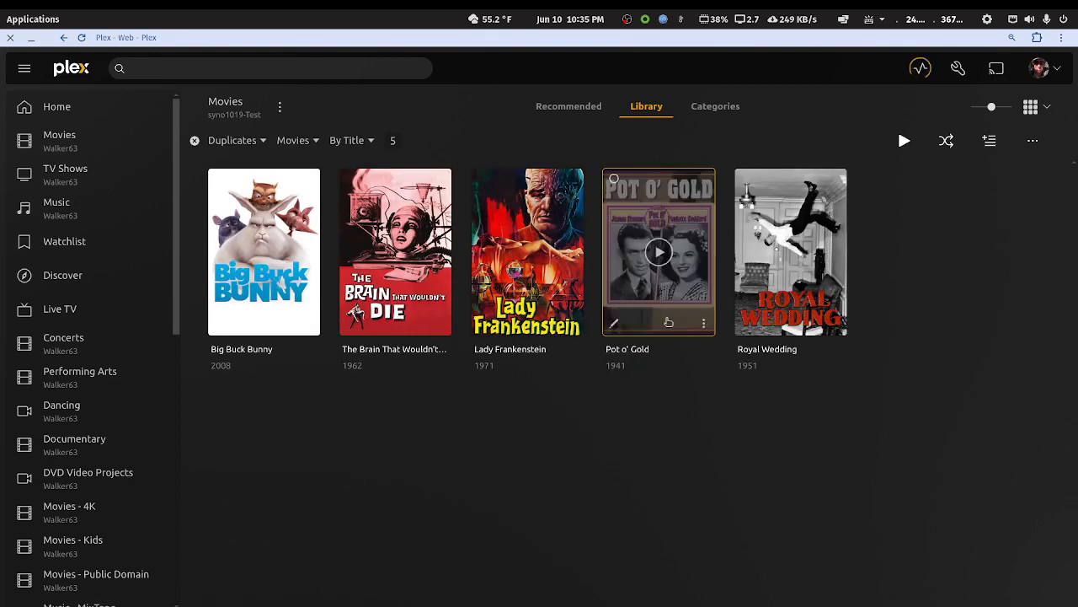
left_click(703, 324)
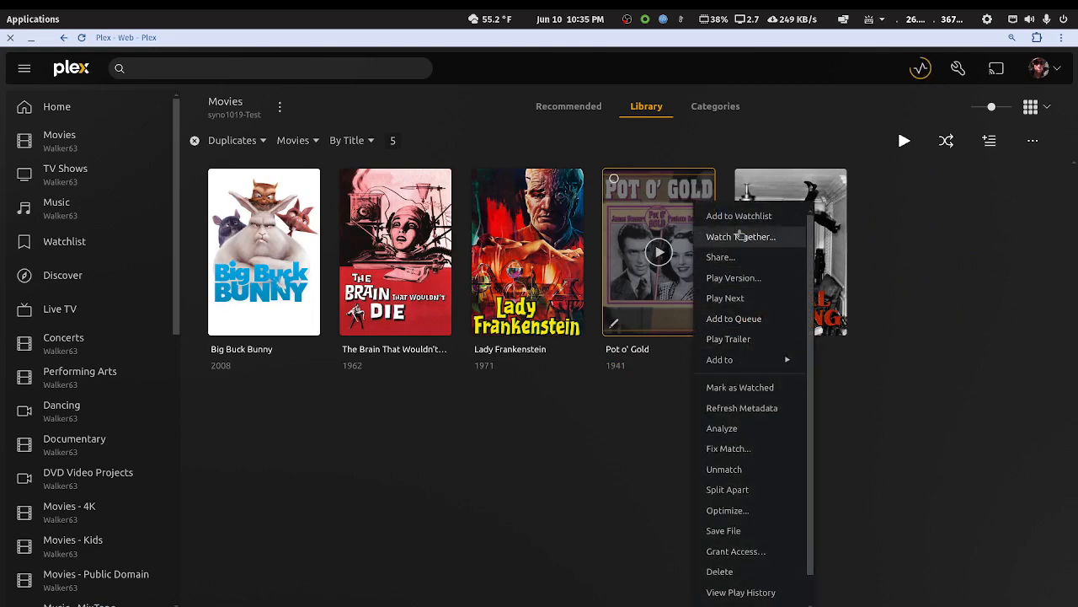
left_click(741, 279)
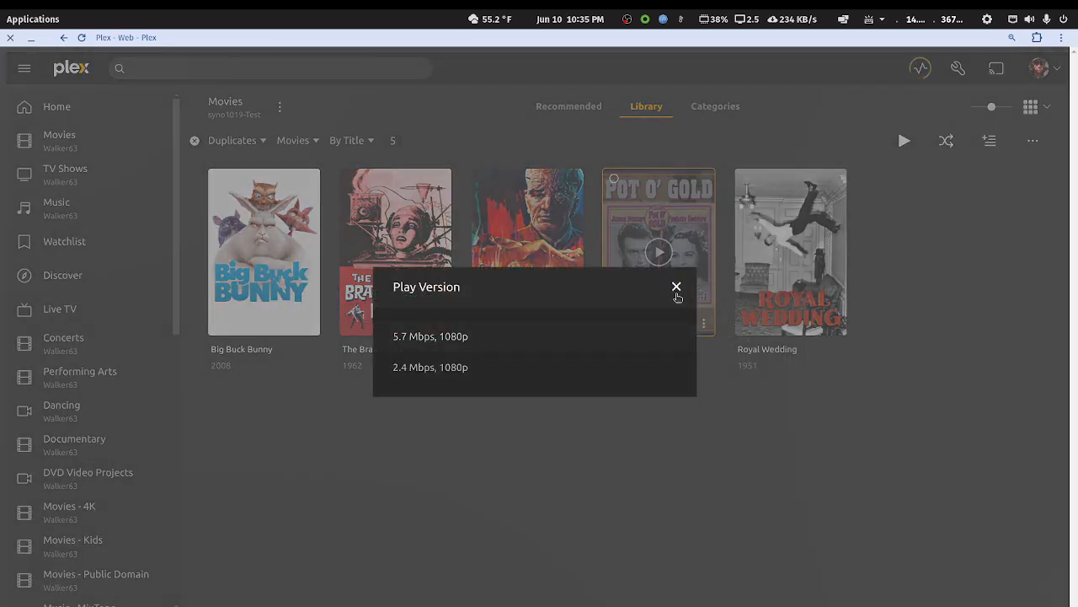
Close the version list, switch to the file manager window for the mediach movie folder, and view the Royal Wedding (1951) files
left_click(675, 287)
double_click(638, 39)
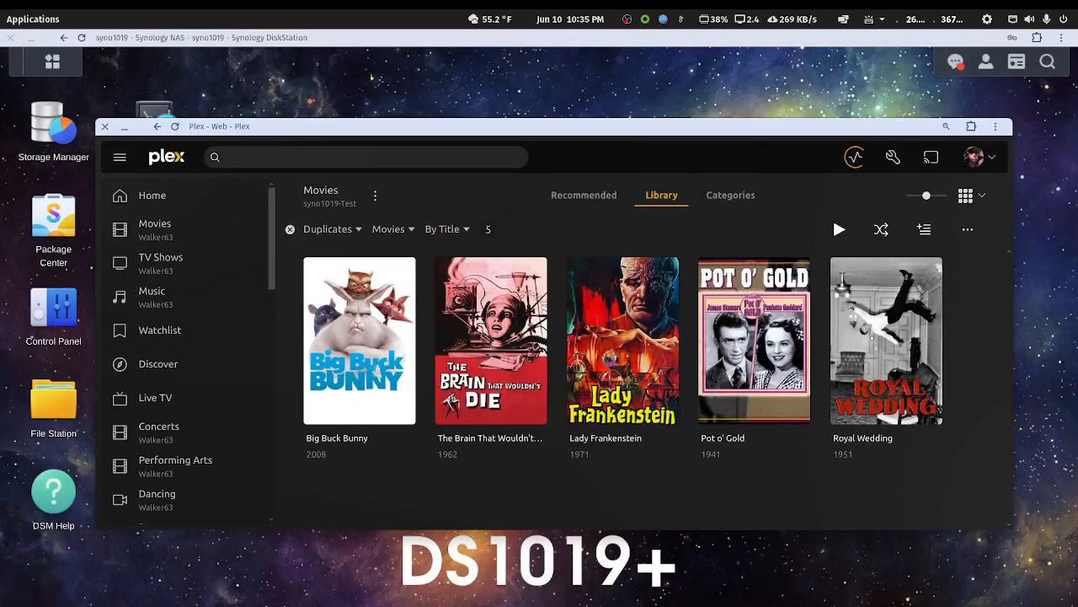
mouse_move(506, 600)
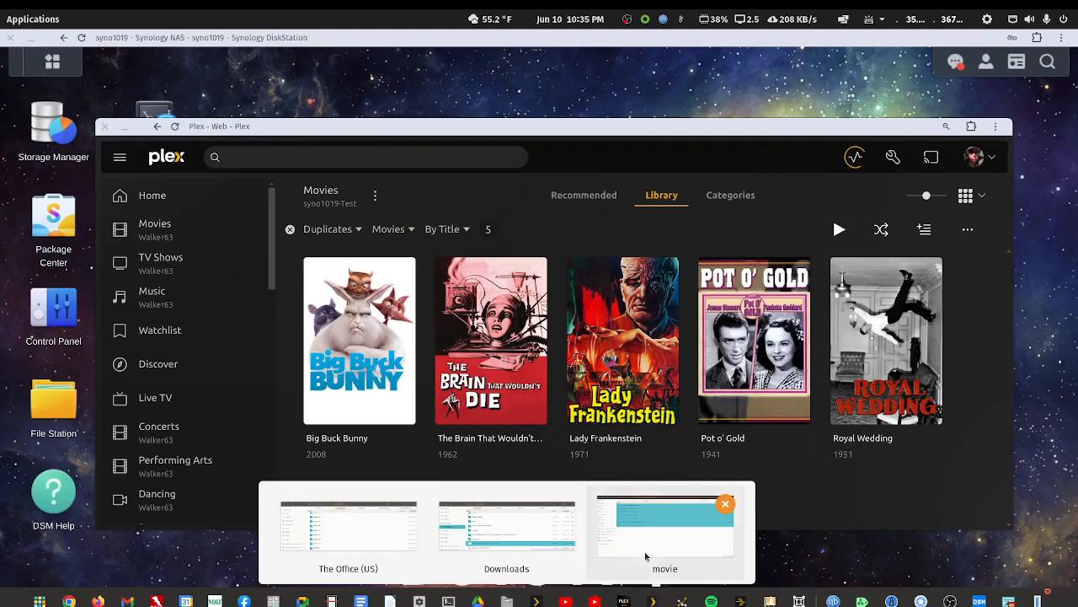
left_click(645, 551)
left_click(364, 359)
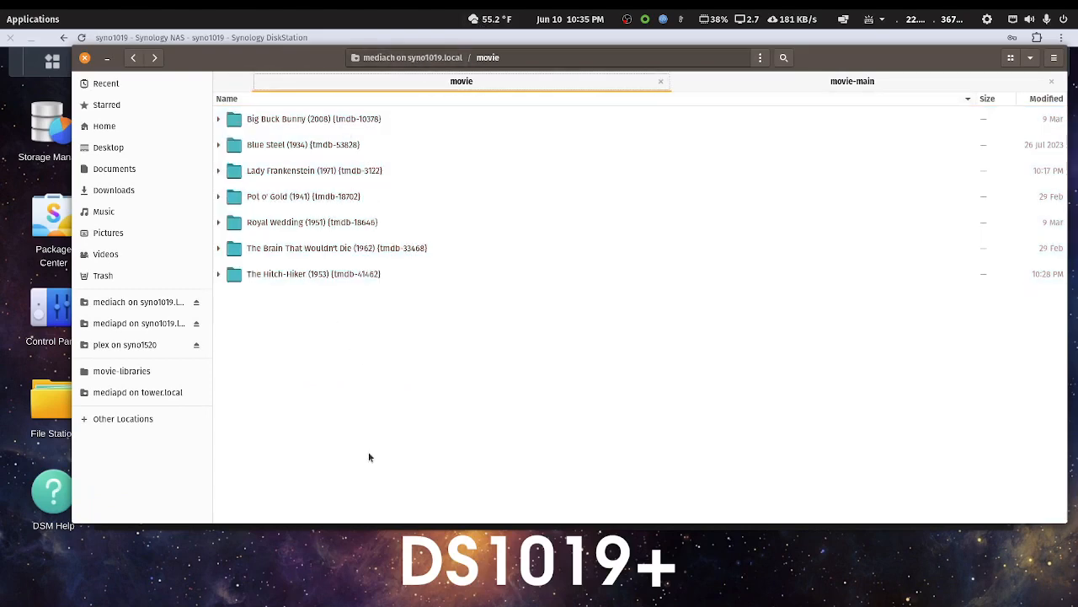
left_click_drag(236, 64, 211, 61)
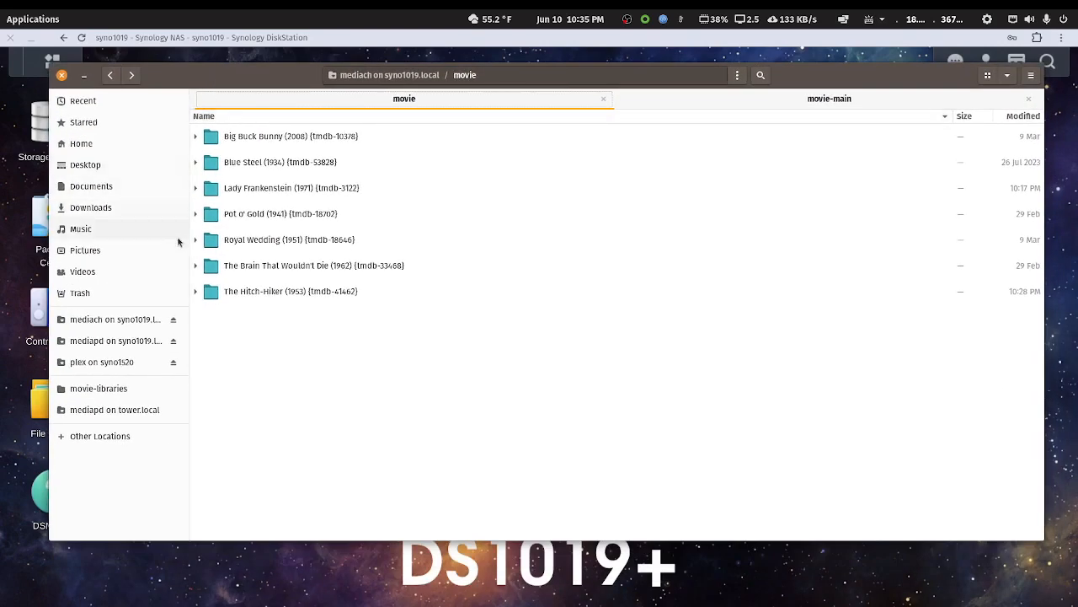
double_click(242, 243)
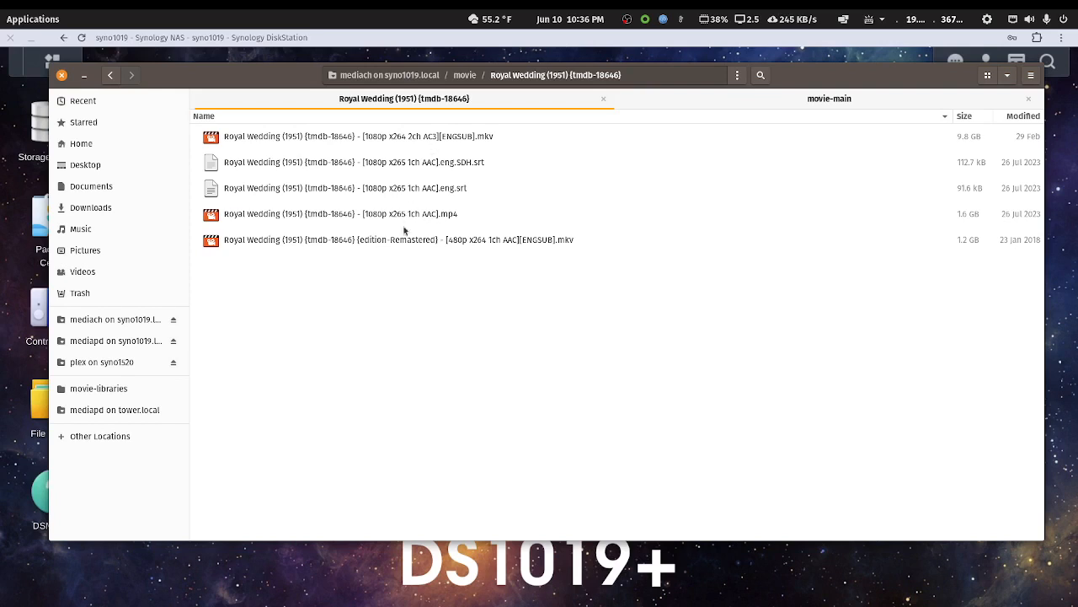
left_click(110, 75)
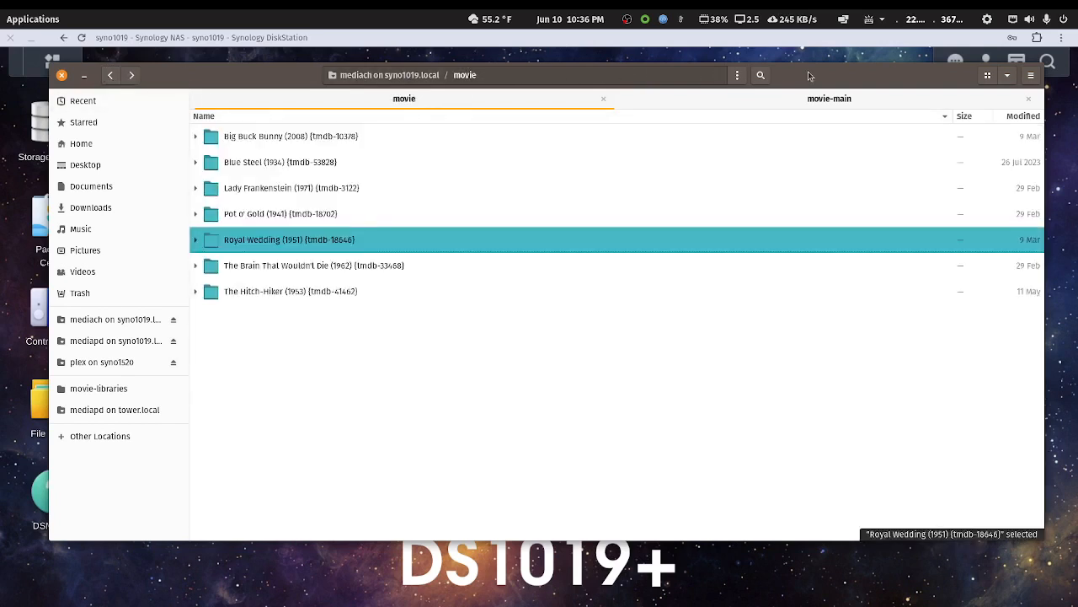
mouse_move(807, 75)
left_mouse_down()
mouse_move(789, 495)
mouse_move(782, 114)
mouse_move(793, 86)
left_mouse_up()
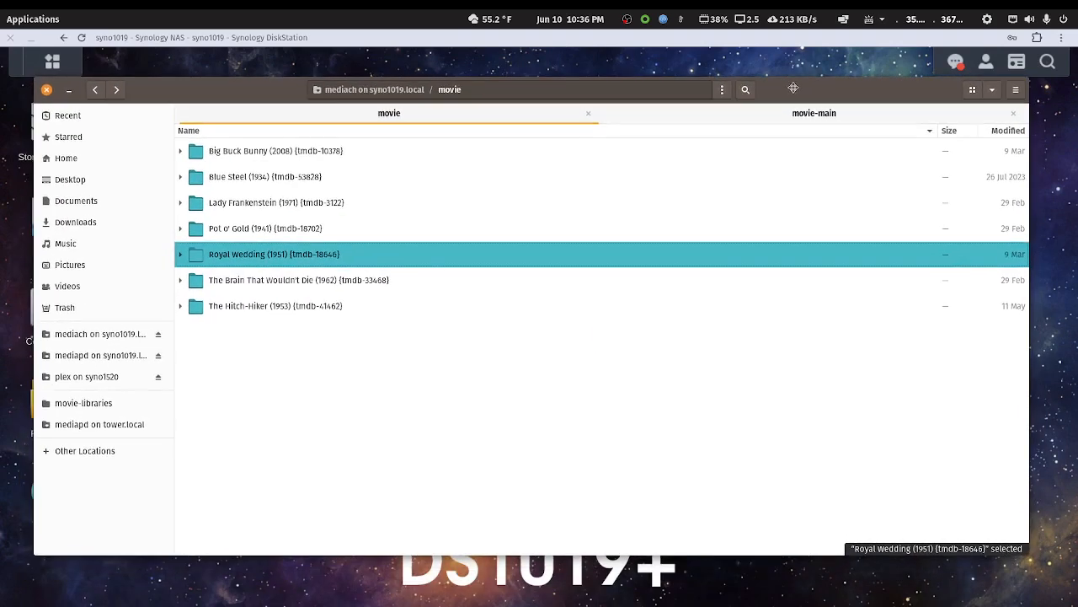
View the files in the Pot o' Gold (1941), The Brain That Wouldn't Die (1962), and Lady Frankenstein (1971) folders
double_click(250, 231)
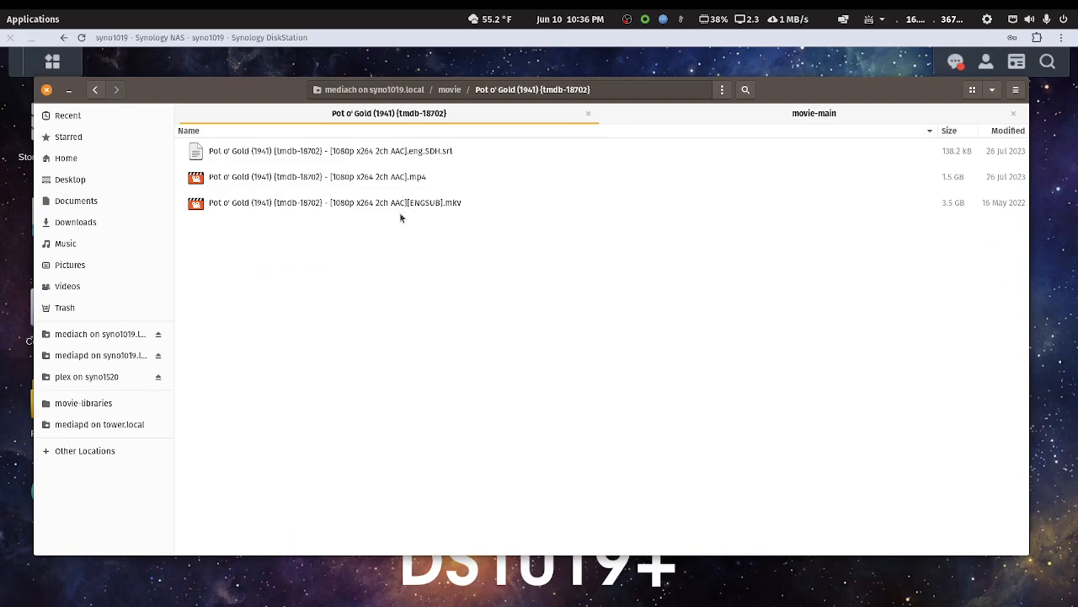
left_click_drag(245, 93, 294, 102)
left_click(146, 101)
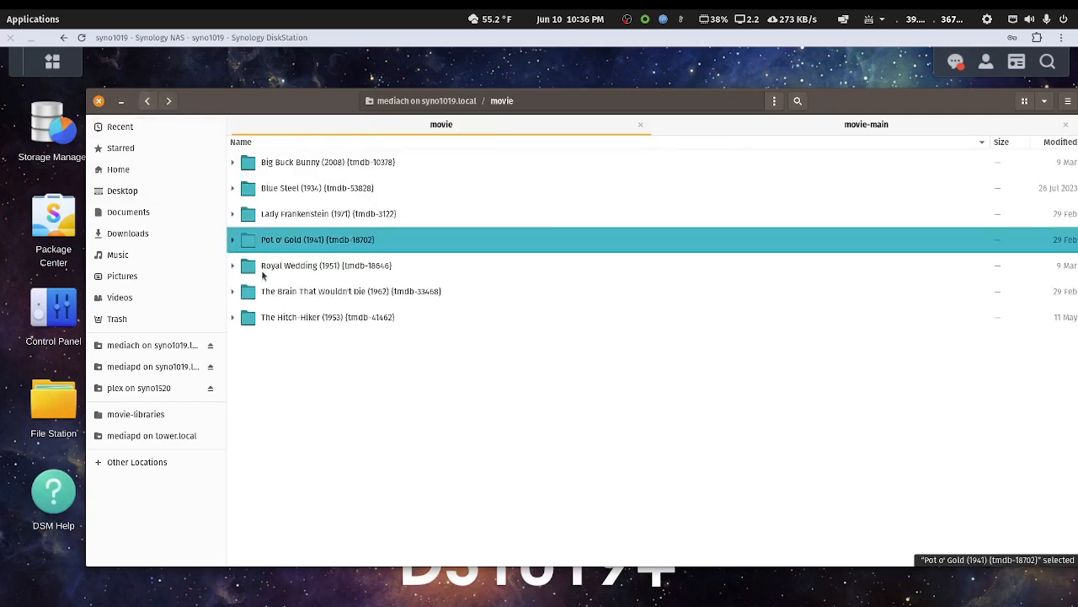
double_click(286, 292)
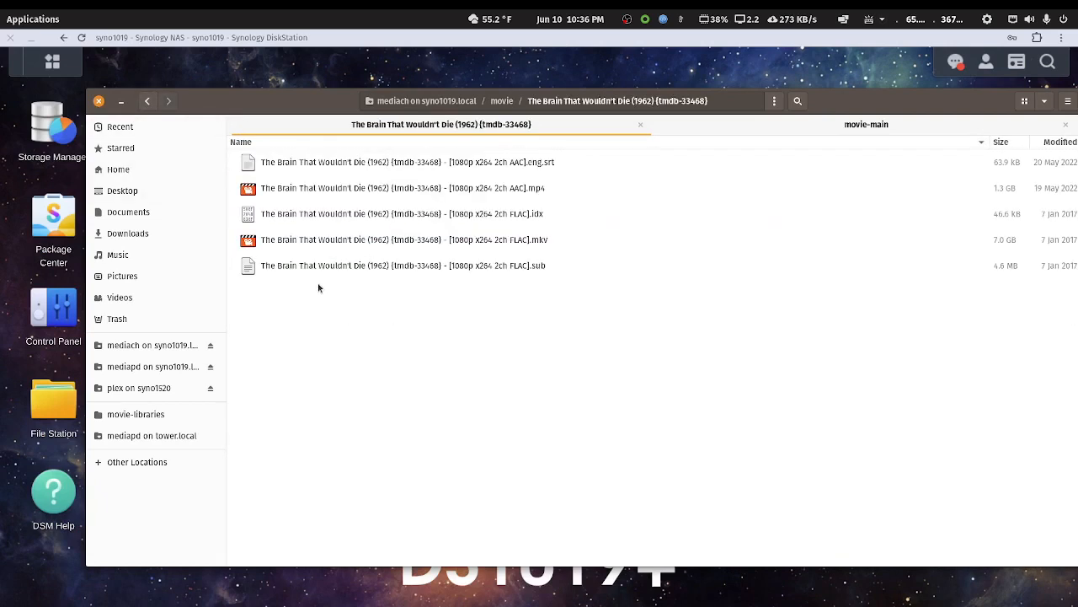
left_click(146, 101)
double_click(304, 216)
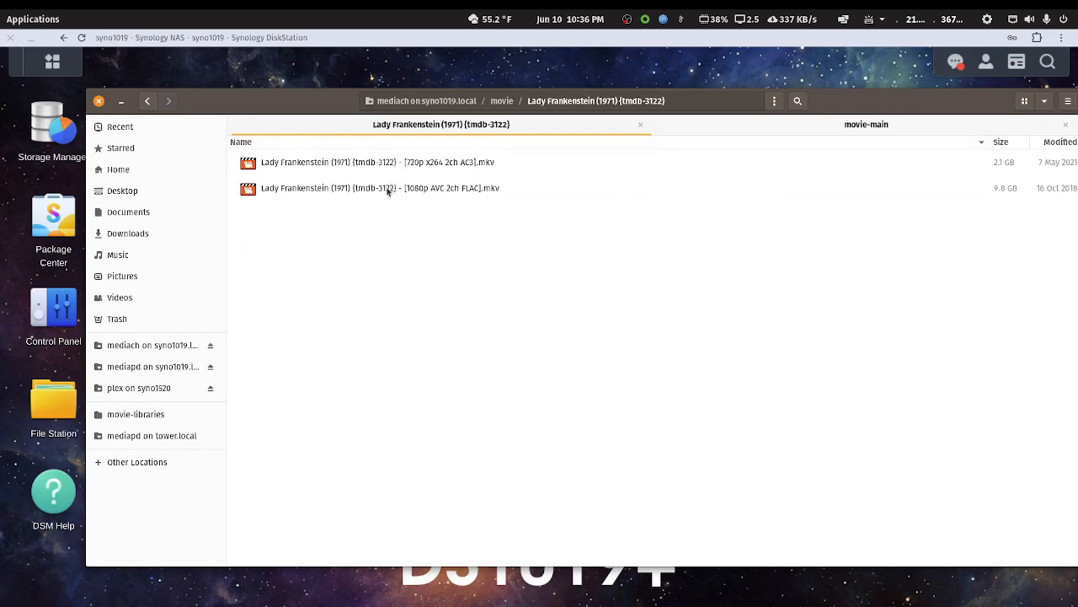
left_click(147, 101)
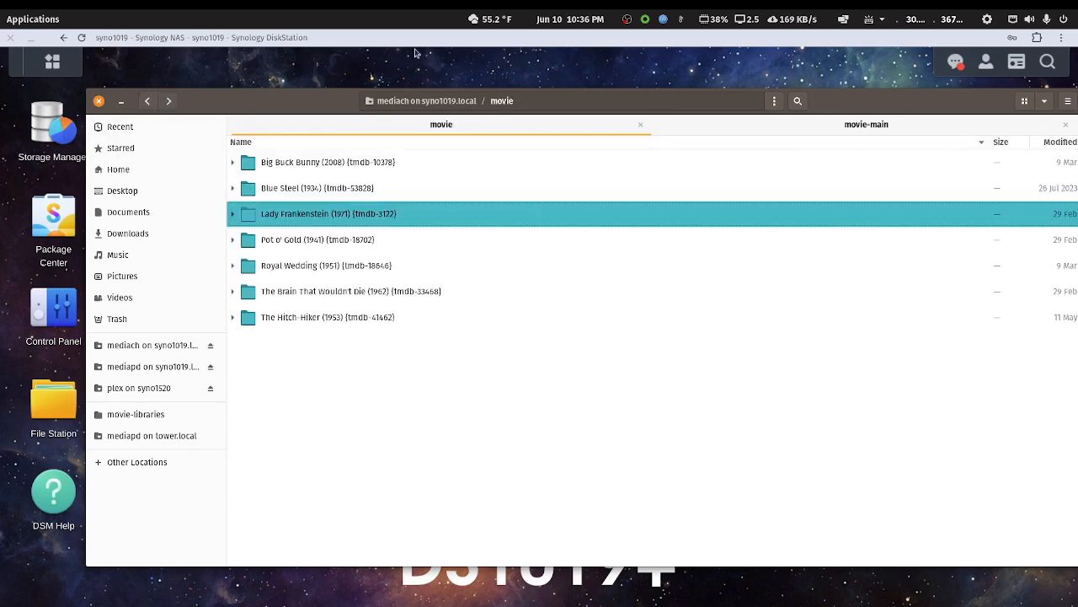
Return to Plex and clear the Duplicates filter from the Movies library
left_click(424, 49)
mouse_move(479, 604)
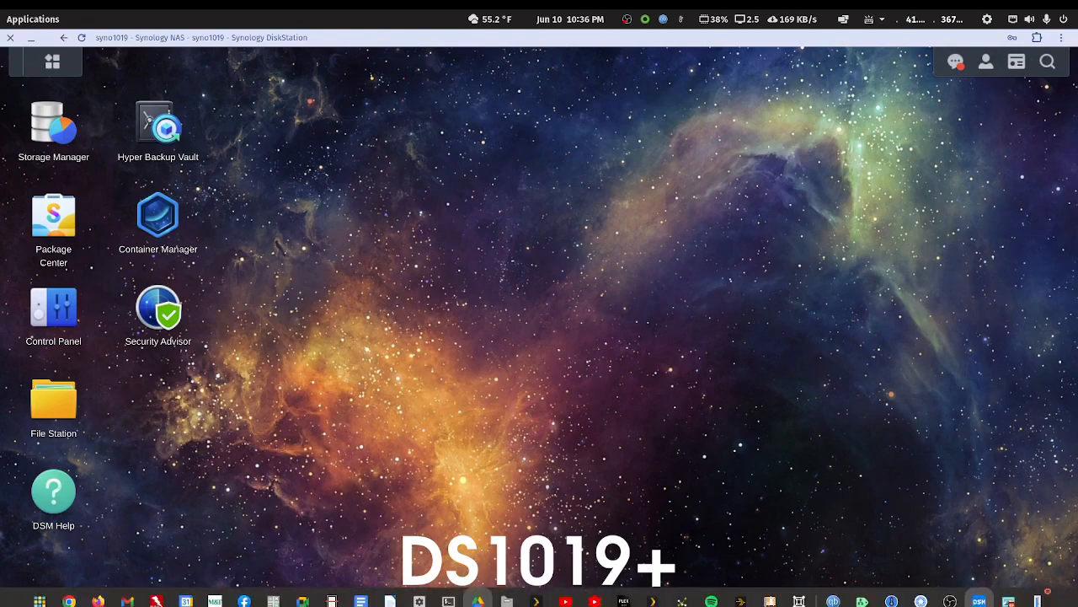
left_click(624, 601)
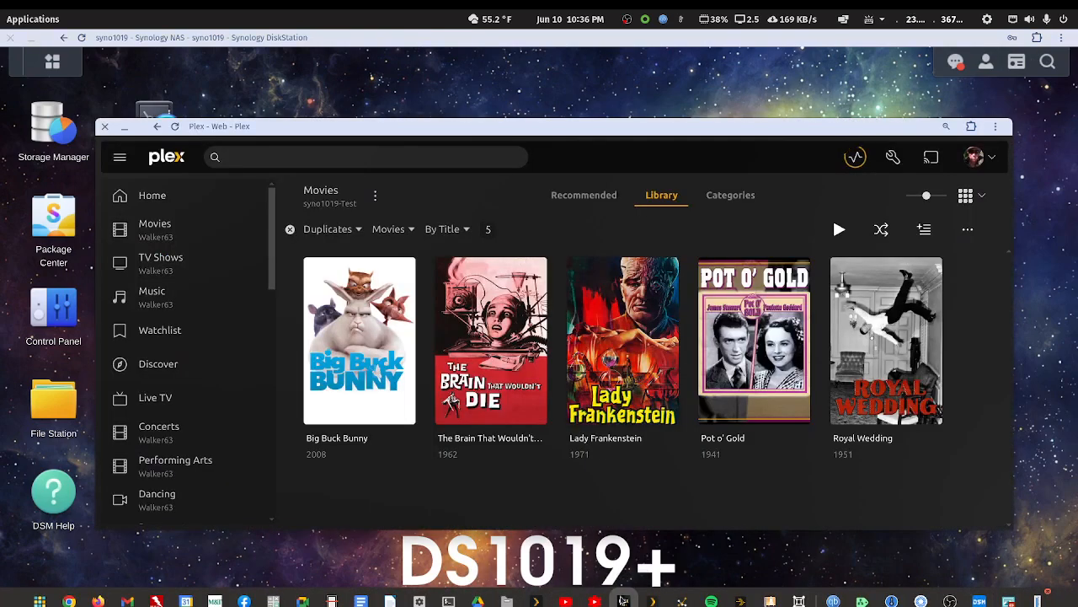
double_click(502, 136)
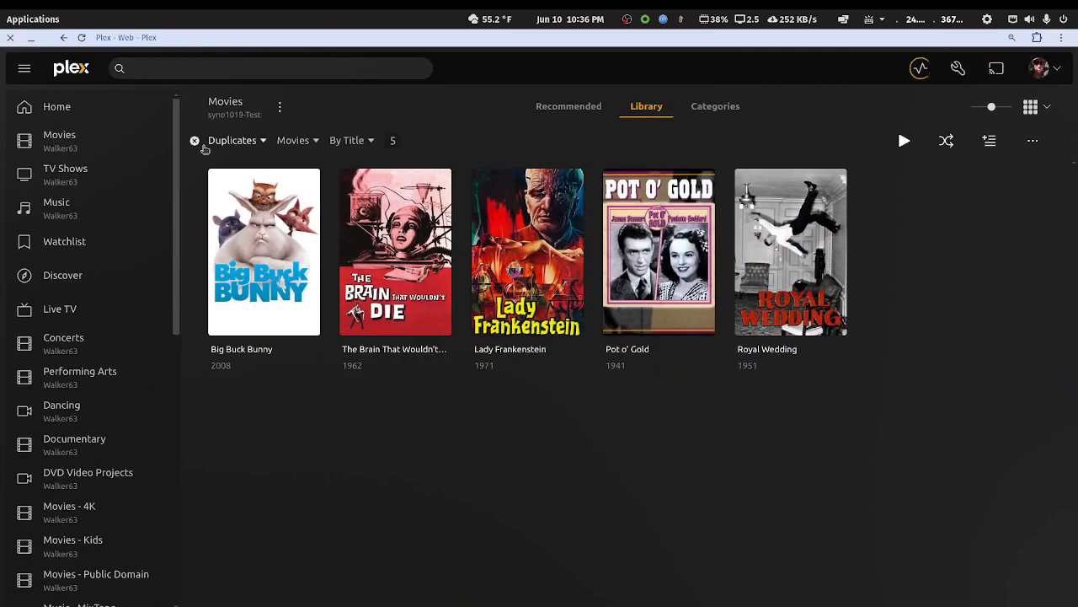
left_click(194, 141)
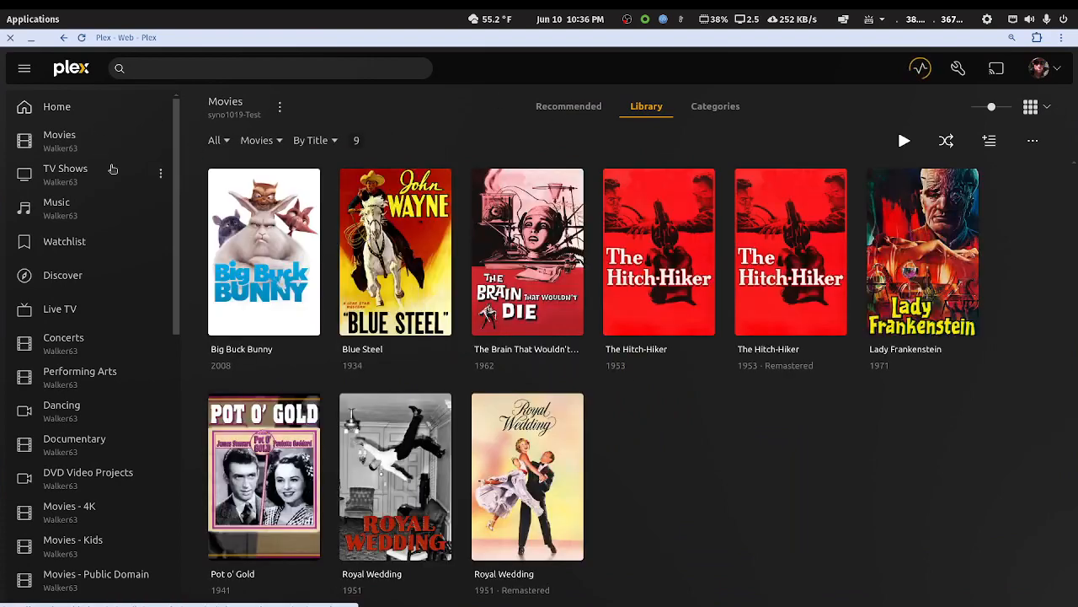
Open the TV Shows library of syno1019-Test from the server's library list and filter its episodes by Duplicates
left_click(64, 38)
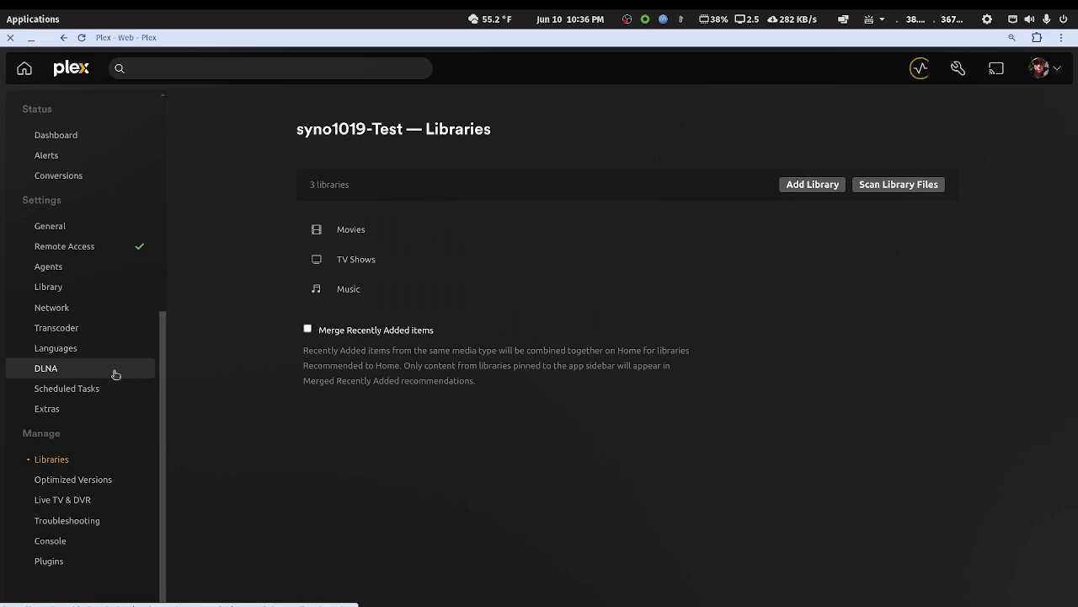
left_click(365, 259)
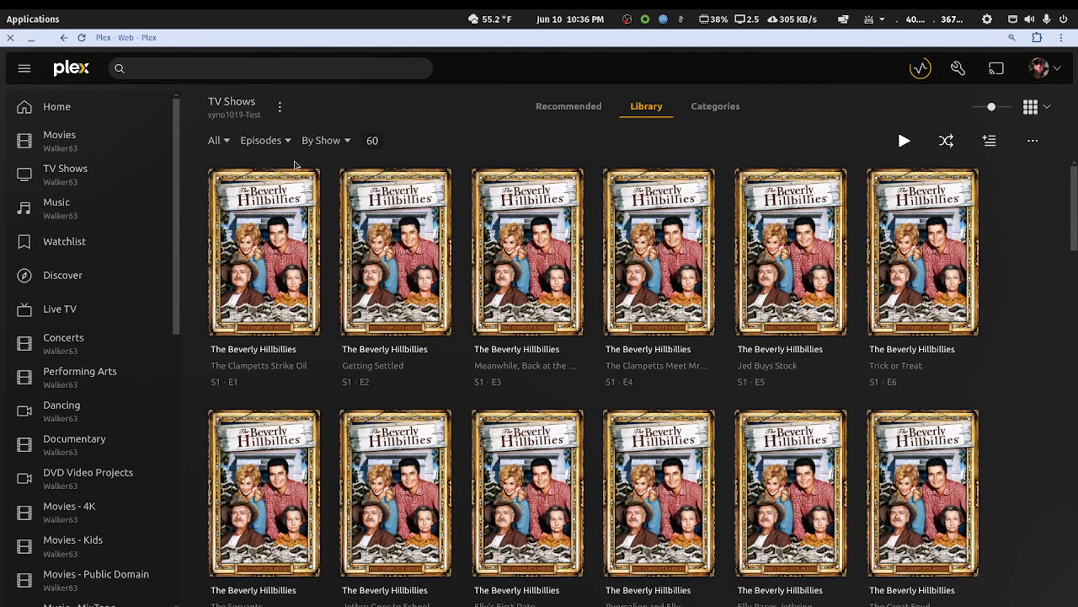
left_click(218, 141)
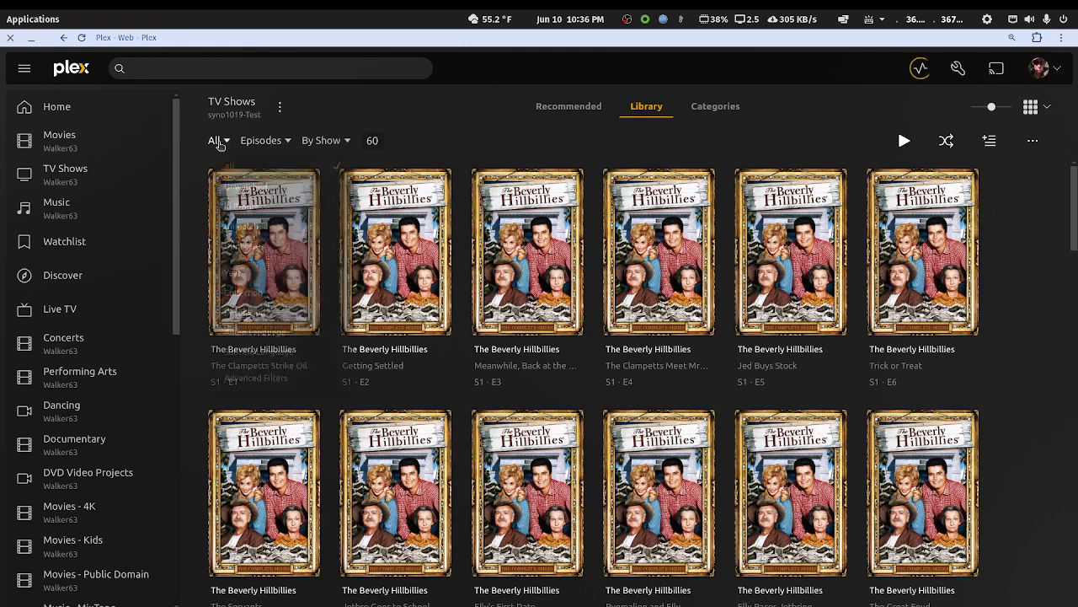
left_click(233, 255)
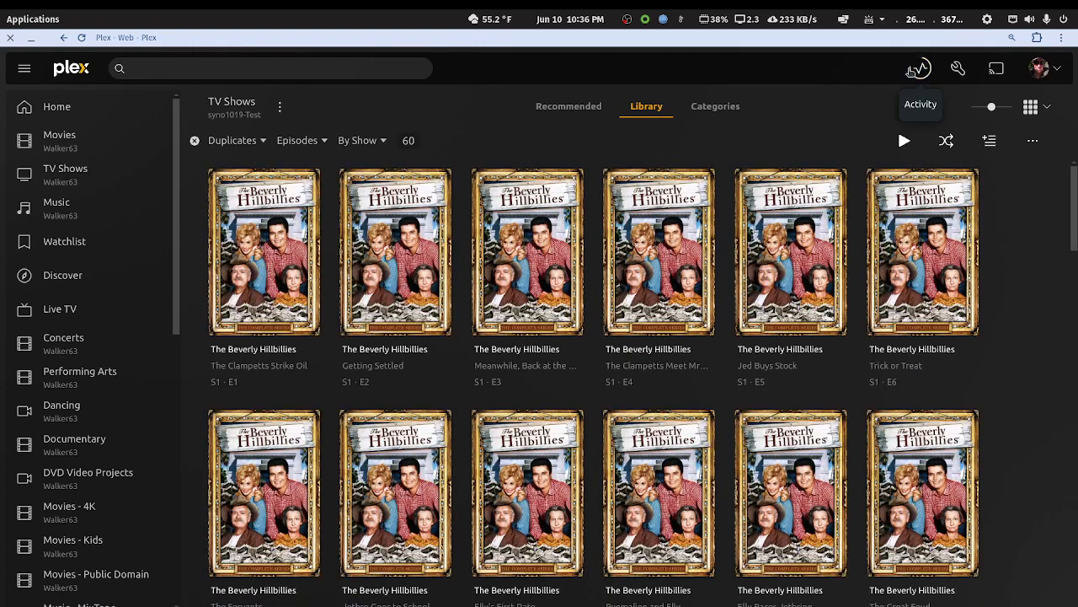
Remove the folder /volume1/mediapd/tv-libraries/tv-main from the TV Shows library and save the changes
left_click(279, 107)
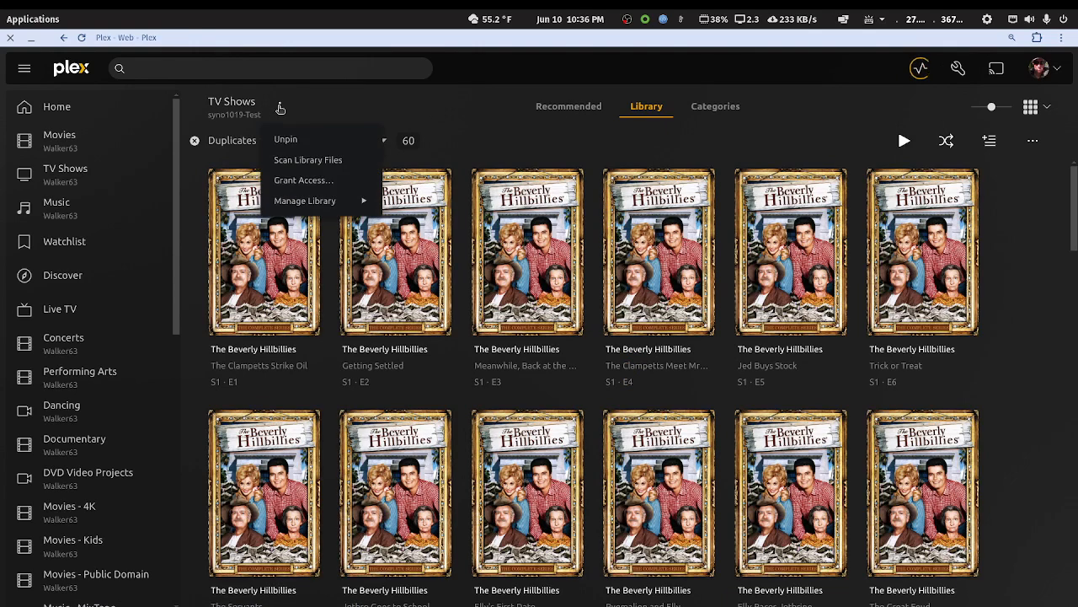
mouse_move(310, 204)
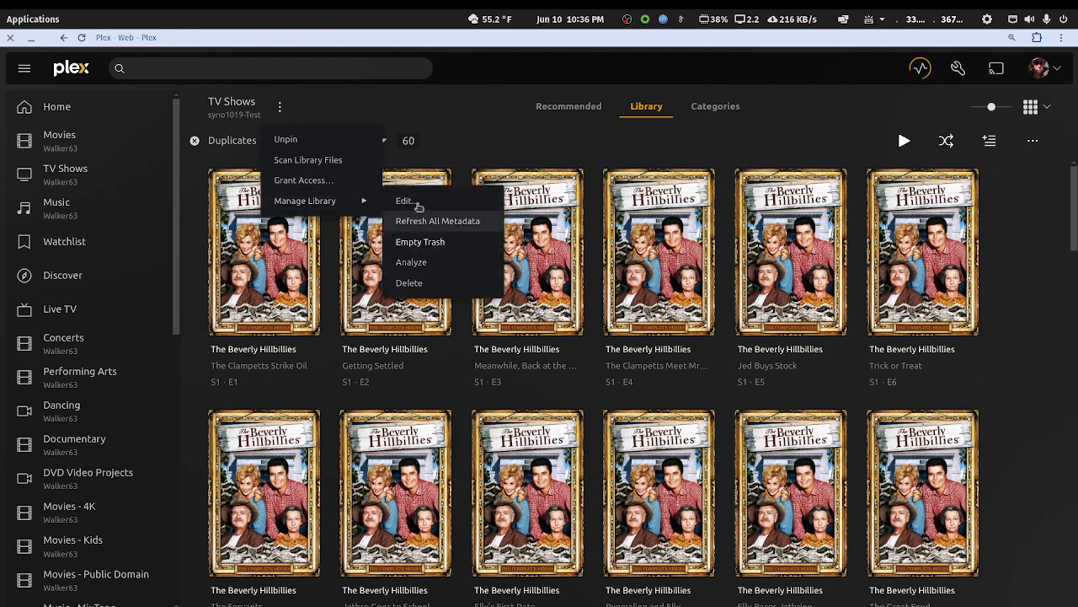
left_click(405, 201)
left_click(338, 187)
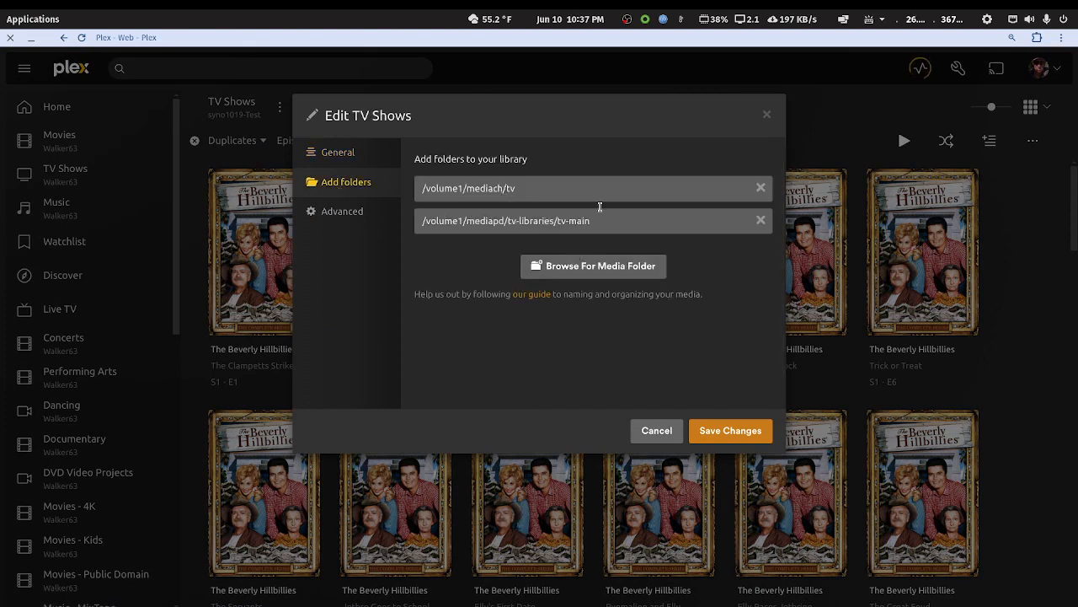
left_click(760, 221)
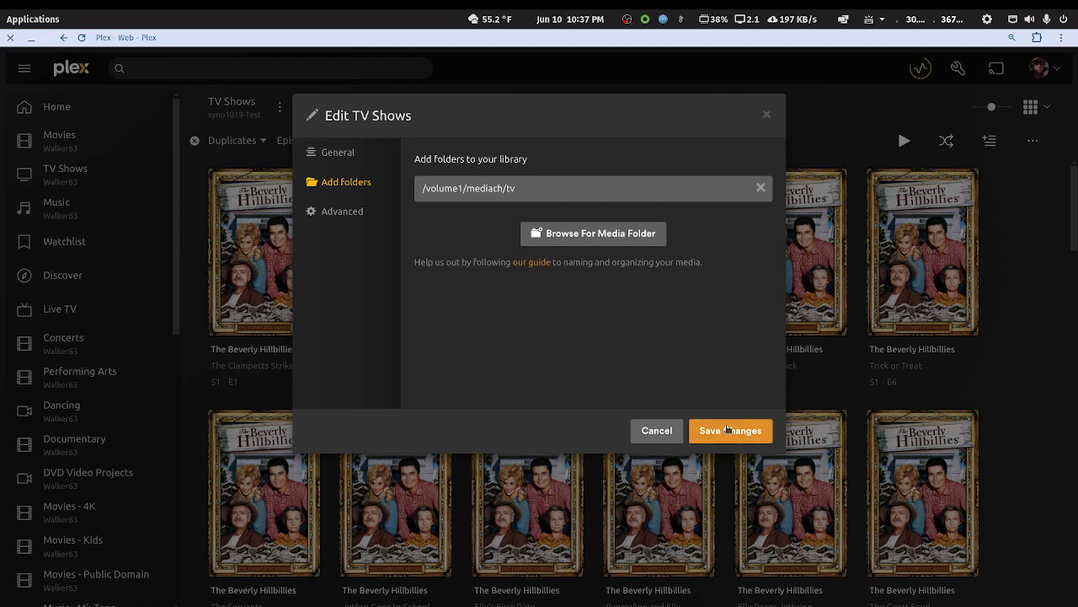
left_click(728, 430)
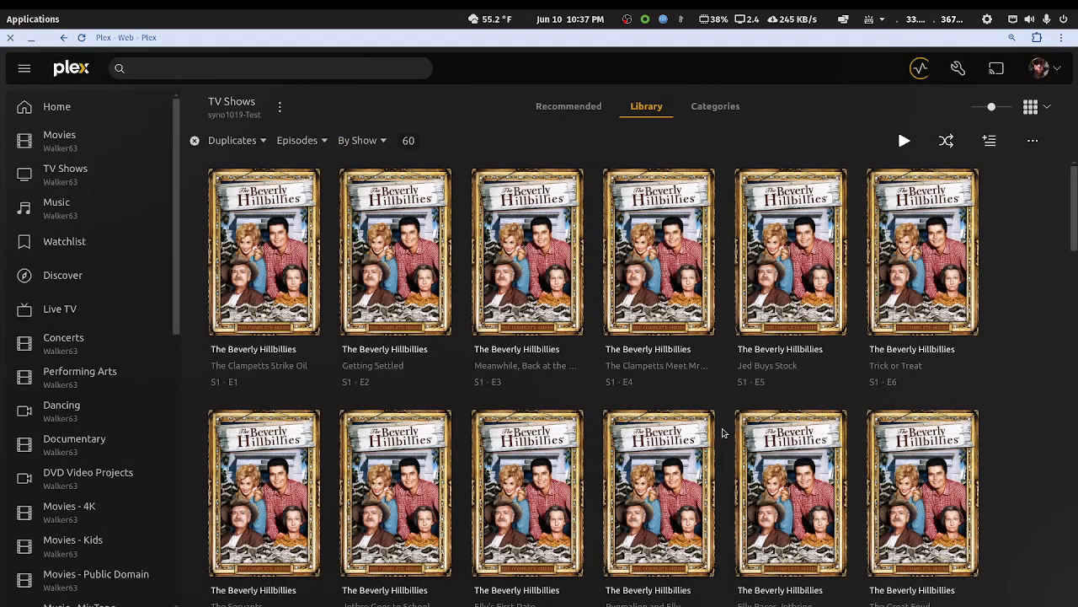
Check the server activity, clear the Duplicates filter, and list the TV Shows library by TV Shows instead of episodes
left_click(920, 68)
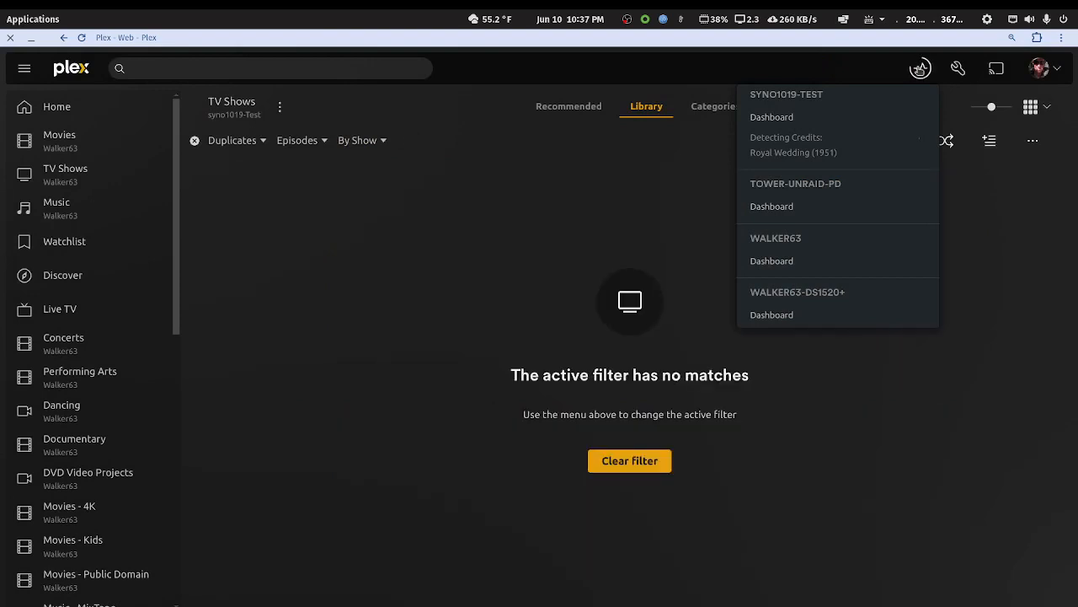
left_click(920, 68)
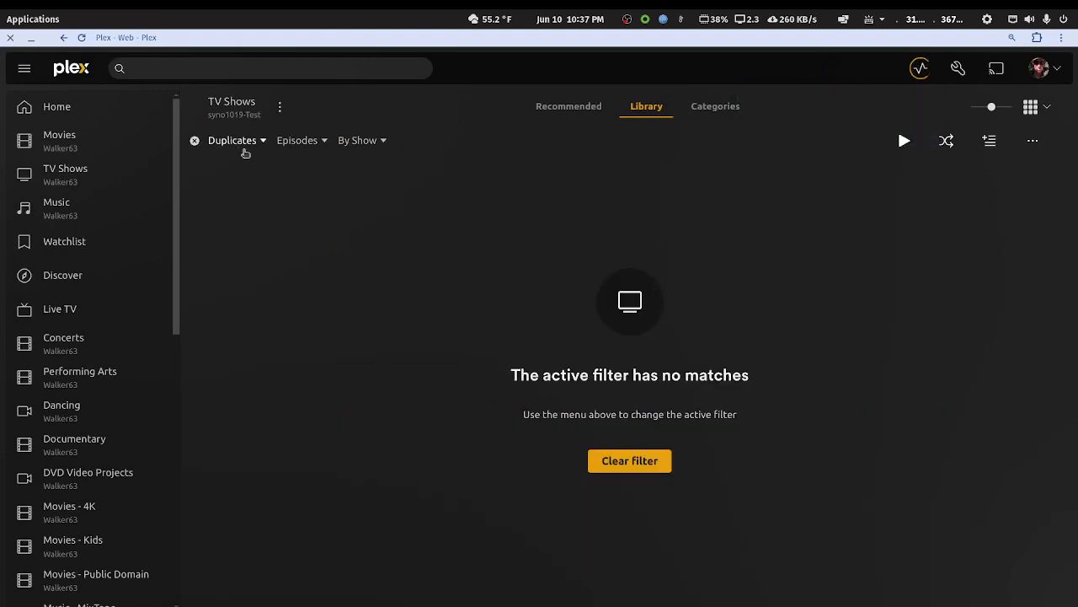
left_click(195, 142)
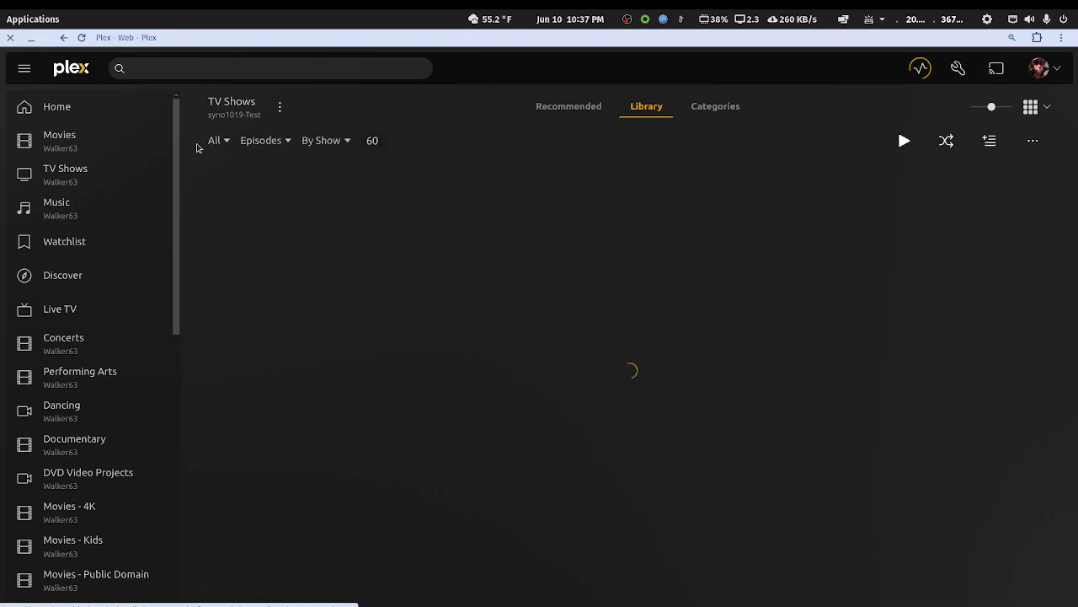
left_click(264, 141)
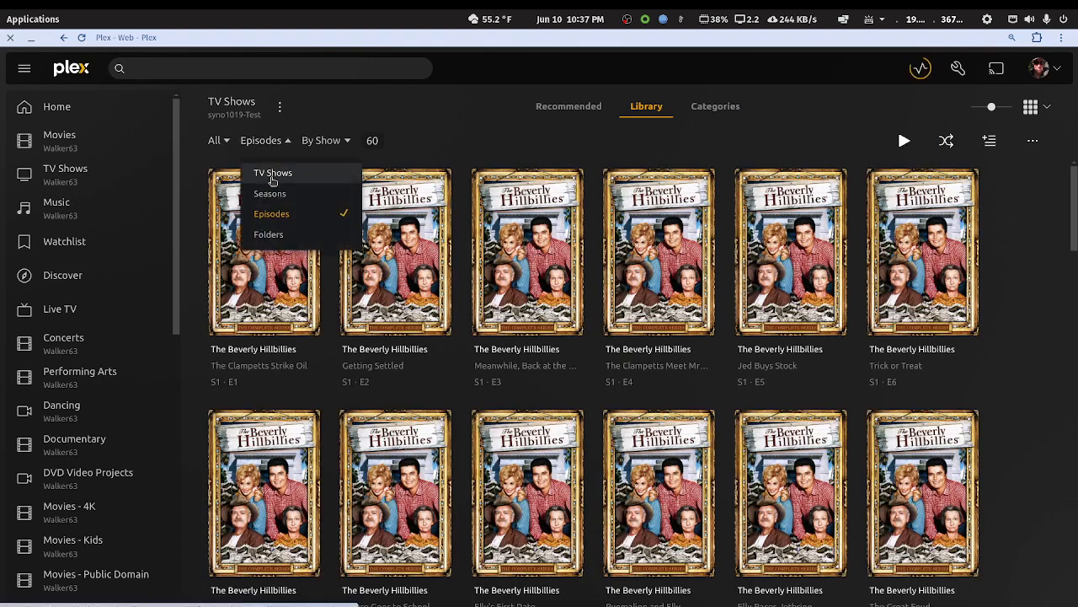
left_click(271, 177)
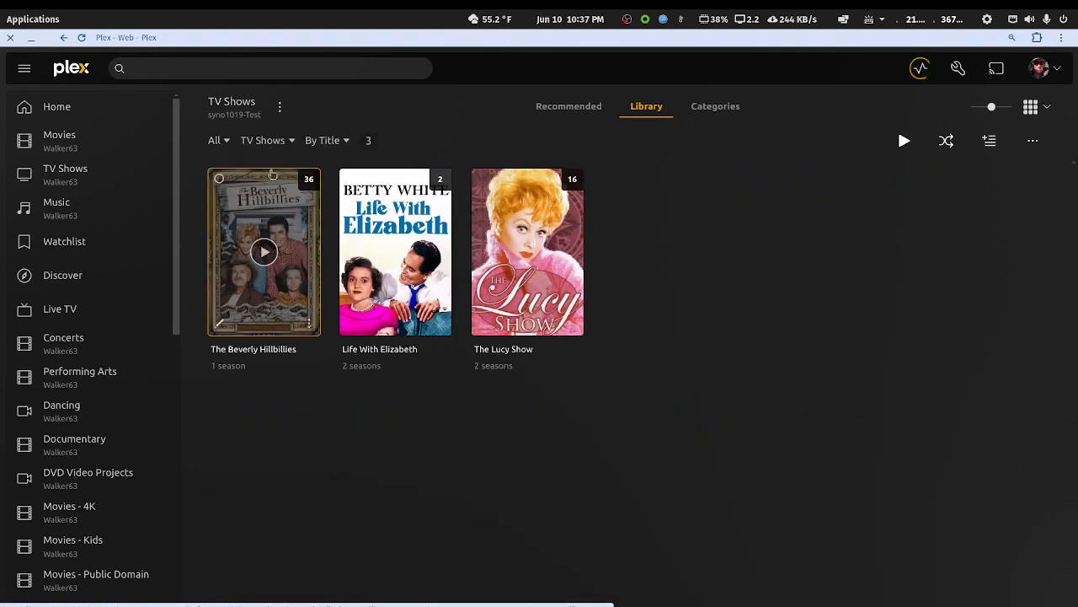
Open the Music library of syno1019-Test from the server's library list and check the options available for artist Clara Smith
left_click(64, 39)
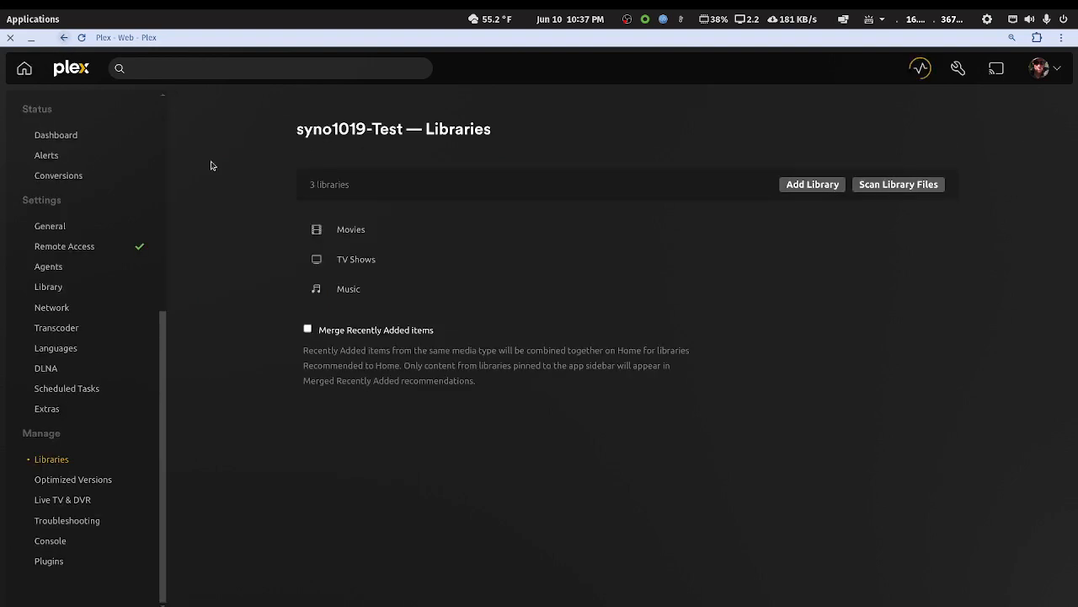
left_click(332, 290)
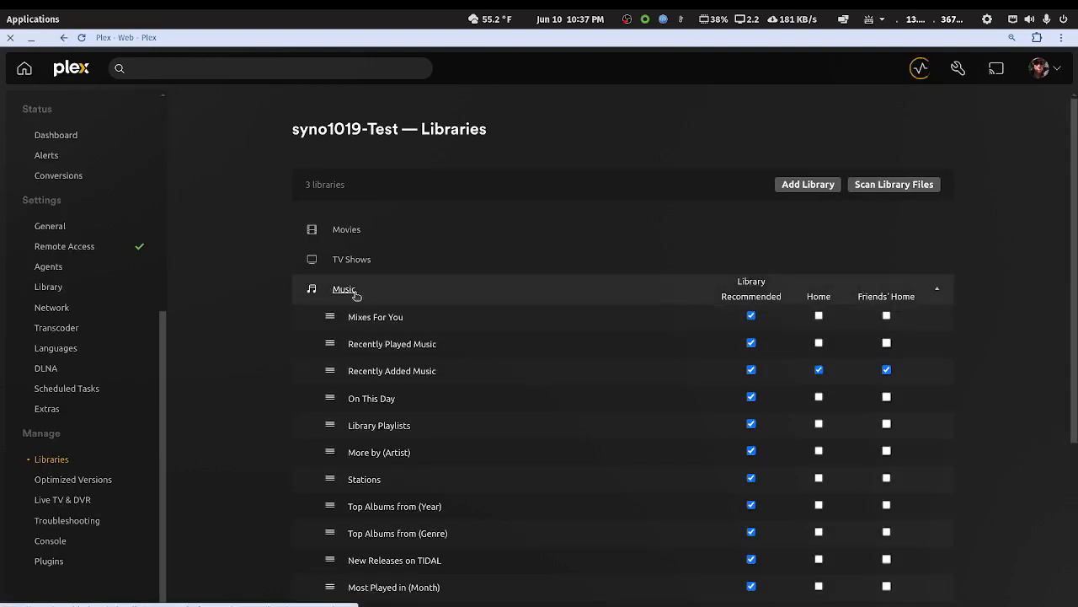
left_click(361, 291)
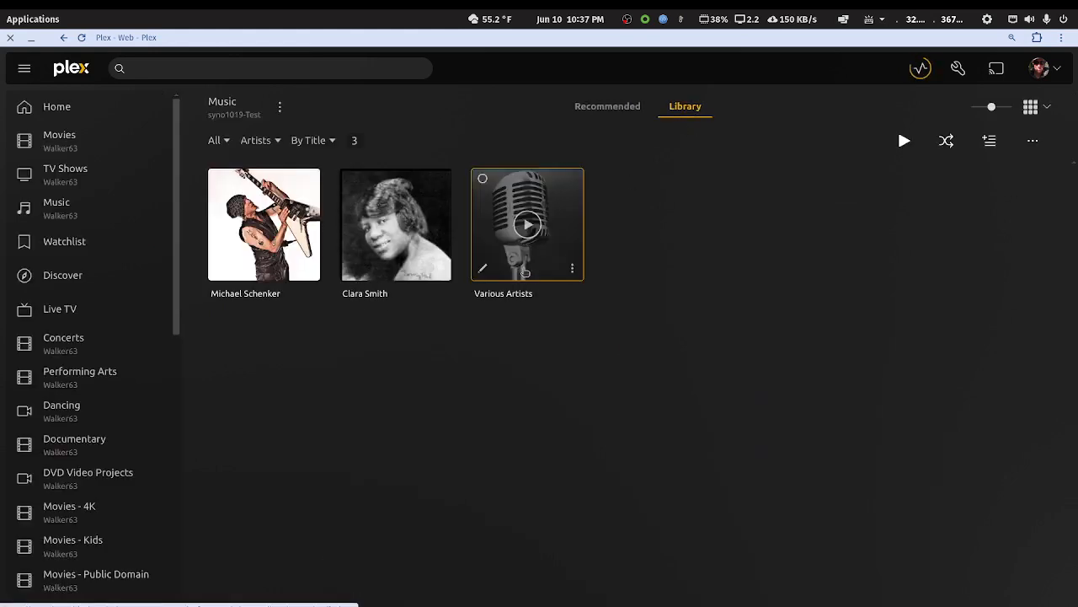
left_click(441, 268)
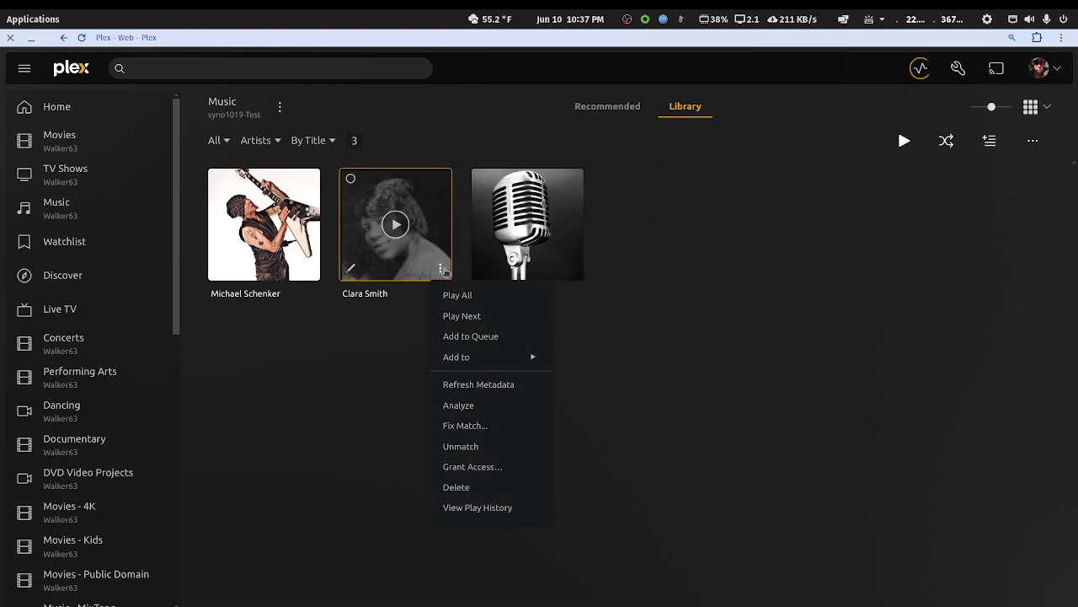
left_click(407, 457)
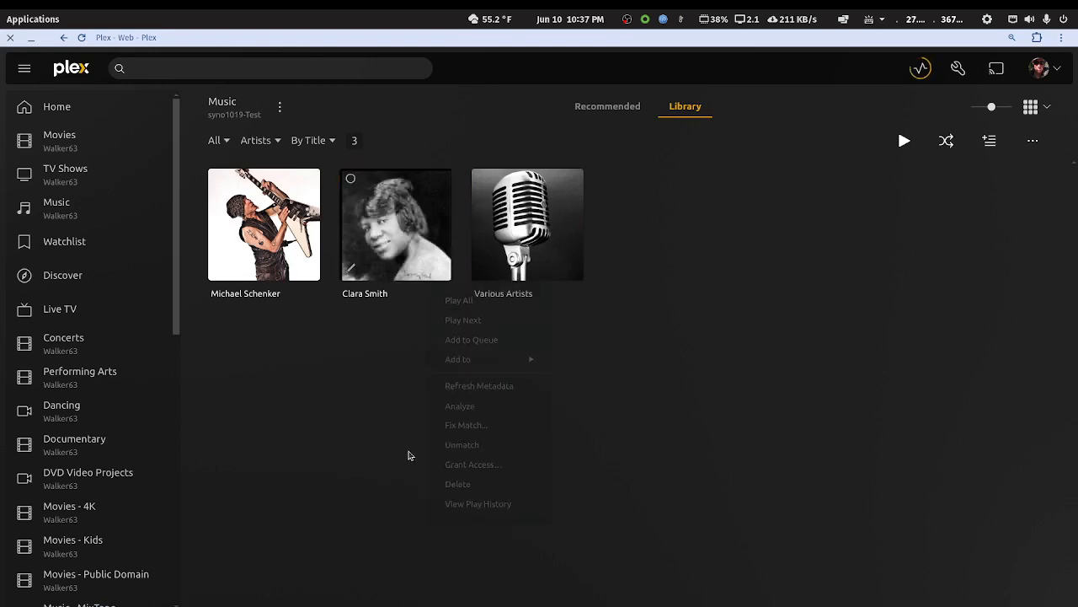
View artist Clara Smith's compilations, remove the folder /volume1/mediapd/music-libraries/music-main from the Music library, and save the changes
left_click(440, 205)
scroll(553, 406, "down", 2)
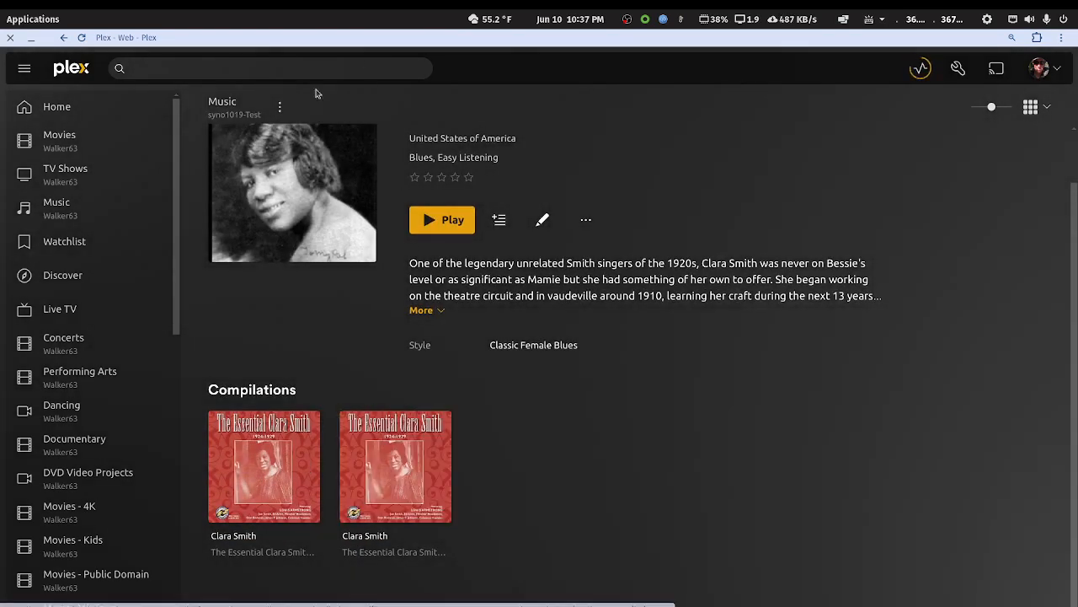
left_click(279, 107)
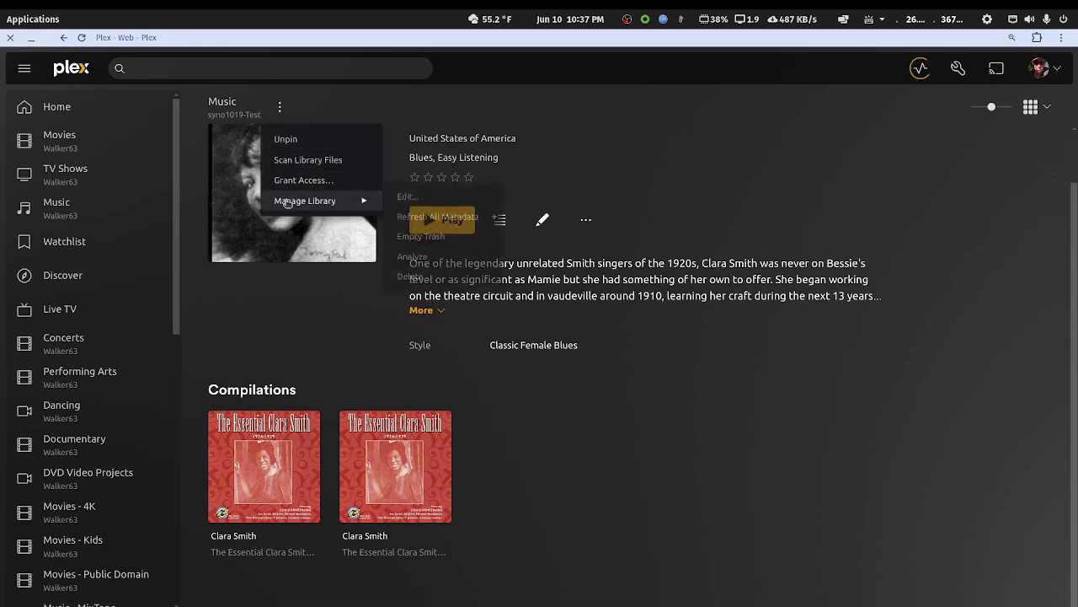
mouse_move(354, 200)
left_click(406, 200)
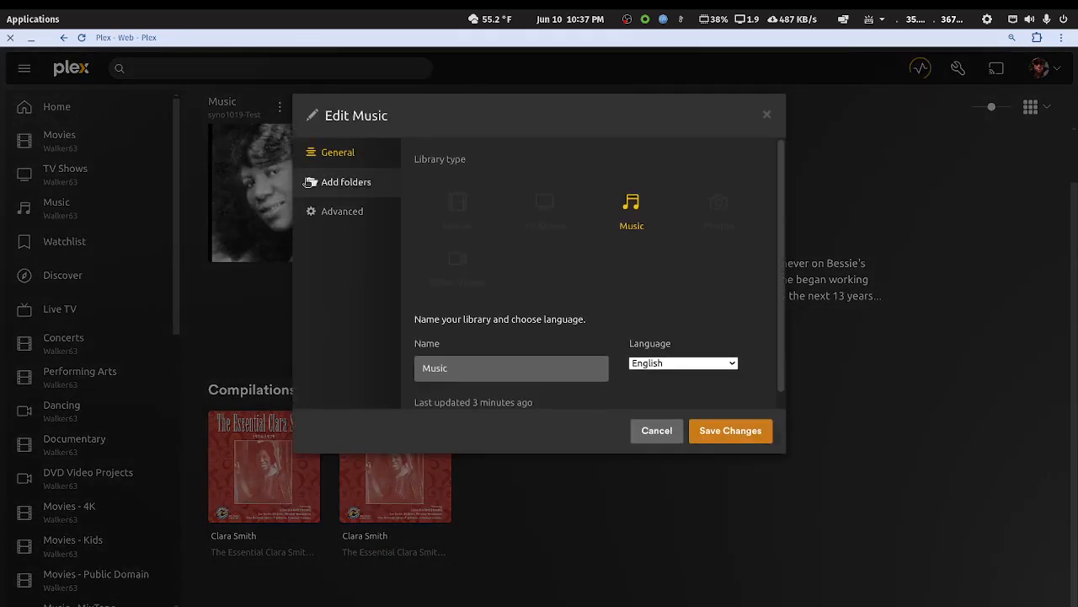
left_click(332, 184)
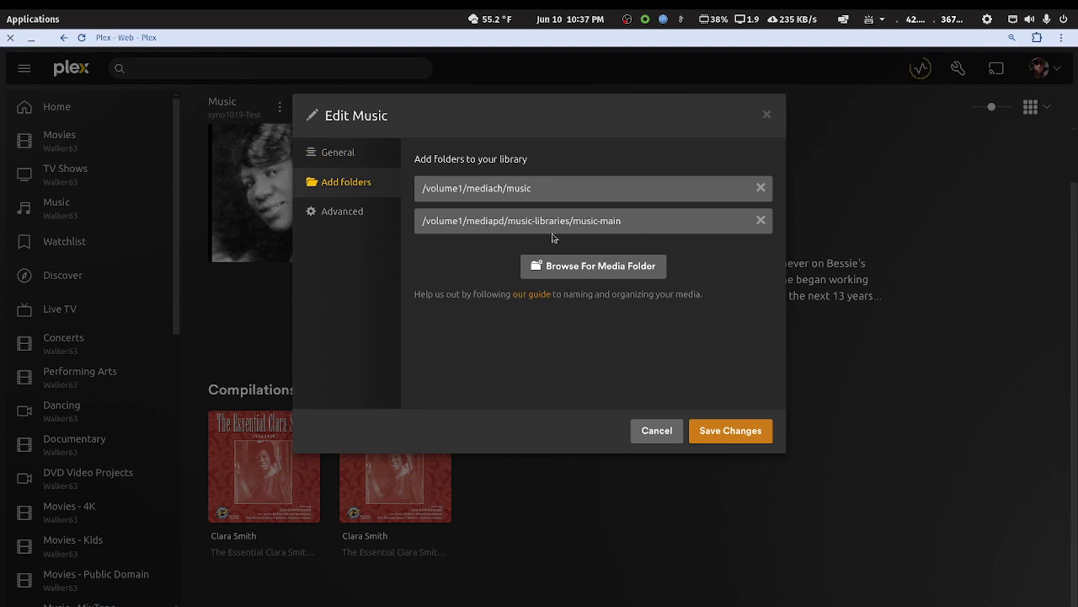
left_click(761, 220)
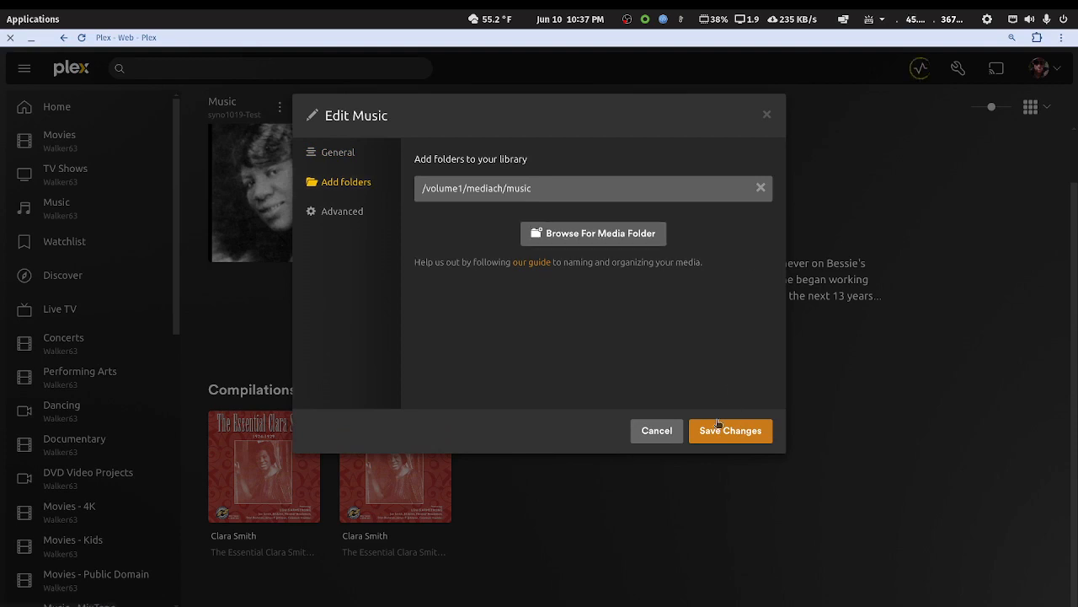
left_click(718, 431)
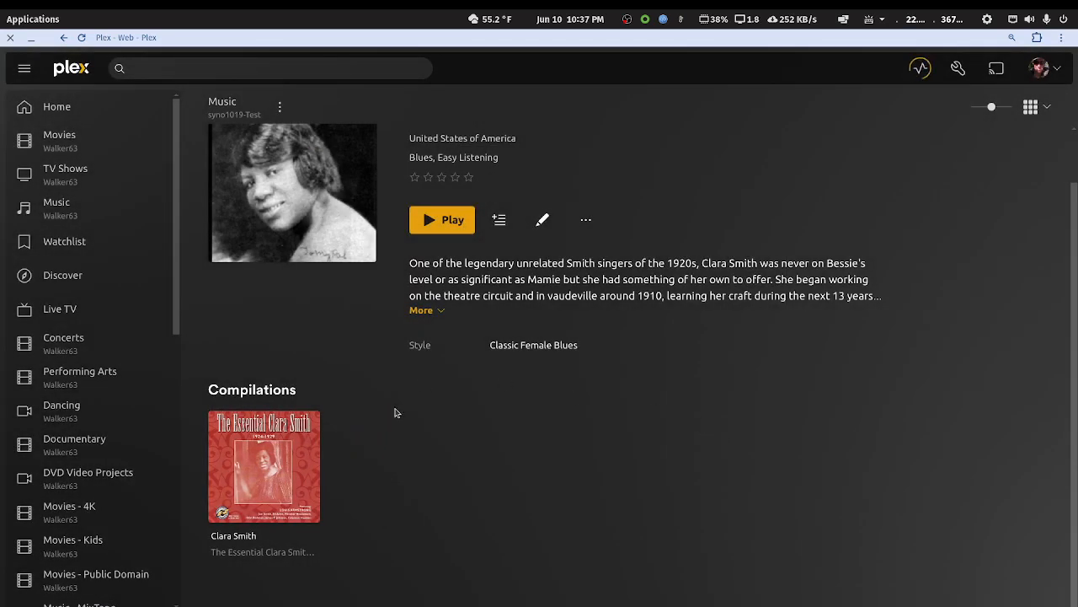
Return to the library list of syno1019-Test and open the Movies library to review its titles
left_click(65, 38)
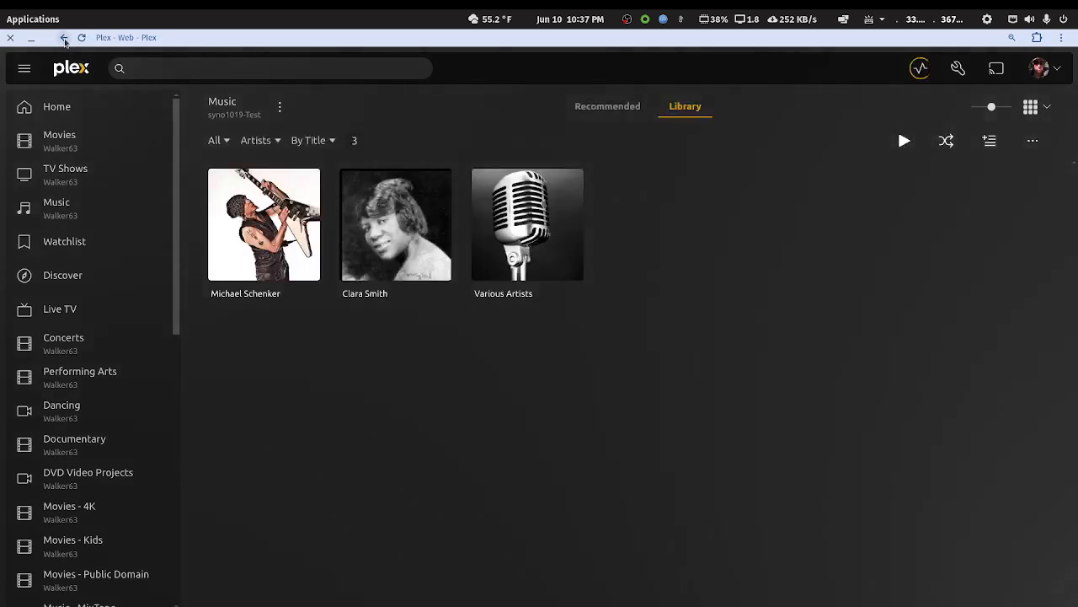
left_click(64, 39)
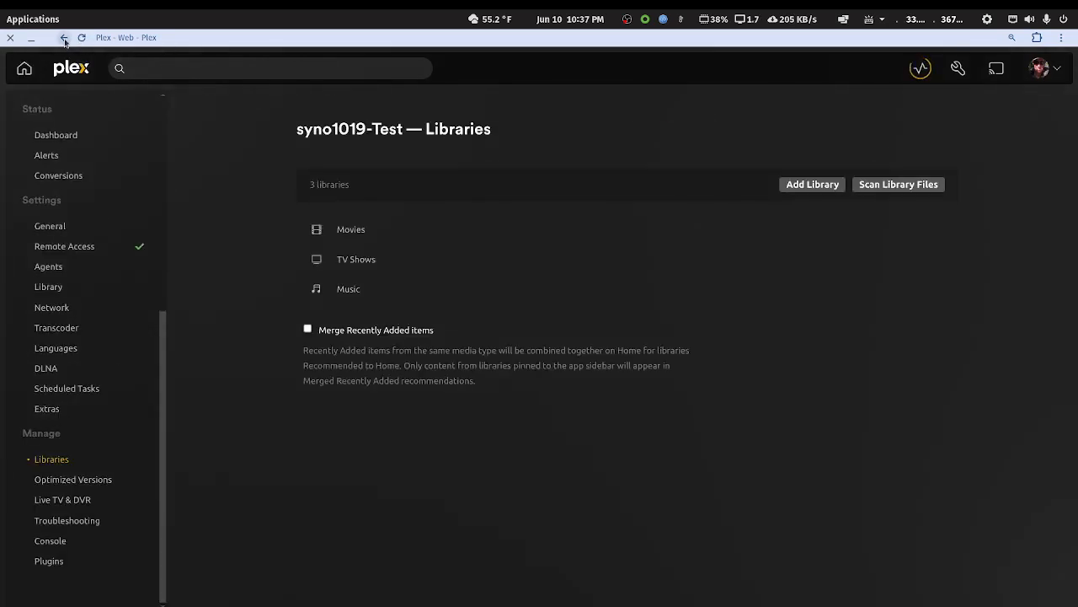
left_click(351, 235)
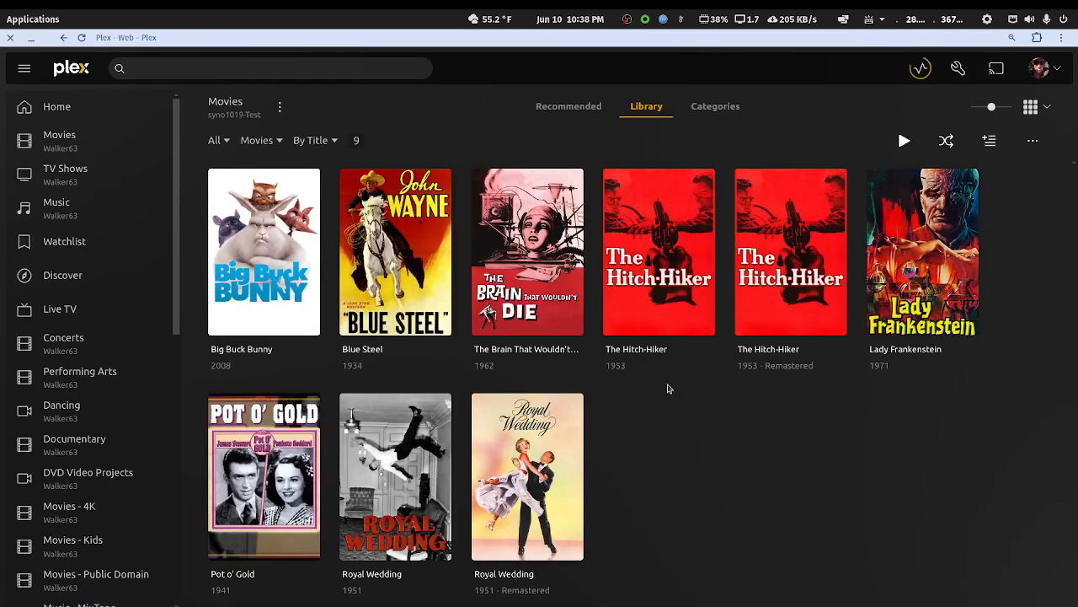
mouse_move(421, 510)
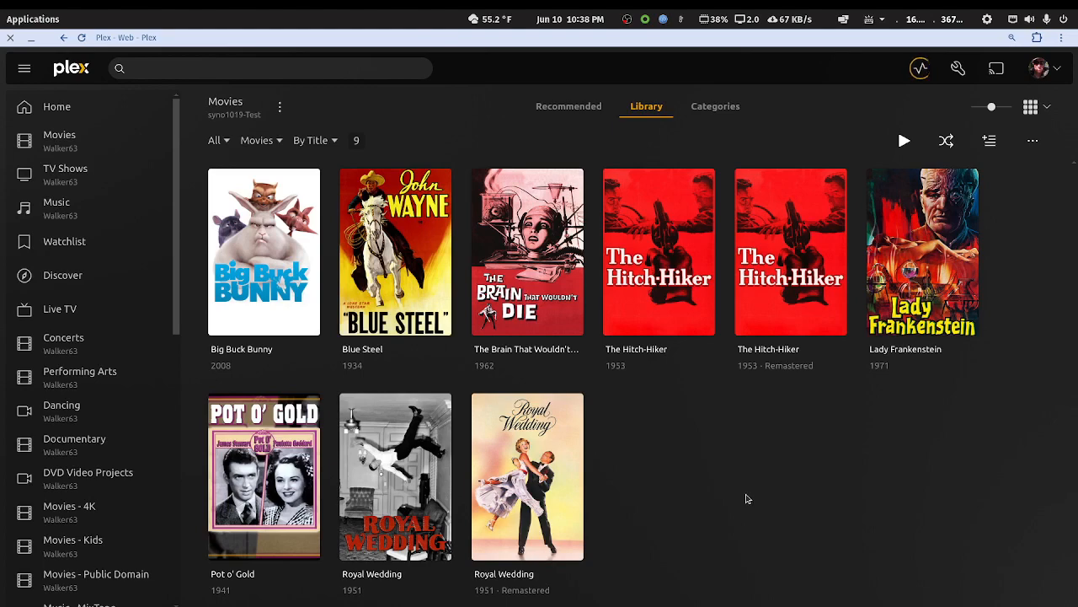
Move the Plex window out of the way, switch to the Synology DiskStation desktop, and open File Station
double_click(636, 37)
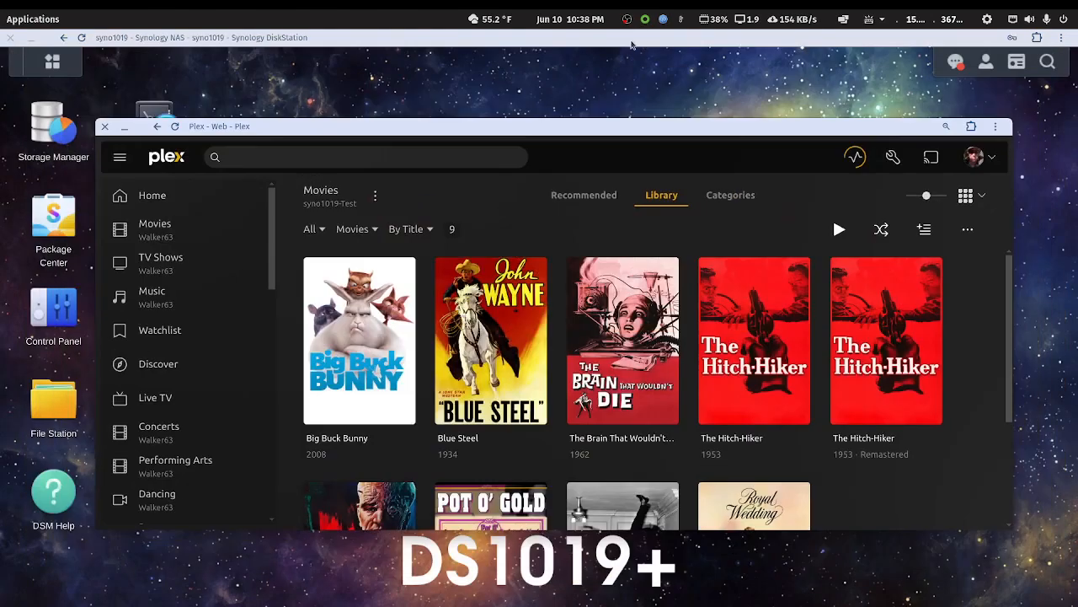
left_click_drag(568, 132, 1077, 278)
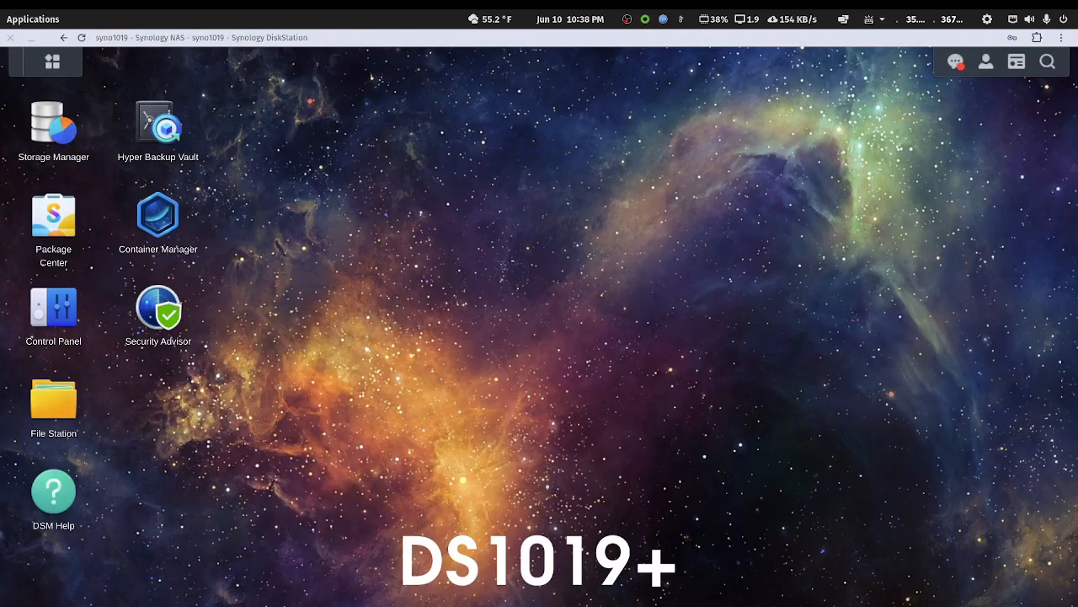
left_click(46, 402)
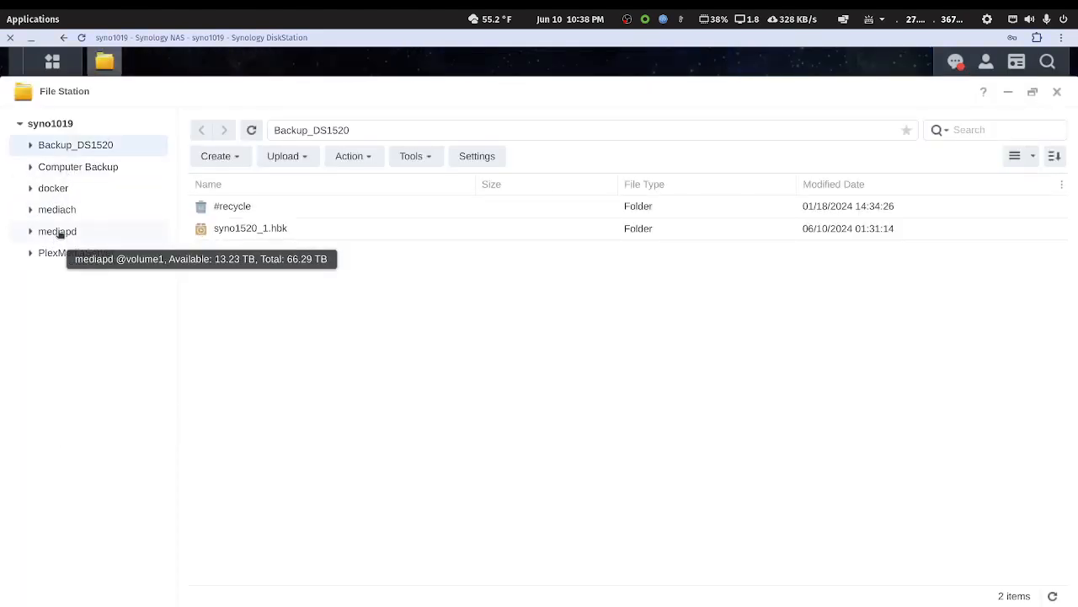
Compare the subfolders of mediapd and mediach, leave only mediach expanded, and restore the DiskStation window to a smaller floating size
left_click(31, 232)
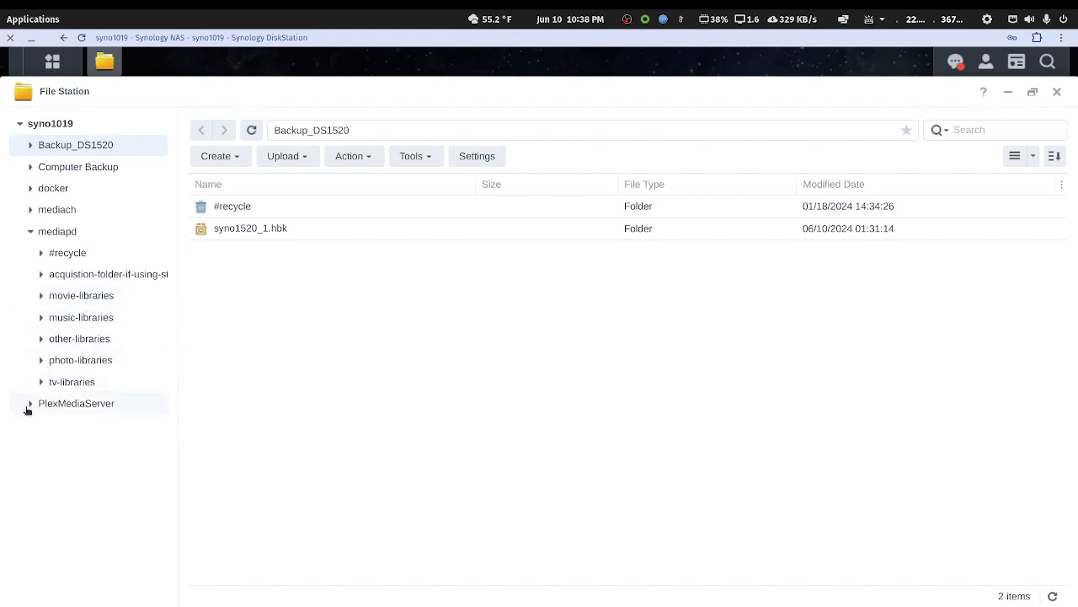
left_click(30, 210)
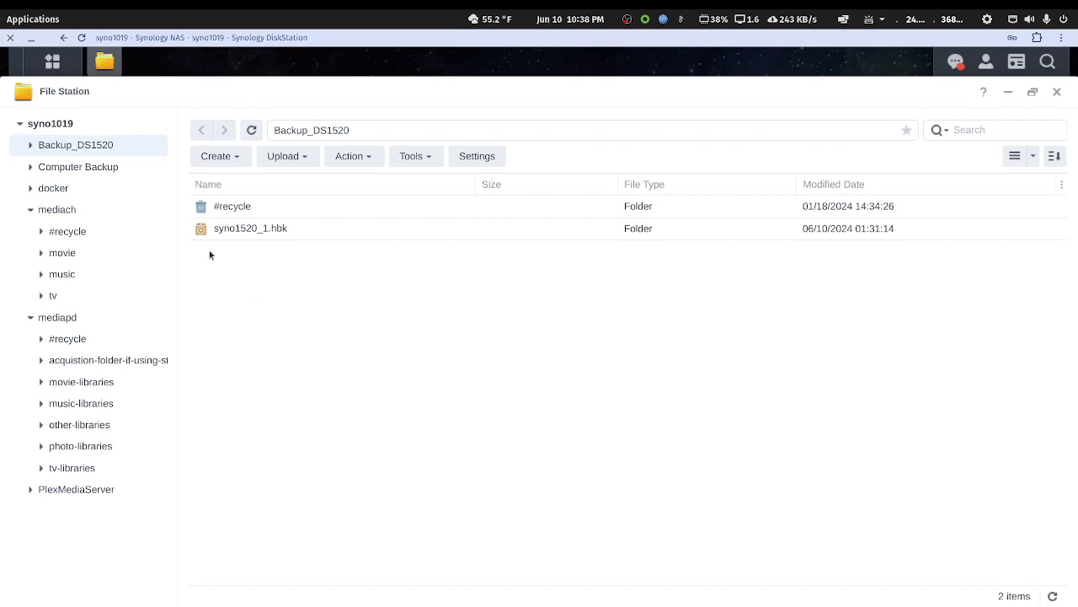
left_click(30, 317)
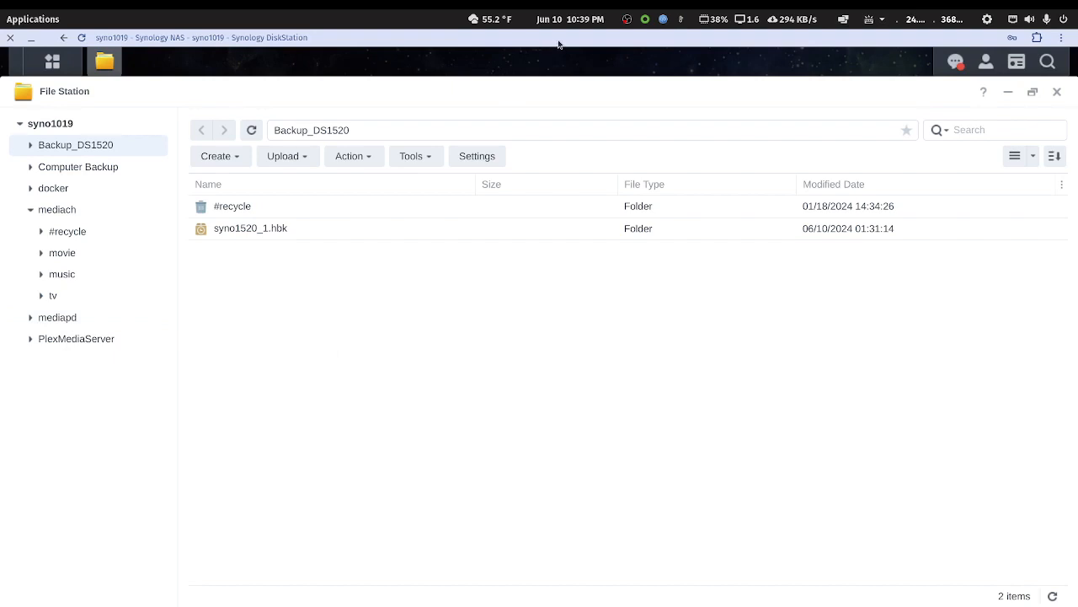
left_click_drag(558, 44, 521, 99)
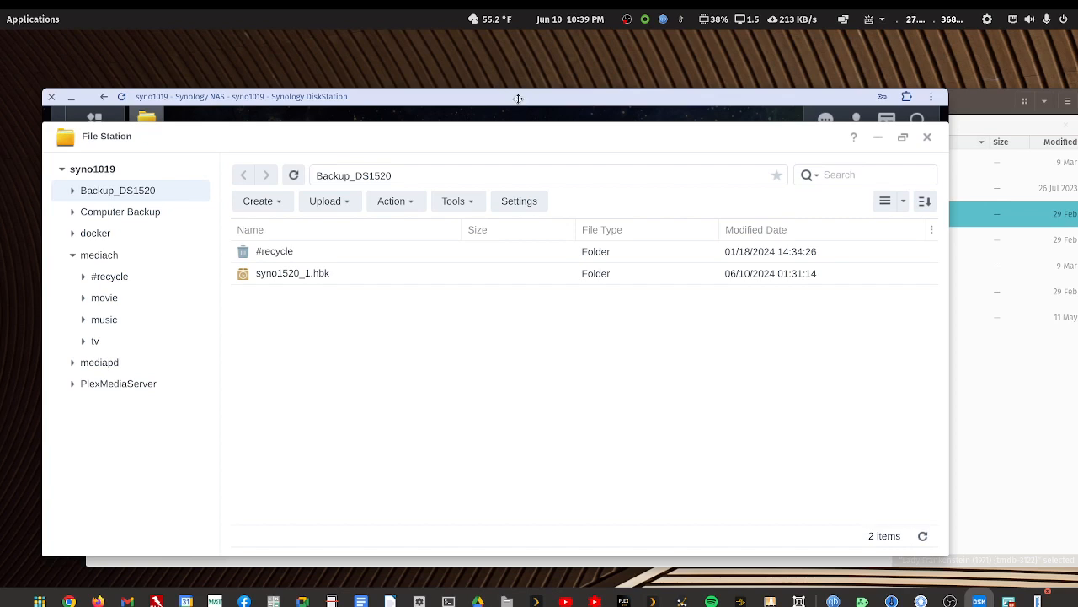
left_click_drag(517, 97, 517, 66)
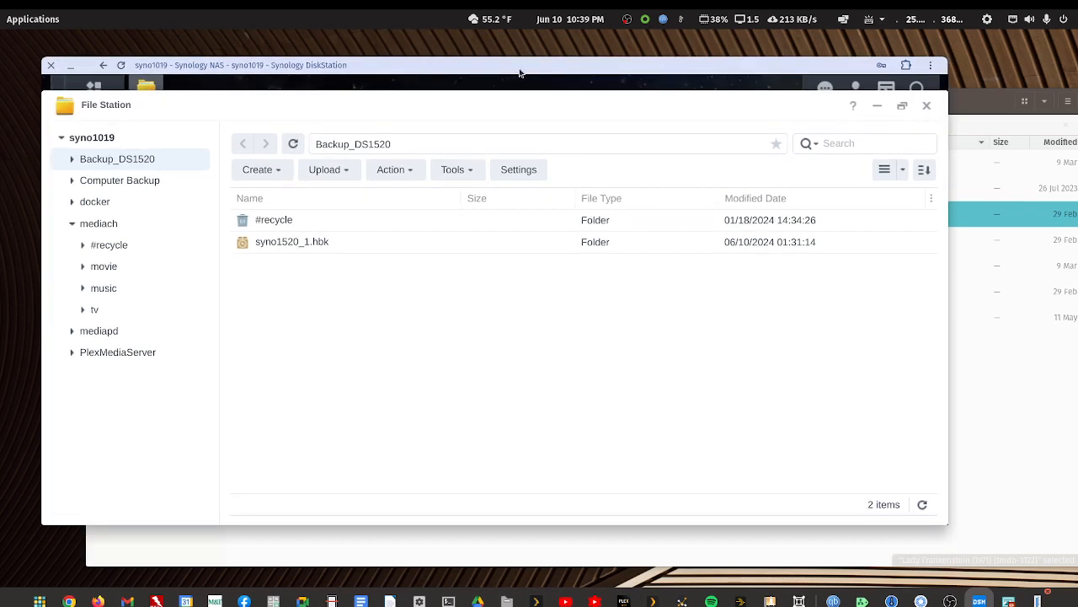